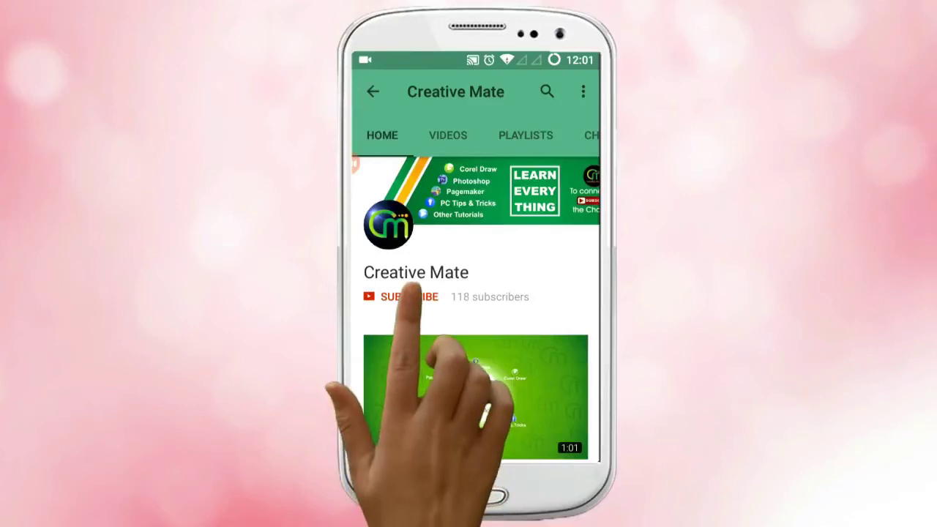
Step: Subscribe to the Creative Mate channel and turn on its notifications
{"action": "left_click", "coordinate": [414, 297]}
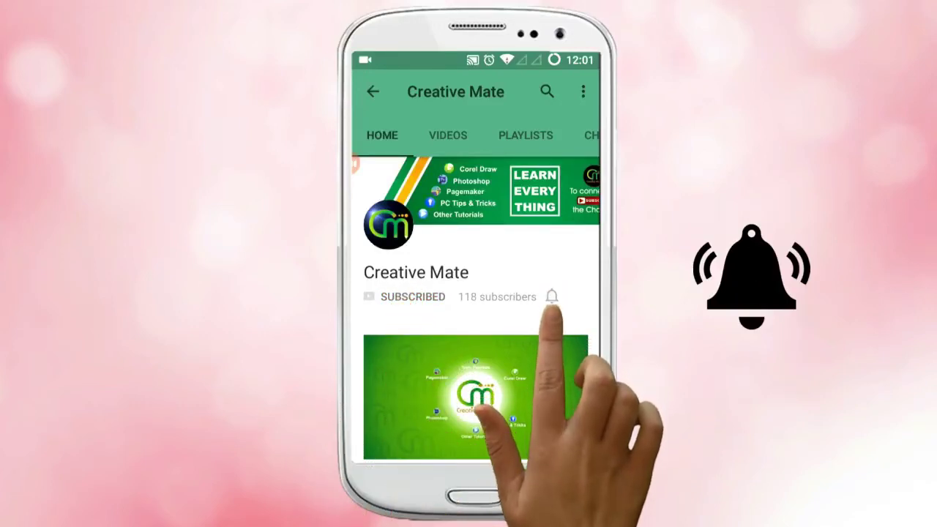
{"action": "left_click", "coordinate": [551, 296]}
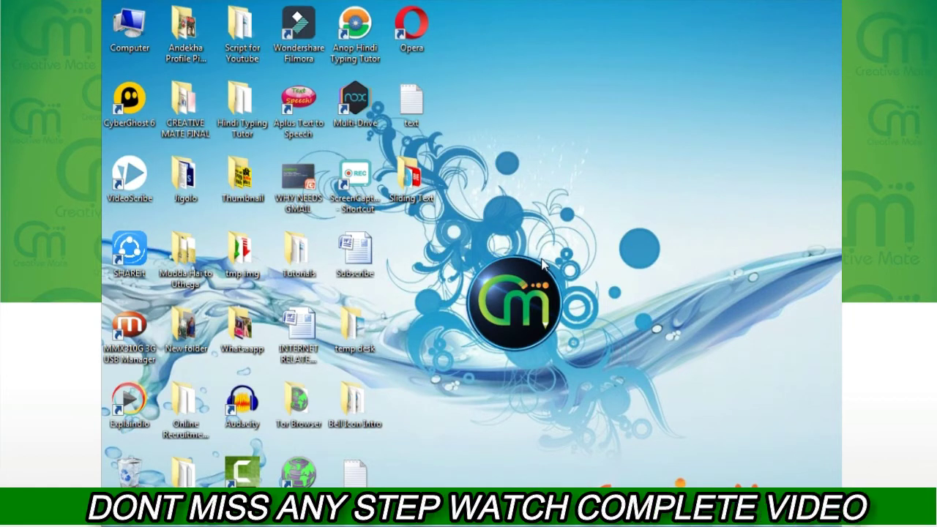
Step: Clear the desktop selection and open the Sliding Text folder
{"action": "left_click", "coordinate": [356, 180]}
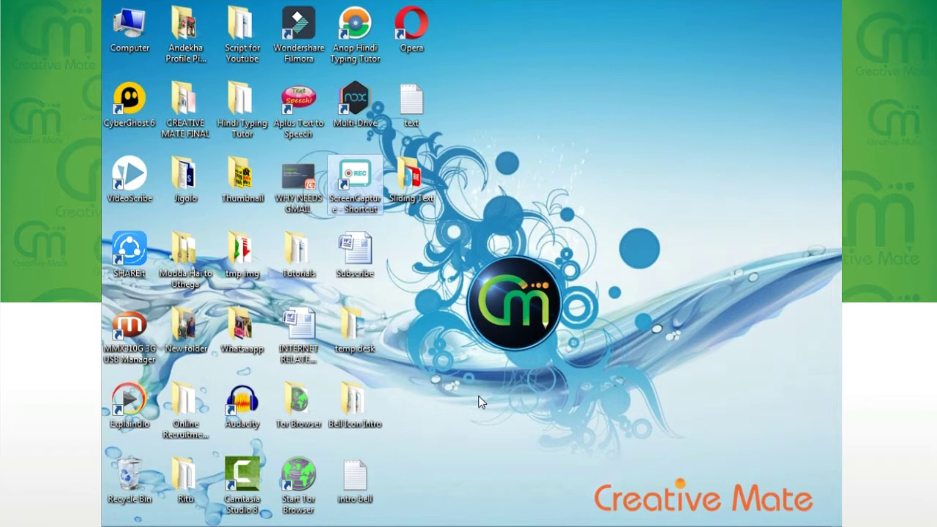
{"action": "left_click", "coordinate": [460, 256]}
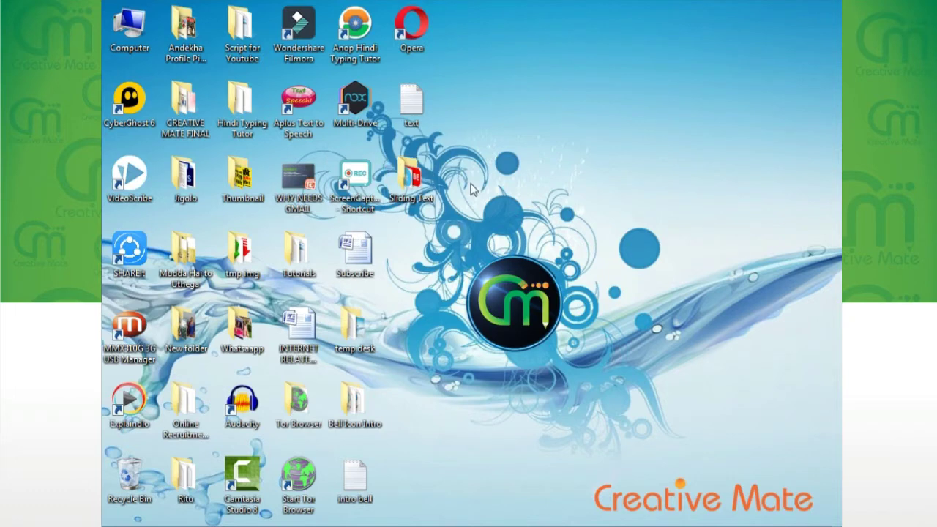
{"action": "double_click", "coordinate": [409, 183]}
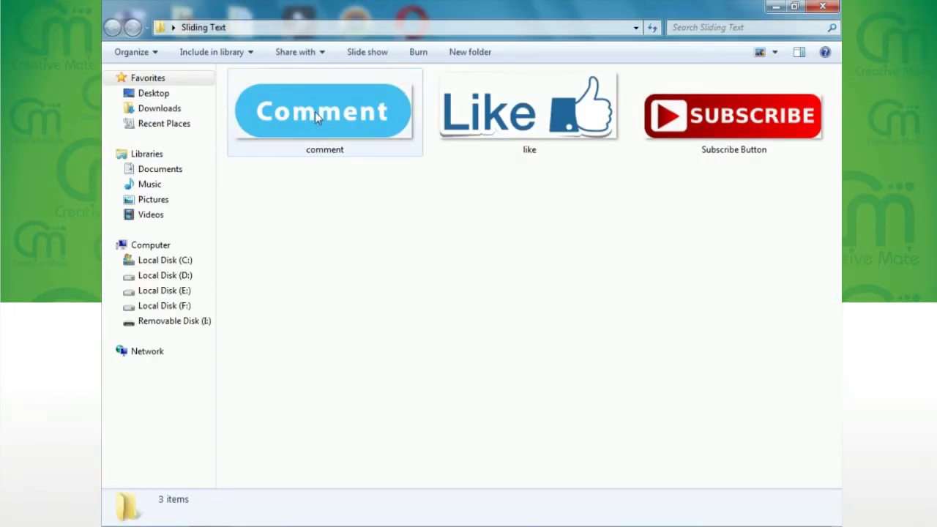
Step: Look over the comment, like and Subscribe Button images, selecting all three, then deselect
{"action": "left_click", "coordinate": [315, 117]}
{"action": "left_click", "coordinate": [542, 113]}
{"action": "left_click", "coordinate": [722, 110]}
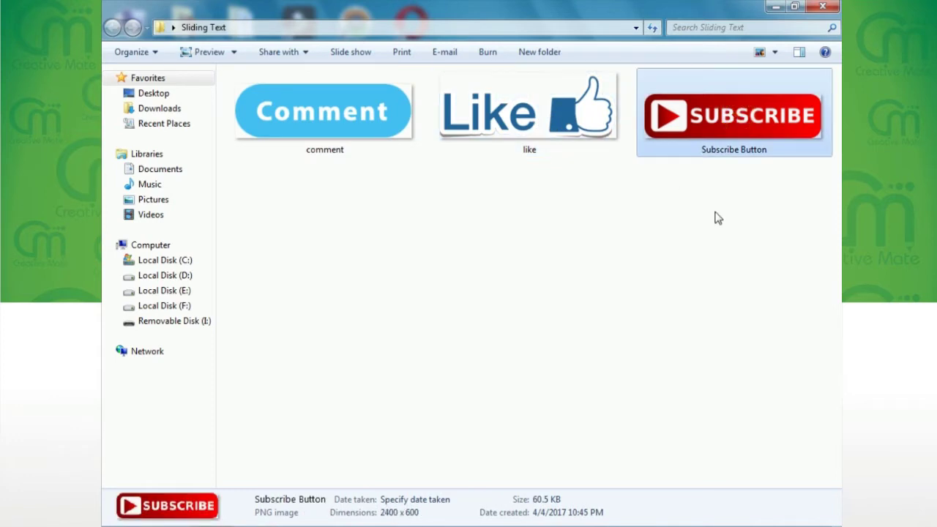
{"action": "left_click_drag", "start_coordinate": [755, 203], "coordinate": [326, 98]}
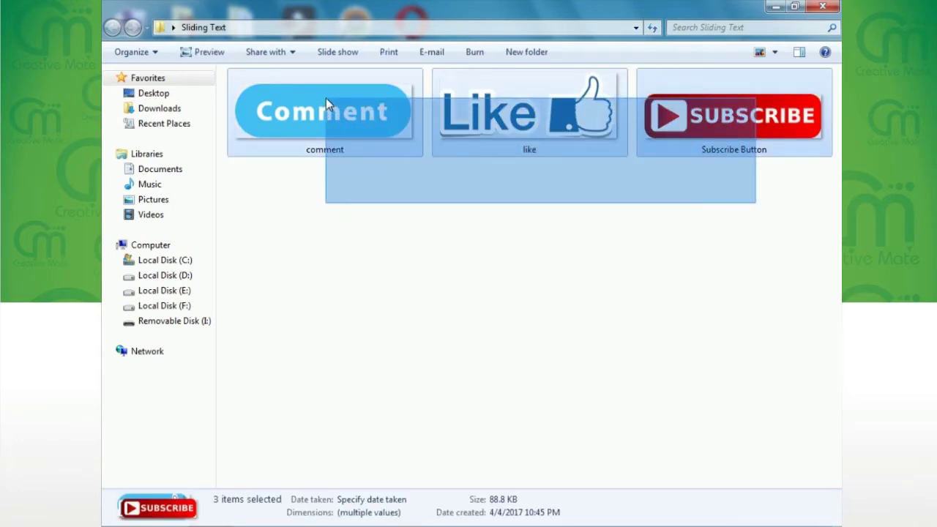
{"action": "left_click", "coordinate": [440, 210]}
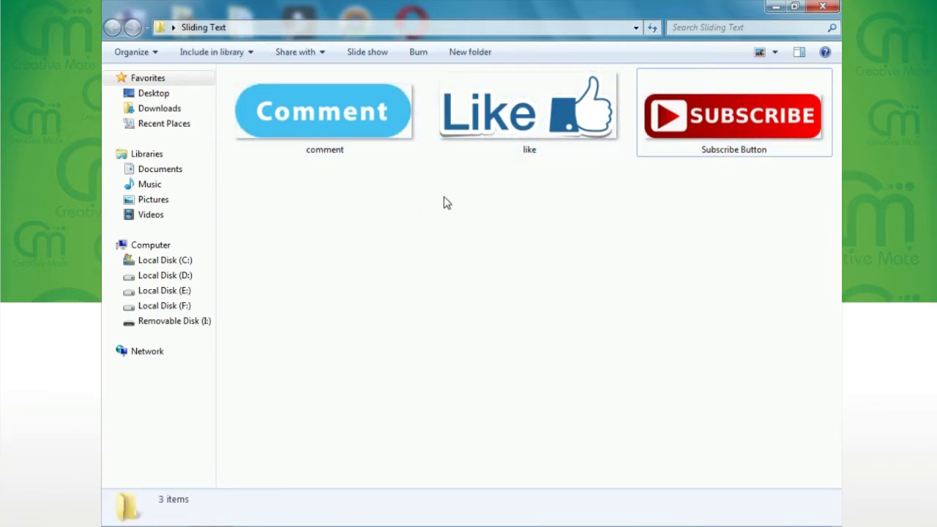
{"action": "double_click", "coordinate": [310, 110]}
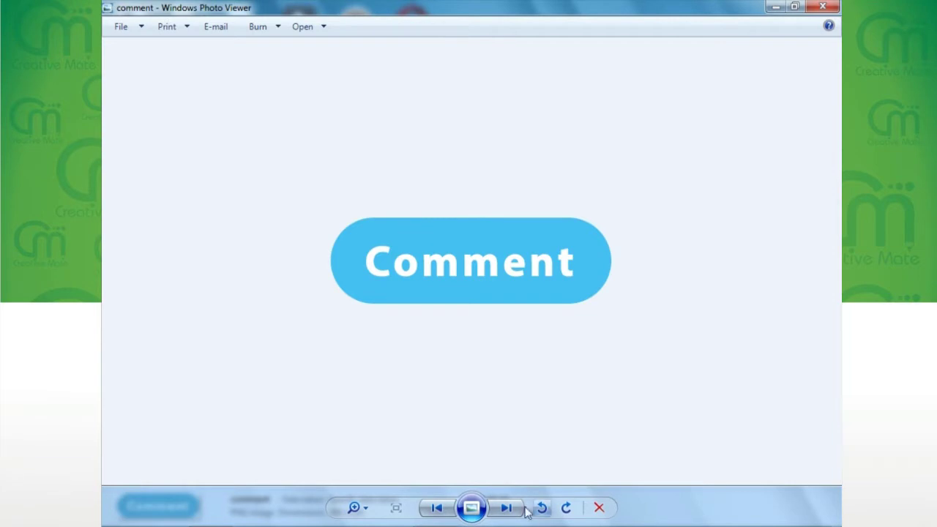
{"action": "key", "text": "Right"}
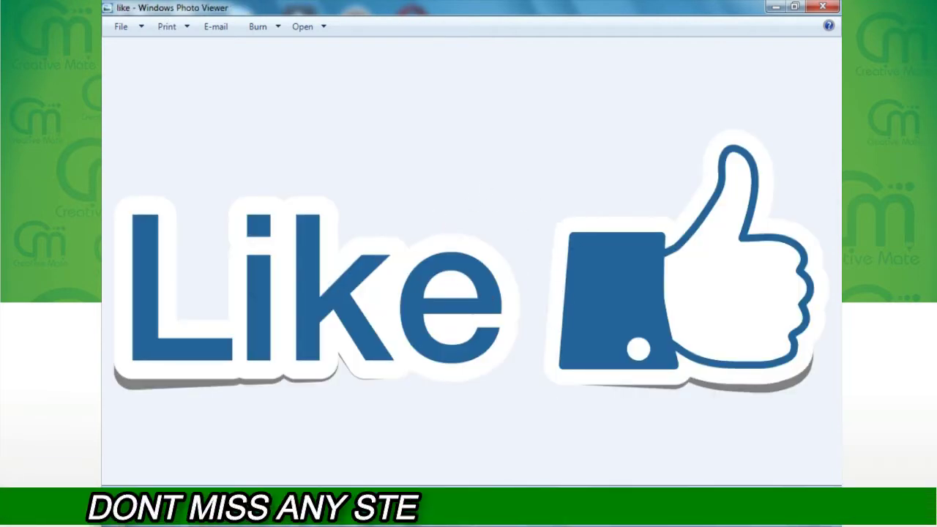
{"action": "key", "text": "Right"}
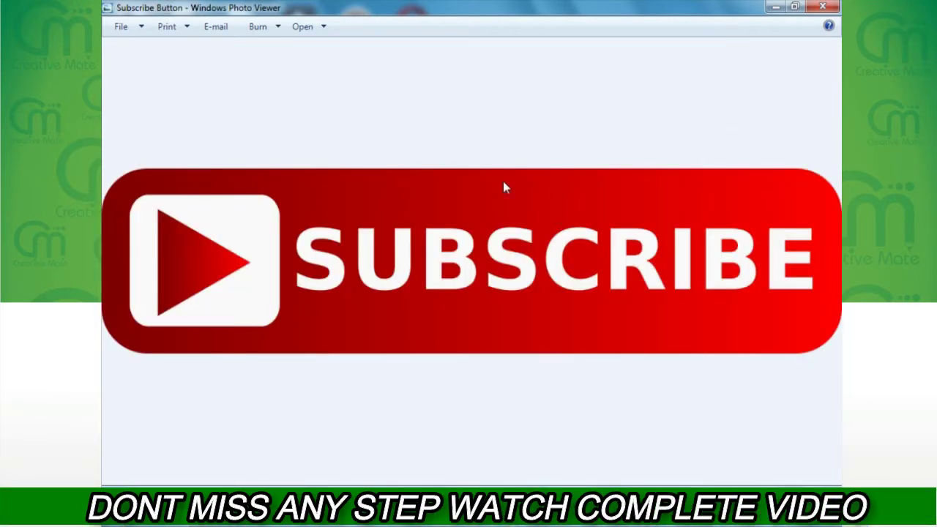
{"action": "key", "text": "alt+F4"}
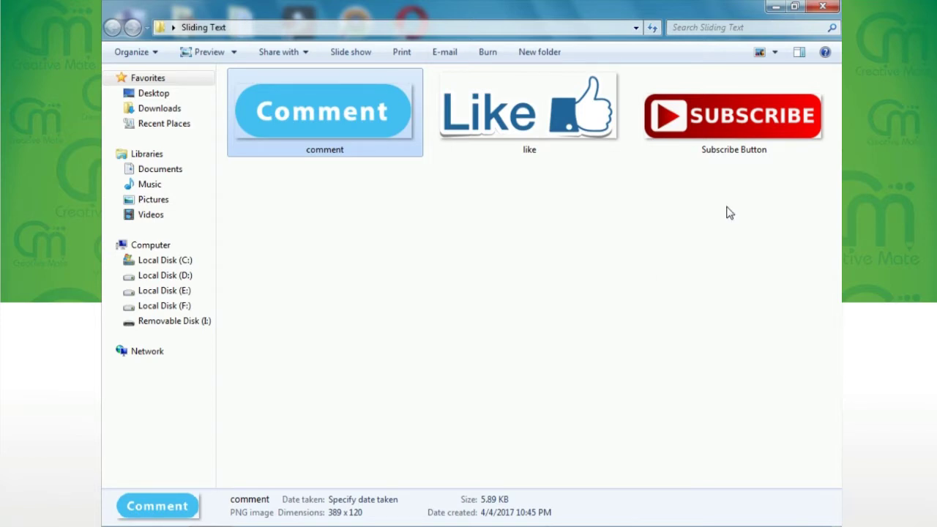
Step: Show the desktop and launch CorelDRAW X5 from the Start menu
{"action": "left_click", "coordinate": [667, 235]}
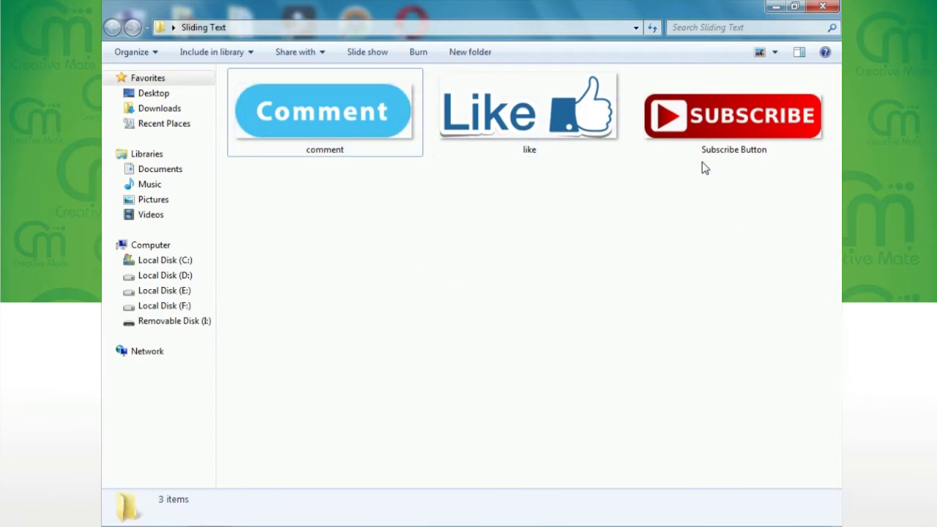
{"action": "key", "text": "super+d"}
{"action": "key", "text": "super"}
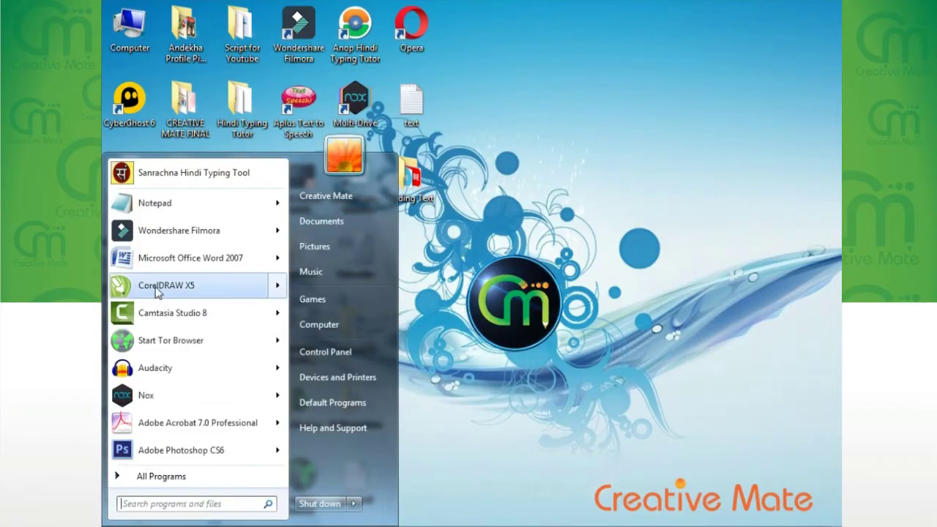
{"action": "left_click", "coordinate": [156, 290]}
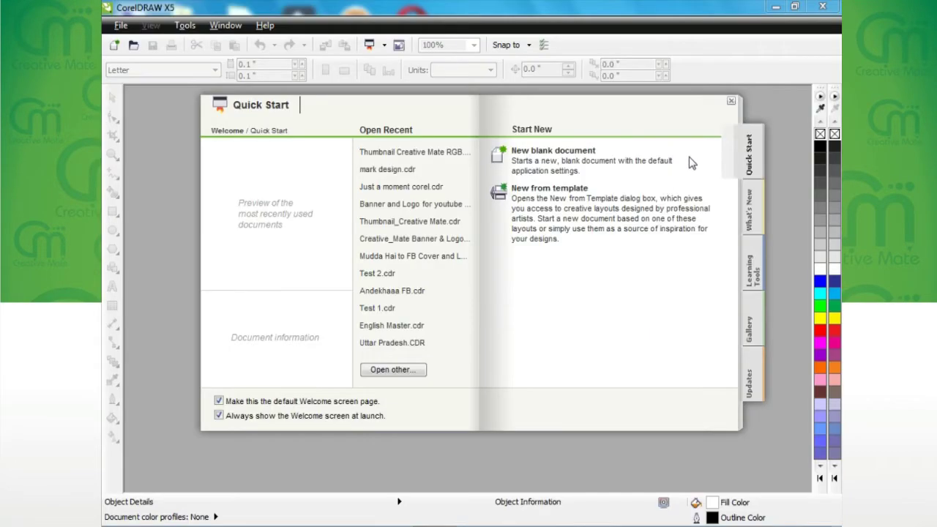
Step: Start a new blank A4 RGB document at 300 dpi
{"action": "left_click", "coordinate": [562, 152]}
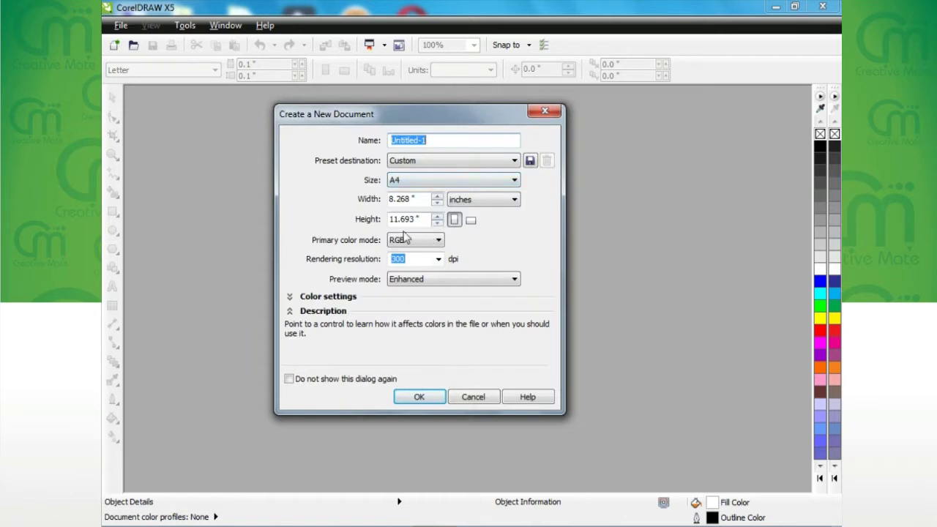
{"action": "mouse_move", "coordinate": [408, 242]}
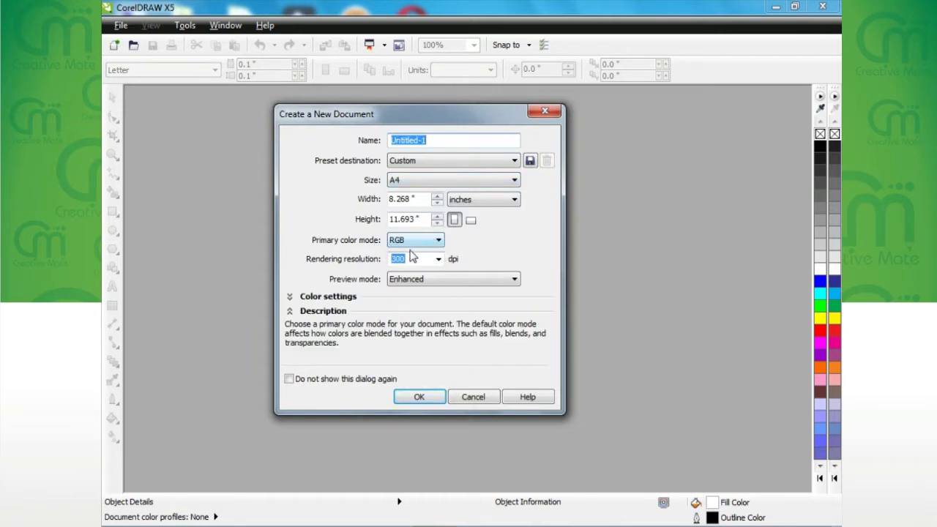
{"action": "mouse_move", "coordinate": [397, 257]}
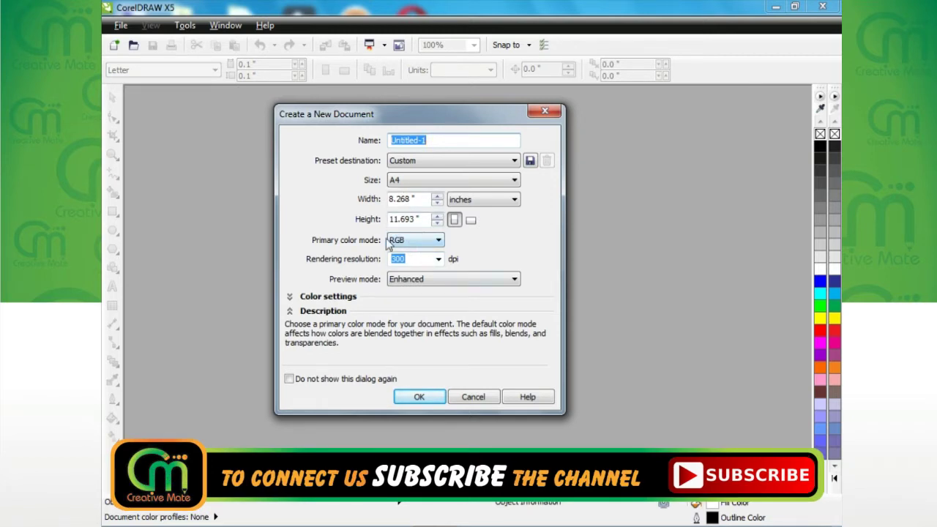
Step: Accept the new document and draw a rectangle near the top of the page
{"action": "left_click", "coordinate": [422, 399]}
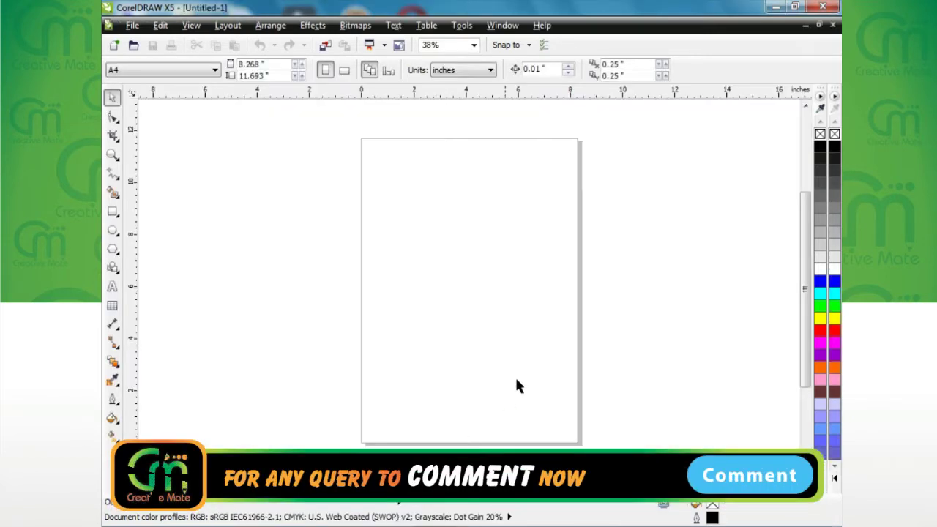
{"action": "left_click", "coordinate": [112, 212]}
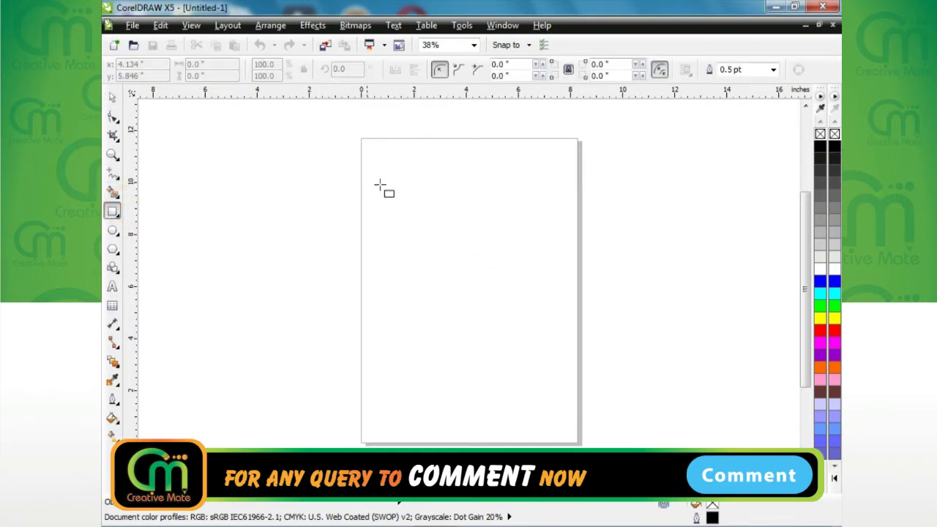
{"action": "left_click_drag", "start_coordinate": [393, 187], "coordinate": [528, 268]}
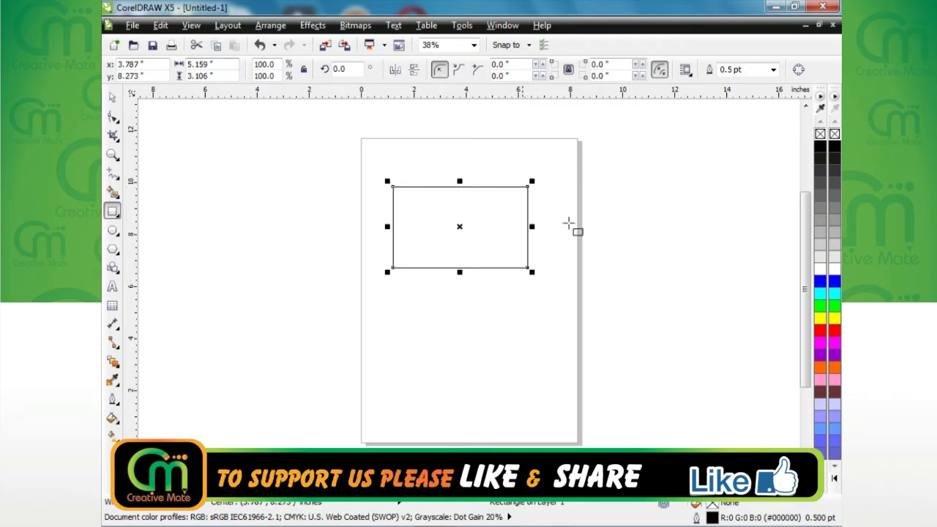
{"action": "key", "text": "space"}
{"action": "key", "text": "Escape"}
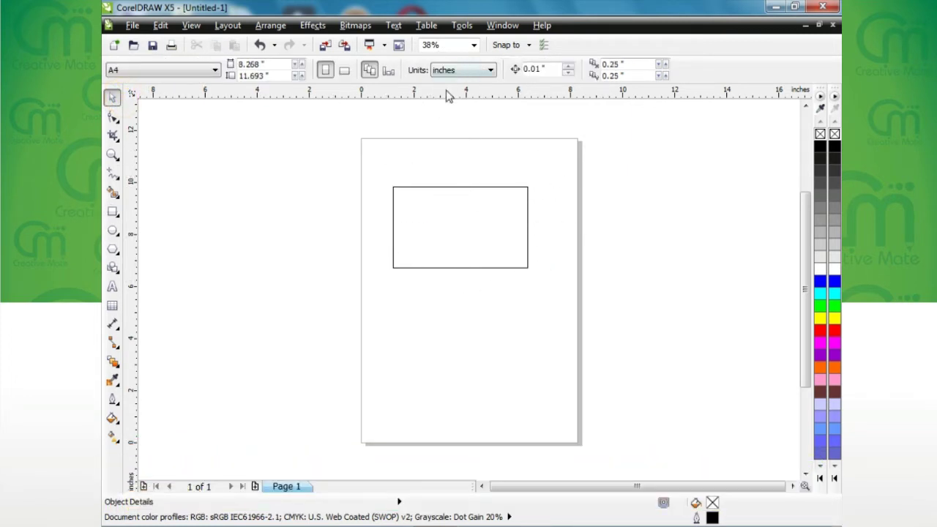
Step: Switch document units to pixels and size the rectangle to 1280 x 720 px
{"action": "left_click", "coordinate": [439, 70]}
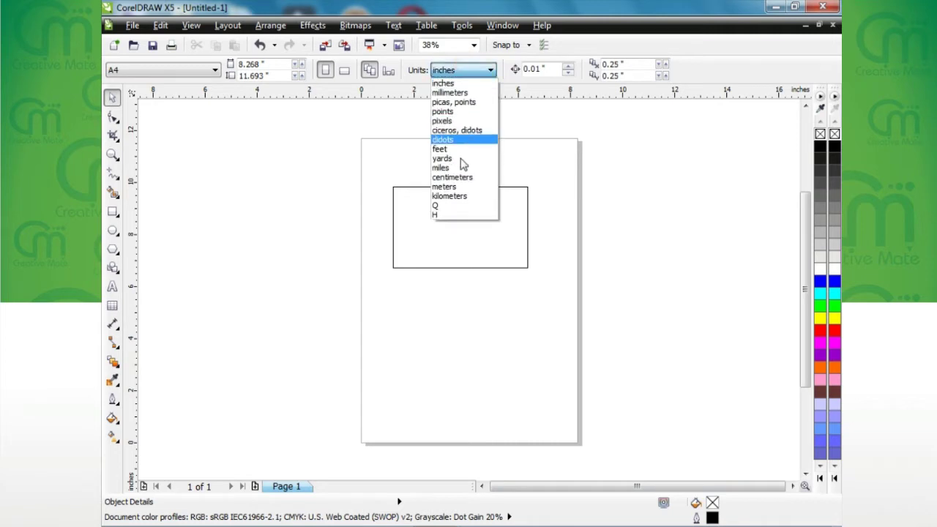
{"action": "left_click", "coordinate": [458, 121]}
{"action": "left_click_drag", "start_coordinate": [356, 150], "coordinate": [543, 293]}
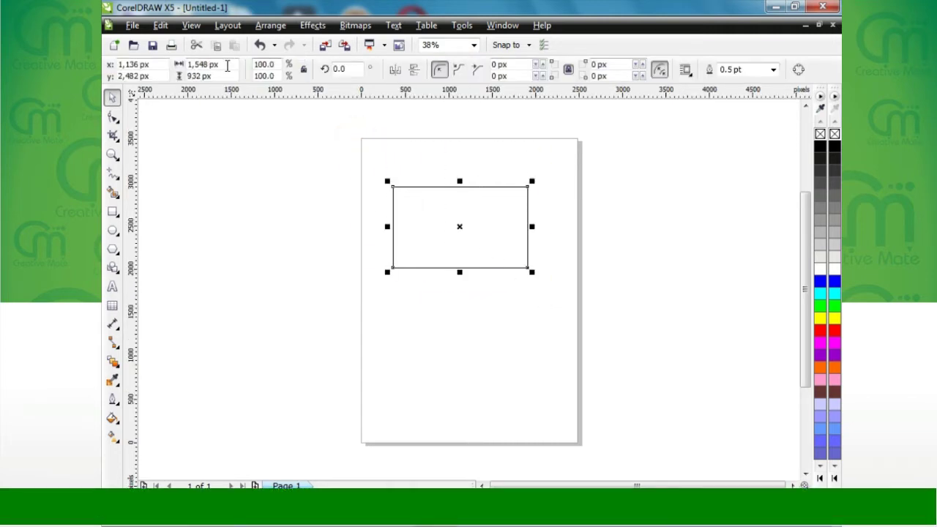
{"action": "left_click", "coordinate": [231, 65]}
{"action": "type", "text": "1280"}
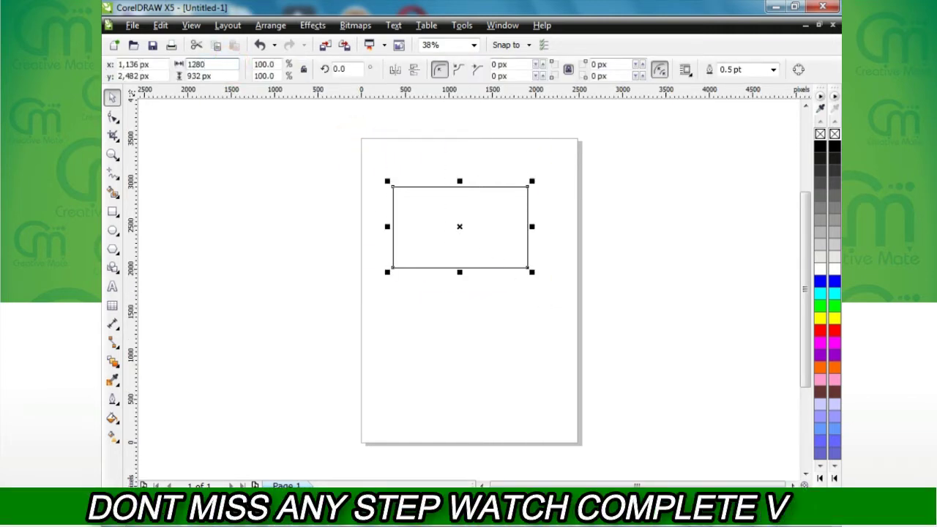
{"action": "key", "text": "Tab"}
{"action": "type", "text": "720"}
{"action": "key", "text": "Return"}
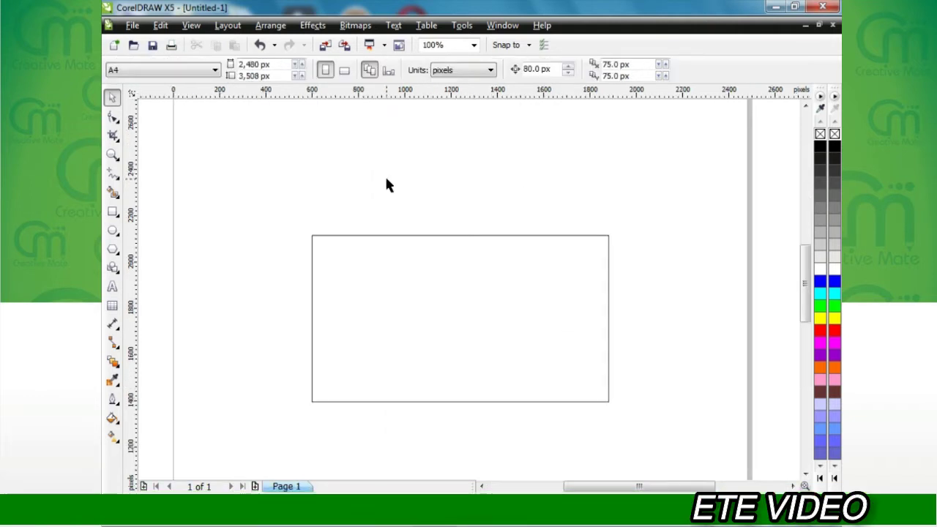
Step: Bring in the green and orange gradient squares and draw a small square on the page
{"action": "left_click", "coordinate": [133, 25]}
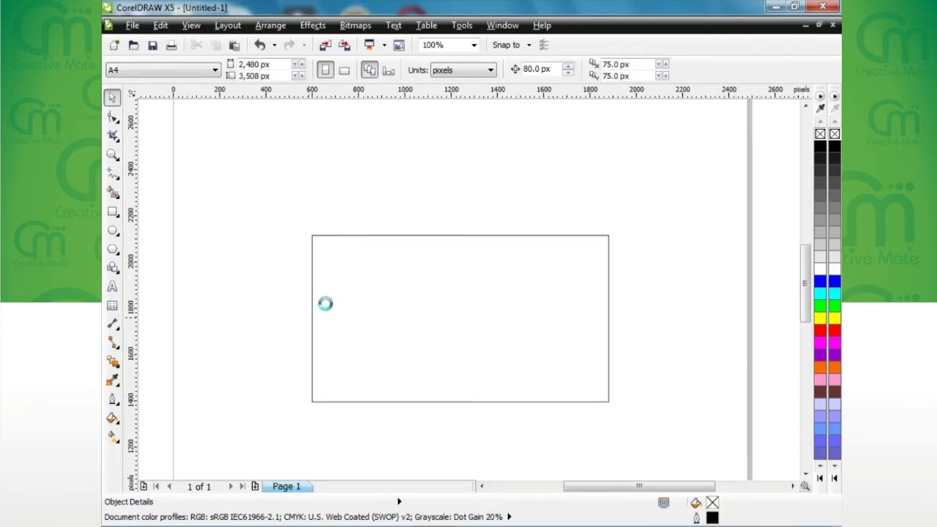
{"action": "left_click", "coordinate": [262, 292]}
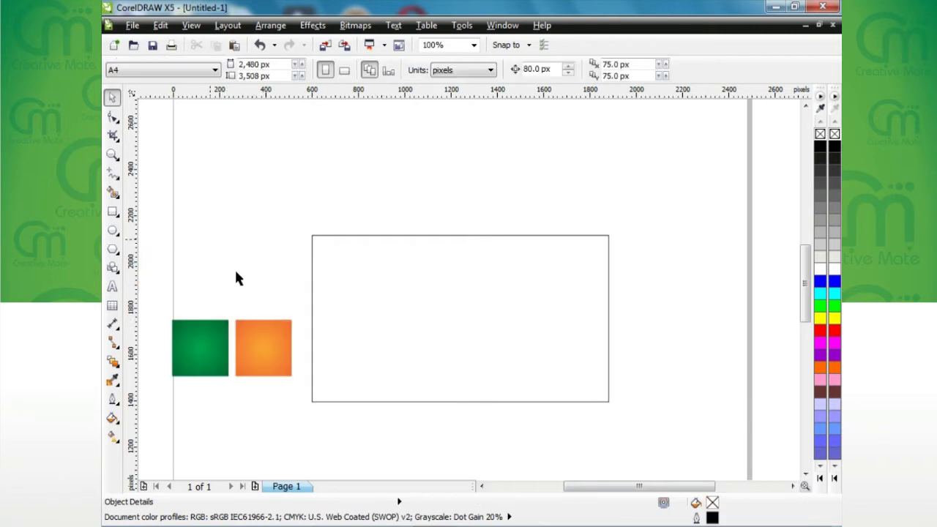
{"action": "left_click", "coordinate": [112, 212]}
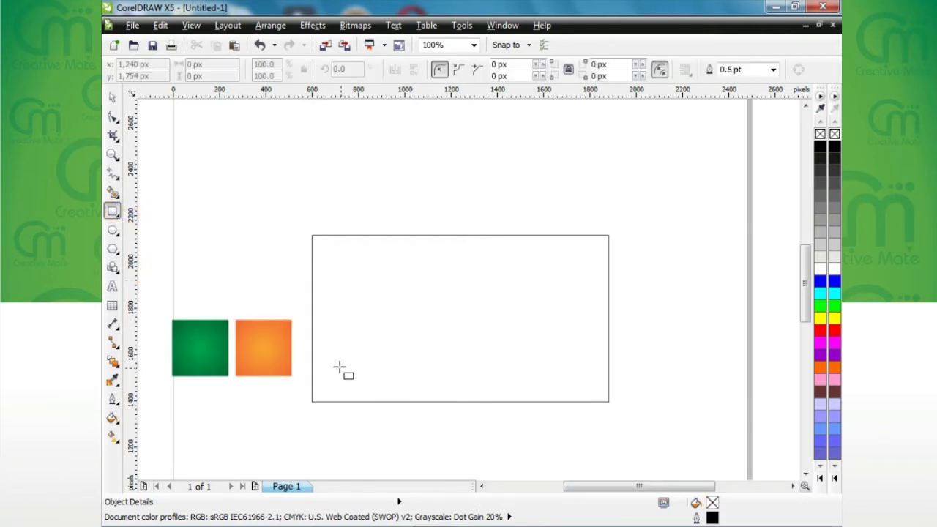
{"action": "left_click_drag", "start_coordinate": [320, 347], "coordinate": [356, 382]}
Step: Zoom in, round the new square's corners to 15 px, and select the orange square
{"action": "key", "text": "z"}
{"action": "left_click_drag", "start_coordinate": [263, 320], "coordinate": [429, 418]}
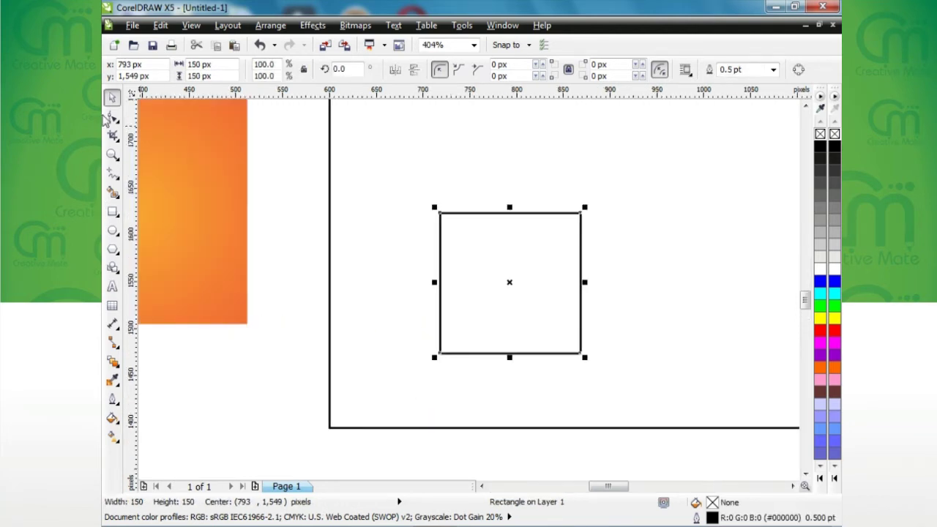
{"action": "left_click", "coordinate": [112, 117]}
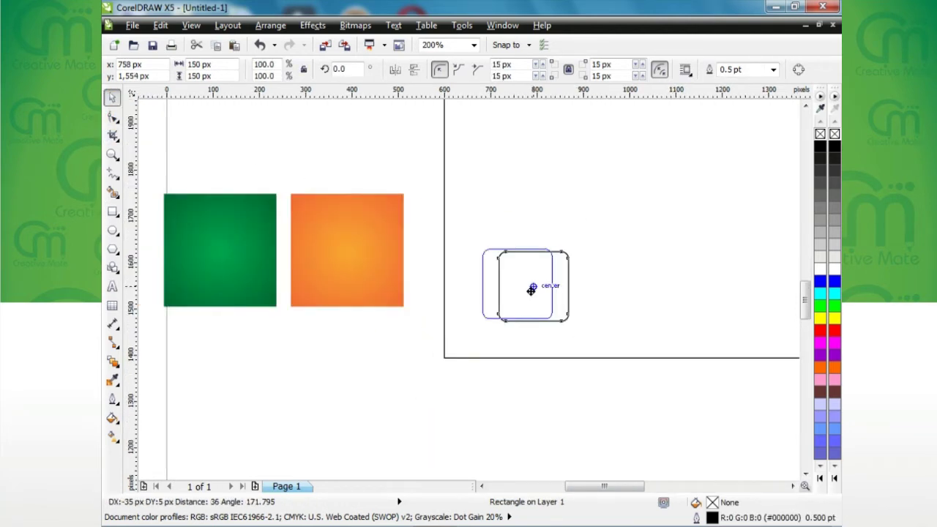
{"action": "left_click_drag", "start_coordinate": [536, 286], "coordinate": [521, 288]}
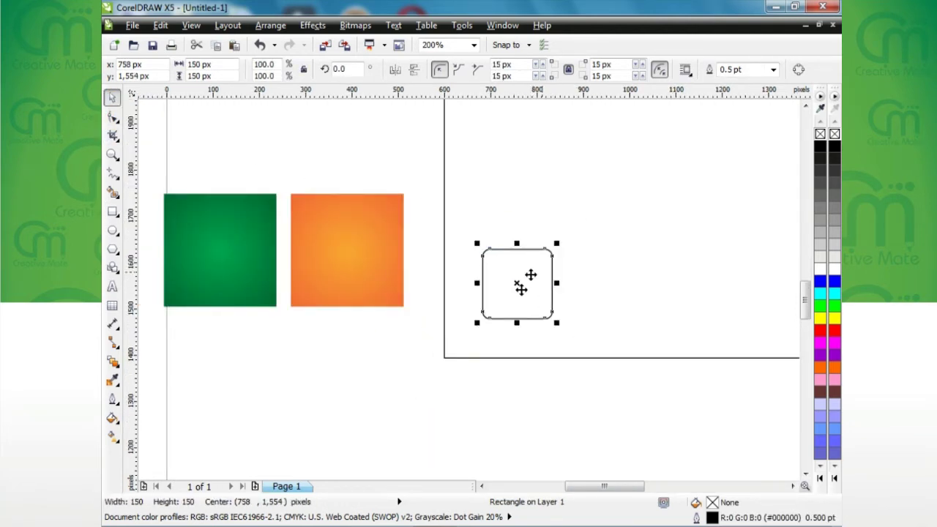
{"action": "left_click", "coordinate": [344, 212]}
Step: Copy the orange radial gradient fill onto the rounded square and remove its outline
{"action": "left_click", "coordinate": [112, 418]}
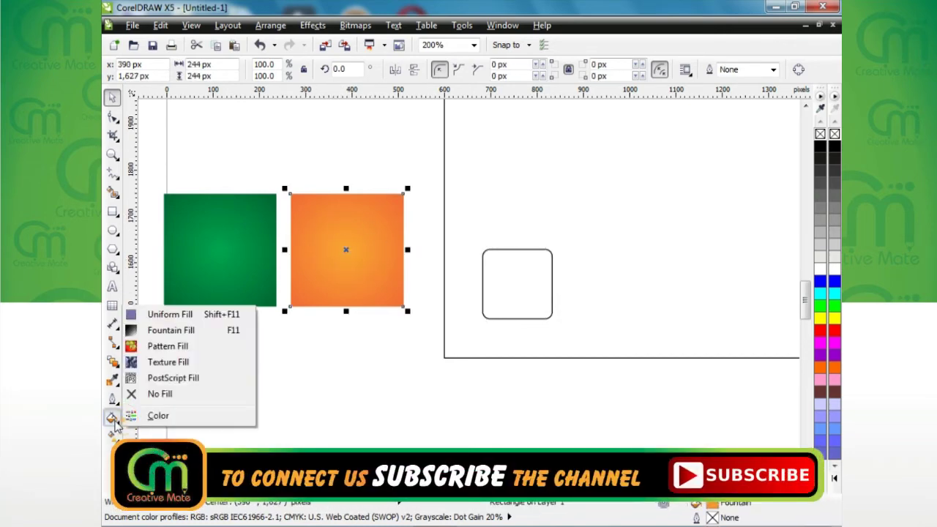
{"action": "left_click", "coordinate": [195, 330]}
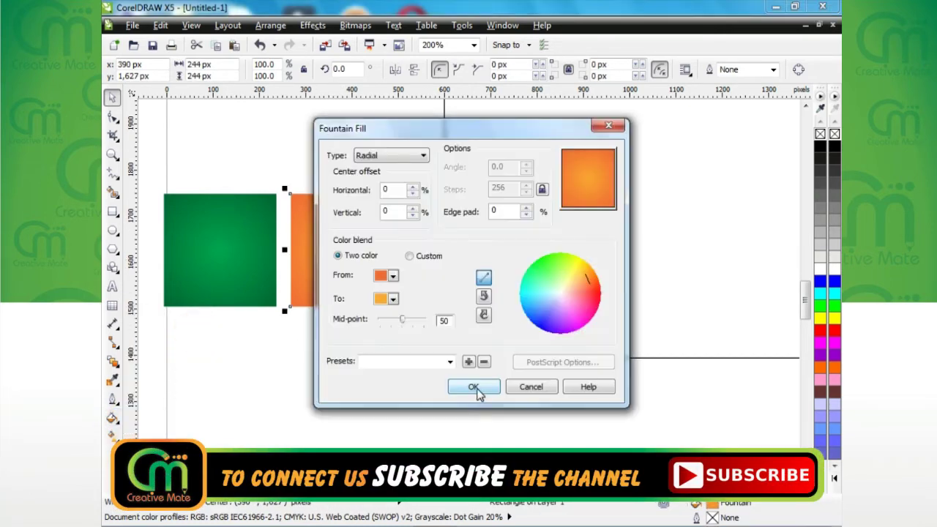
{"action": "left_click", "coordinate": [473, 388]}
{"action": "left_click", "coordinate": [530, 318]}
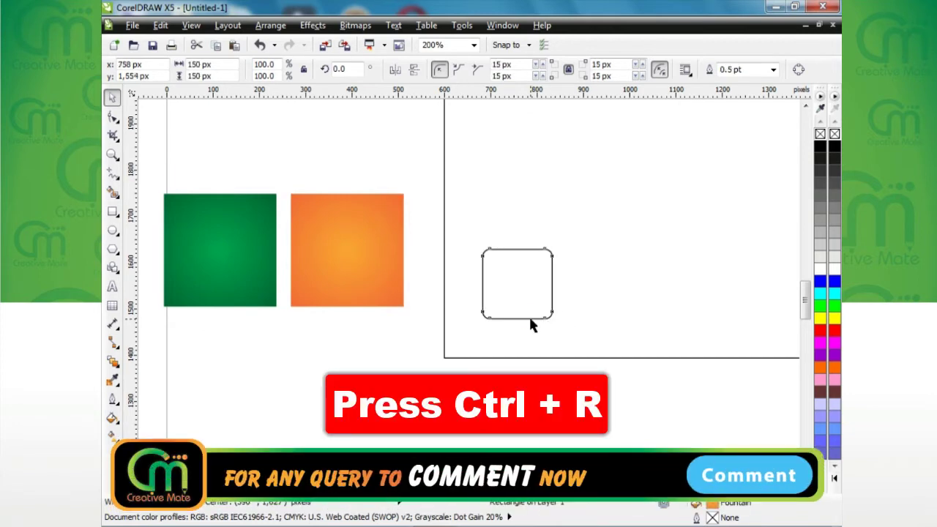
{"action": "key", "text": "ctrl+r"}
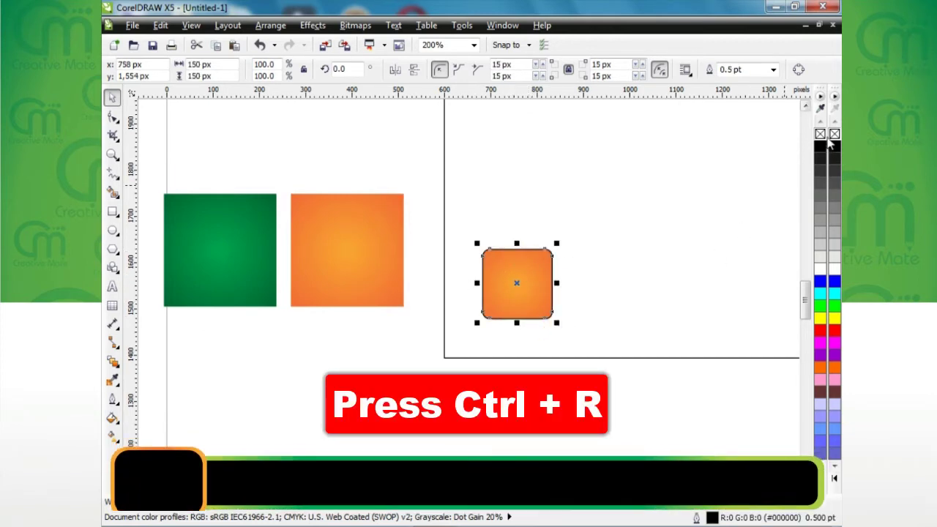
{"action": "left_click", "coordinate": [113, 403]}
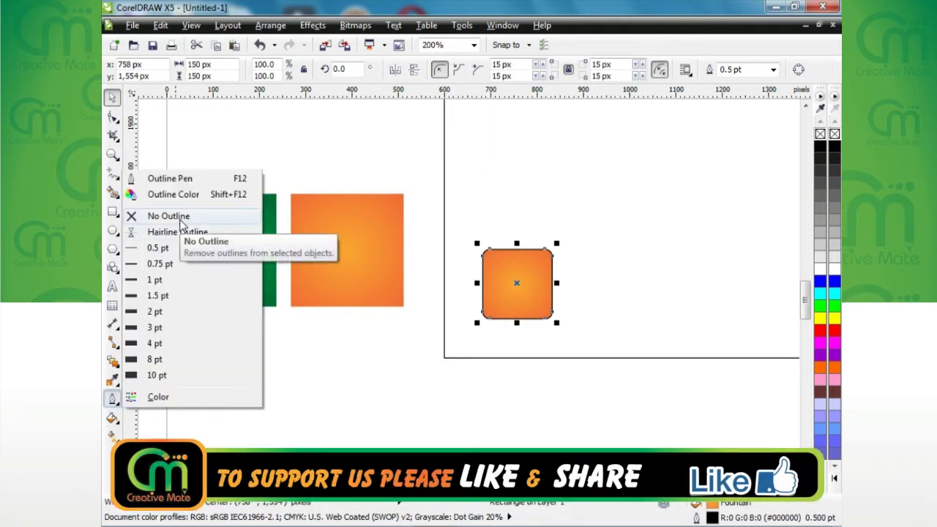
{"action": "left_click", "coordinate": [181, 218]}
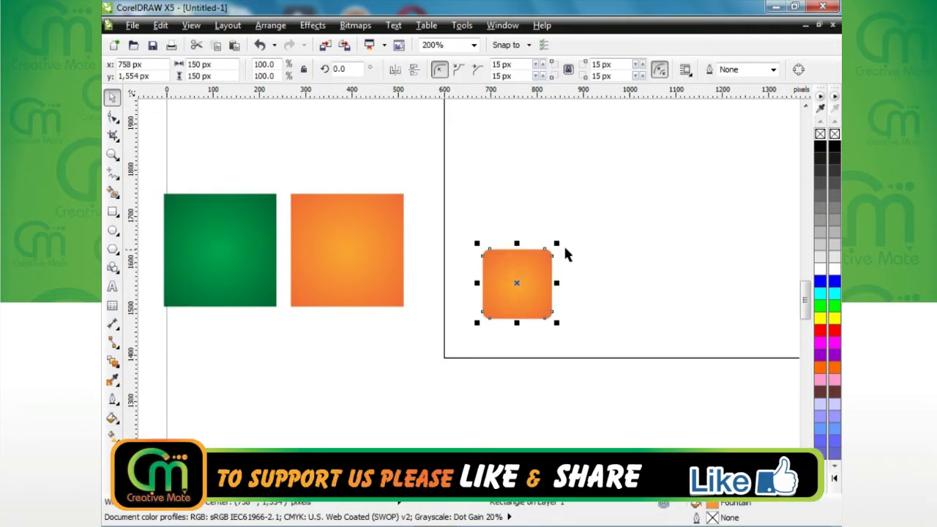
Step: Add a black 135 px inner copy, leaving a thin orange border
{"action": "left_click_drag", "start_coordinate": [557, 243], "coordinate": [555, 247]}
{"action": "key", "text": "shift+F2"}
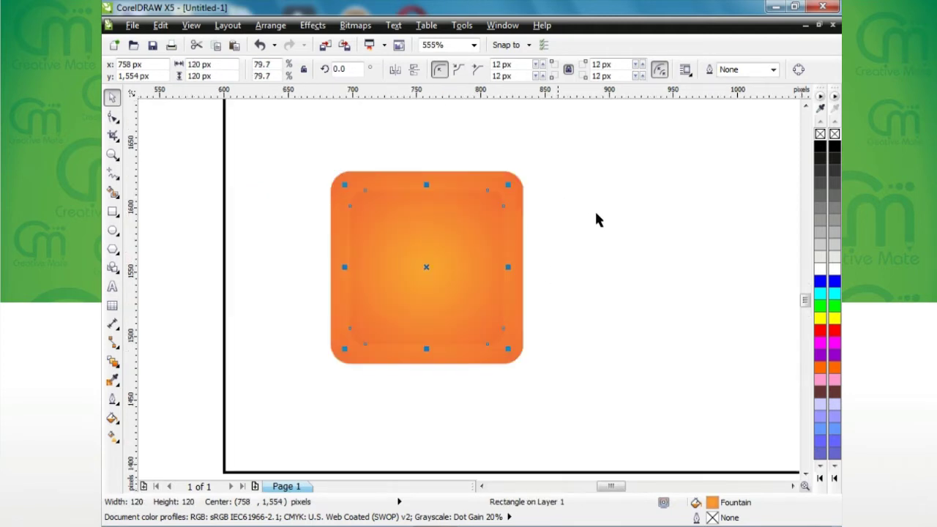
{"action": "left_click", "coordinate": [820, 145]}
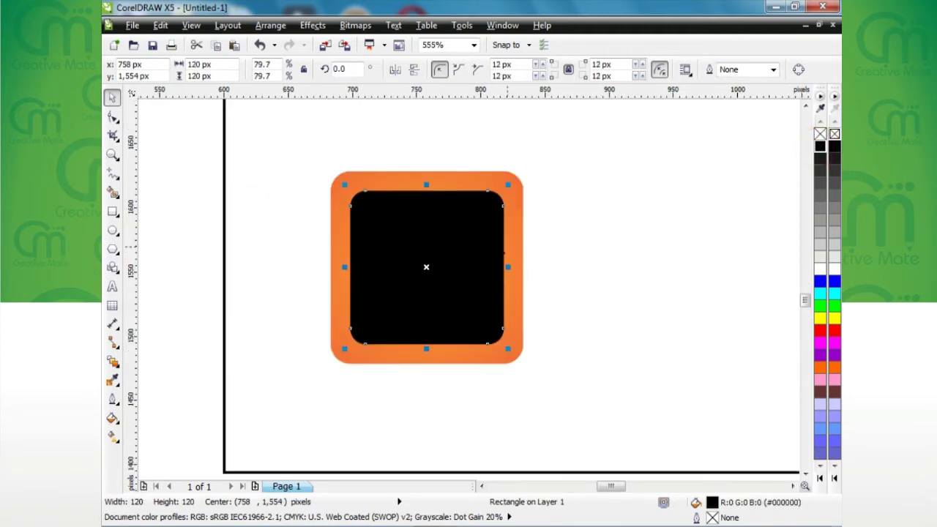
{"action": "left_click_drag", "start_coordinate": [508, 184], "coordinate": [519, 175]}
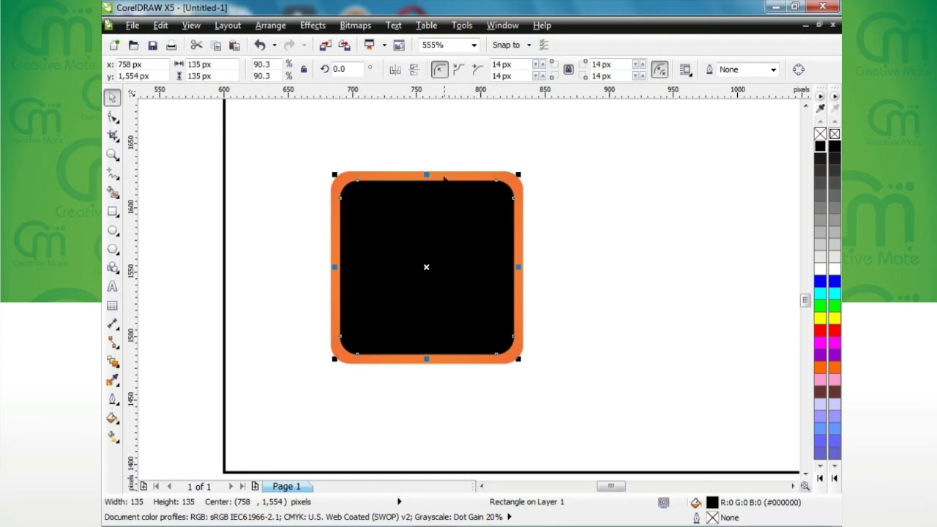
Step: Draw a long 996 x 82 px bar beside the black tile
{"action": "key", "text": "F4"}
{"action": "left_click", "coordinate": [112, 211]}
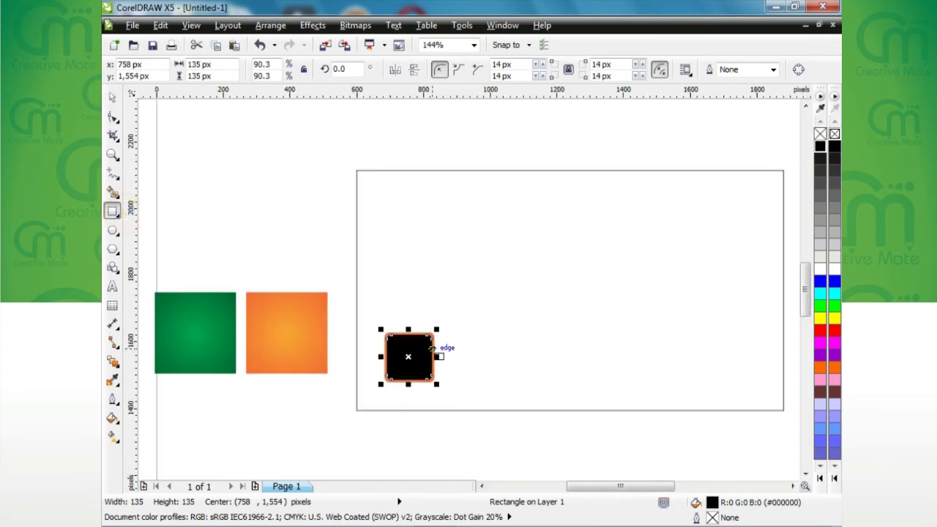
{"action": "left_click_drag", "start_coordinate": [434, 347], "coordinate": [766, 376]}
{"action": "key", "text": "space"}
Step: Round the long bar's corners to 11 px
{"action": "scroll", "coordinate": [512, 315], "scroll_direction": "up", "scroll_amount": 2}
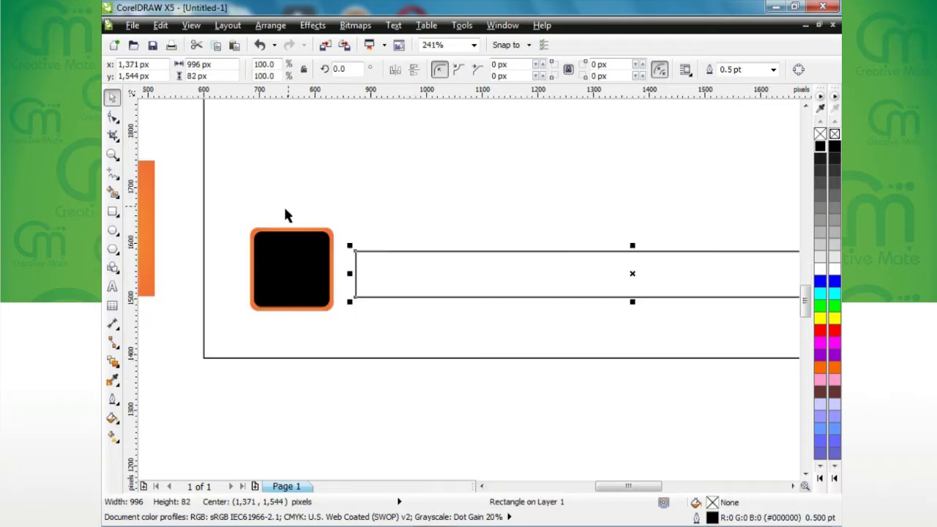
{"action": "left_click", "coordinate": [112, 117]}
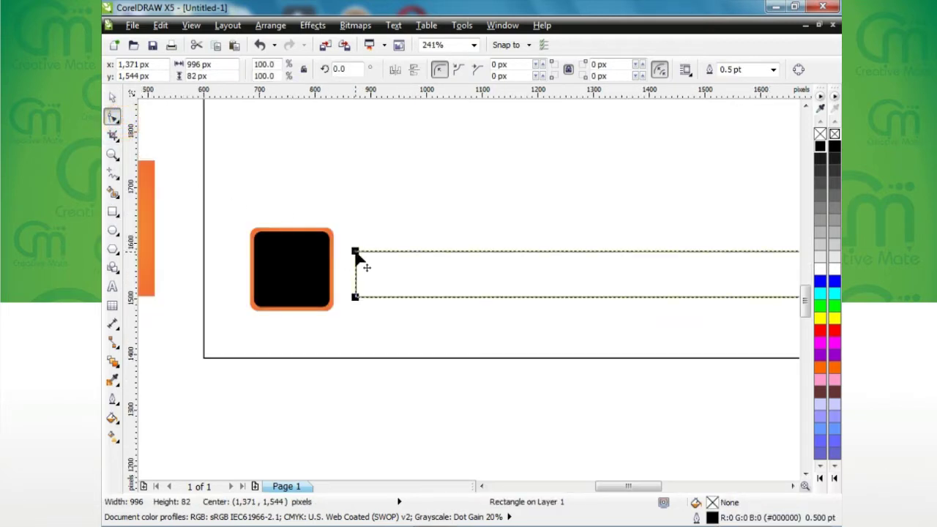
{"action": "left_click_drag", "start_coordinate": [357, 253], "coordinate": [355, 258]}
{"action": "key", "text": "space"}
{"action": "scroll", "coordinate": [561, 356], "scroll_direction": "down", "scroll_amount": 2}
{"action": "scroll", "coordinate": [588, 363], "scroll_direction": "up", "scroll_amount": 3}
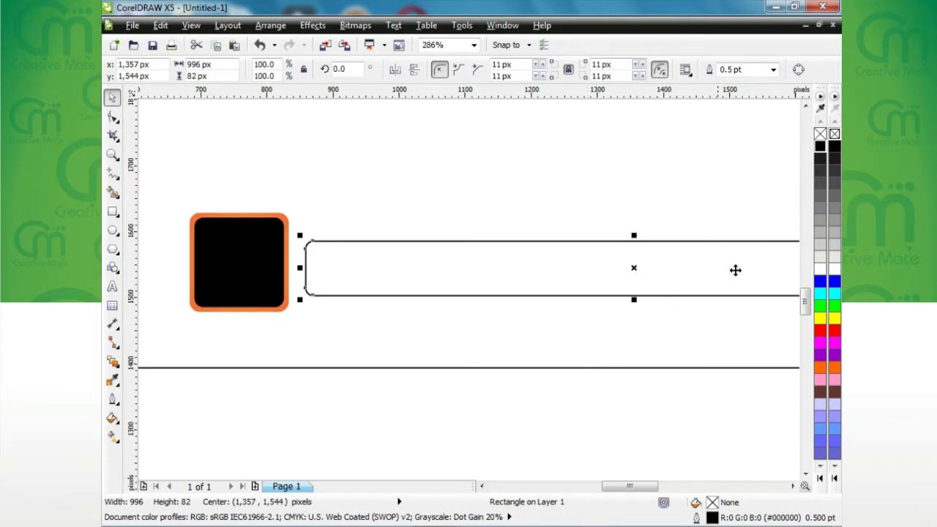
{"action": "scroll", "coordinate": [623, 299], "scroll_direction": "down", "scroll_amount": 3}
Step: Copy the green square's radial gradient fill onto the bar
{"action": "left_click", "coordinate": [210, 266]}
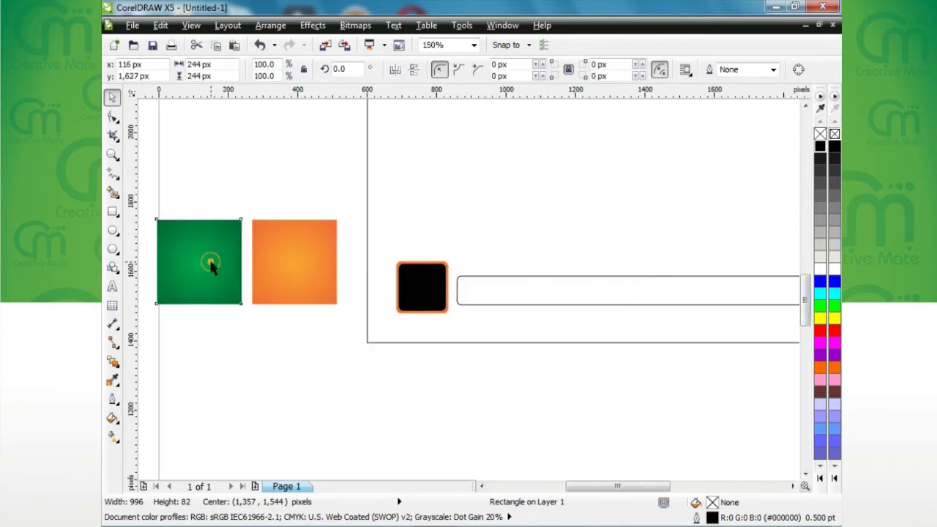
{"action": "left_click", "coordinate": [112, 419]}
{"action": "left_click", "coordinate": [171, 329]}
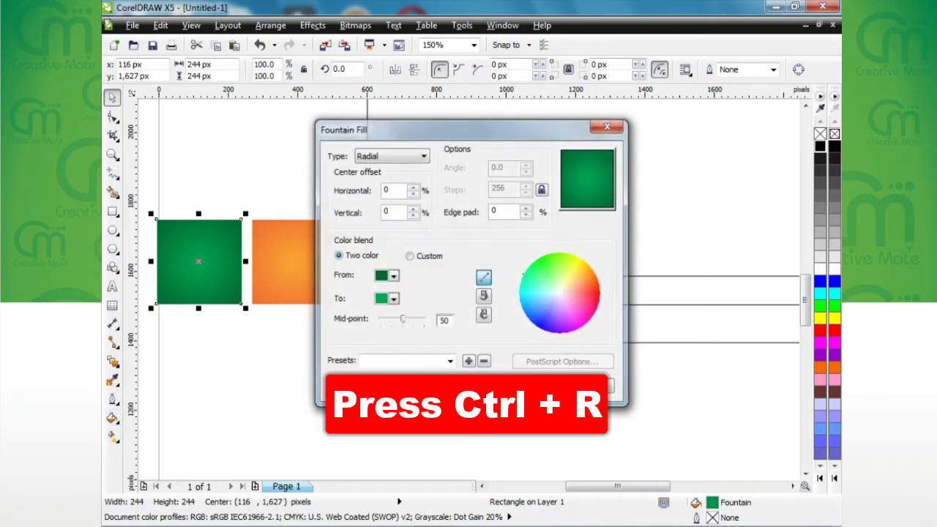
{"action": "key", "text": "Return"}
{"action": "left_click", "coordinate": [593, 283]}
{"action": "key", "text": "ctrl+r"}
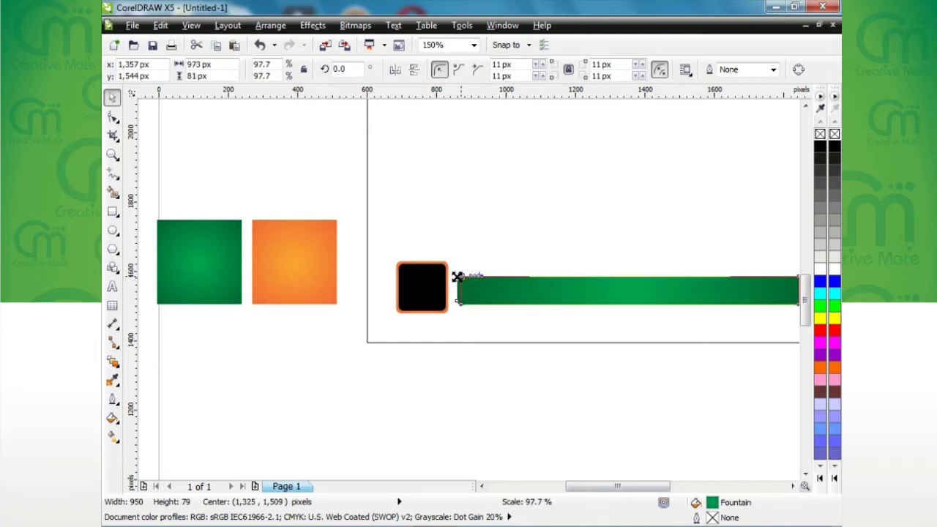
Step: Make a black 973 x 67 px inner copy of the bar, evening out its green border
{"action": "left_click_drag", "start_coordinate": [454, 274], "coordinate": [458, 276]}
{"action": "left_click_drag", "start_coordinate": [402, 235], "coordinate": [557, 330]}
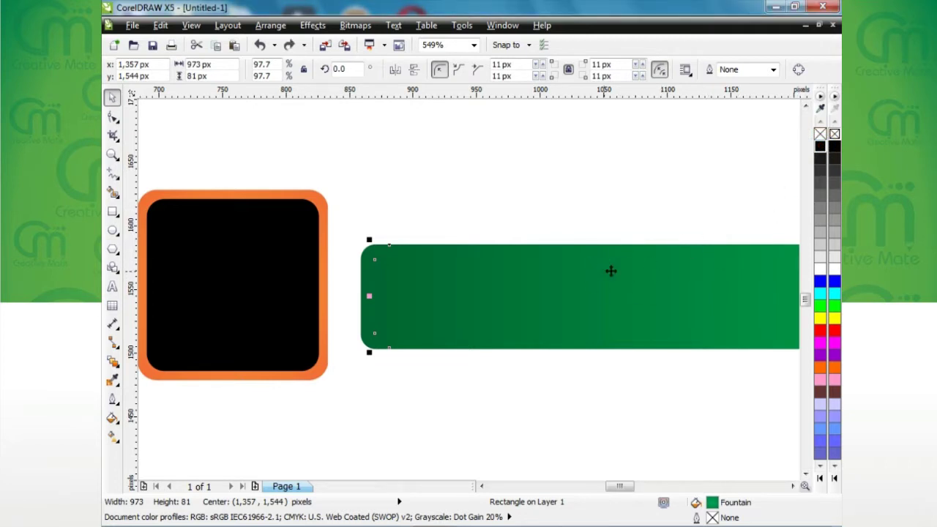
{"action": "left_click", "coordinate": [825, 148]}
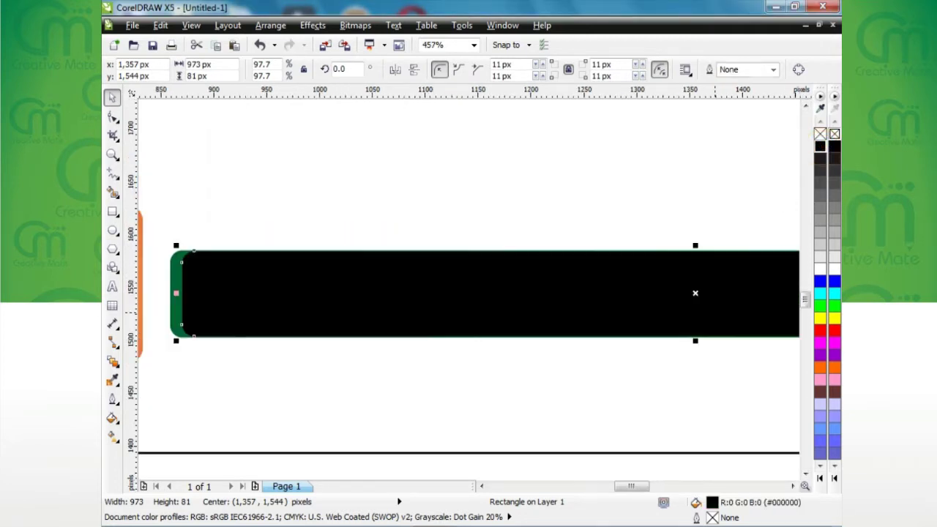
{"action": "left_click_drag", "start_coordinate": [696, 249], "coordinate": [695, 254]}
{"action": "scroll", "coordinate": [540, 277], "scroll_direction": "down", "scroll_amount": 3}
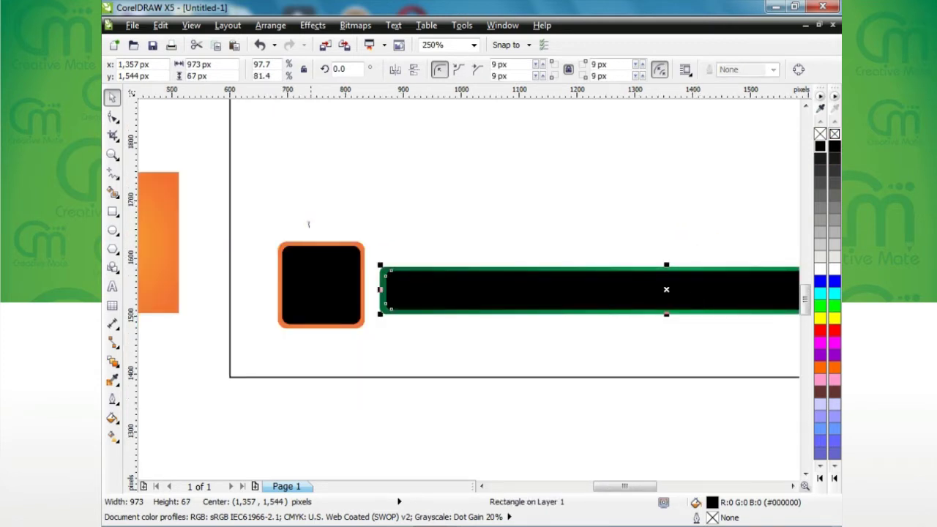
{"action": "scroll", "coordinate": [357, 271], "scroll_direction": "up", "scroll_amount": 4}
{"action": "left_click_drag", "start_coordinate": [448, 301], "coordinate": [440, 301]}
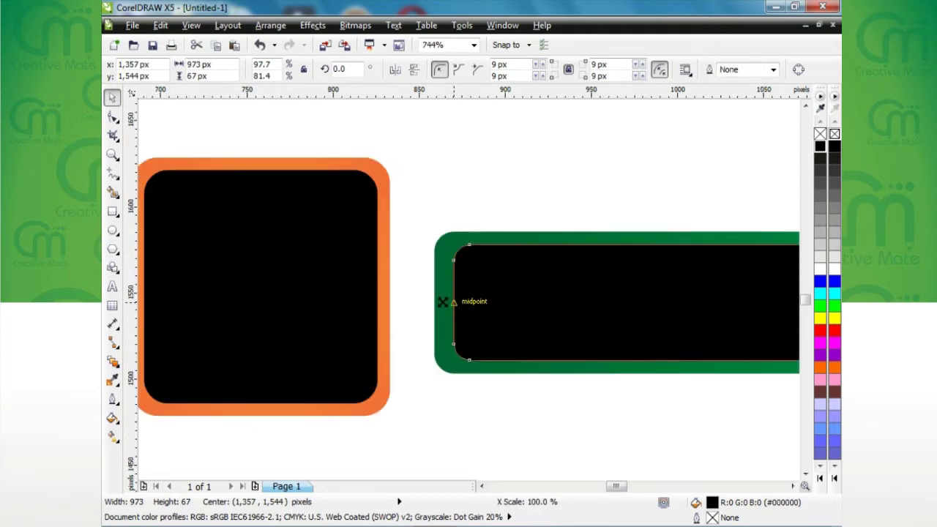
{"action": "left_click", "coordinate": [510, 422]}
{"action": "scroll", "coordinate": [515, 414], "scroll_direction": "down", "scroll_amount": 2}
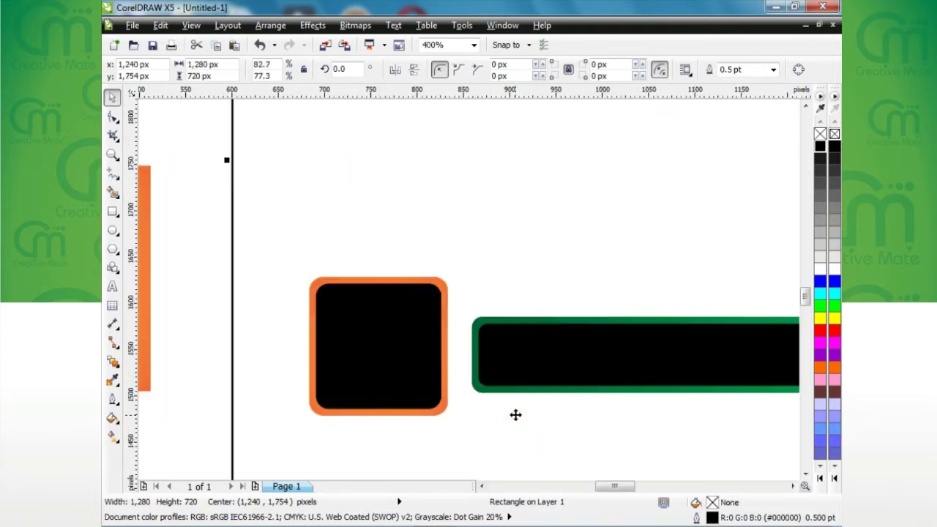
{"action": "scroll", "coordinate": [540, 407], "scroll_direction": "down", "scroll_amount": 4}
{"action": "scroll", "coordinate": [778, 388], "scroll_direction": "up", "scroll_amount": 2}
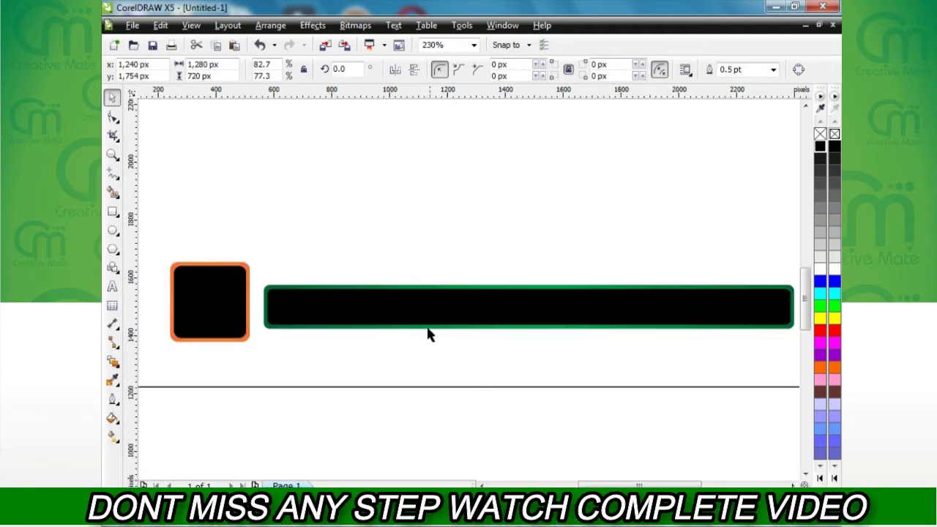
{"action": "scroll", "coordinate": [429, 335], "scroll_direction": "down", "scroll_amount": 3}
Step: Group the two bar shapes and nudge the group flush against the black tile
{"action": "left_click_drag", "start_coordinate": [722, 330], "coordinate": [346, 271]}
{"action": "scroll", "coordinate": [570, 405], "scroll_direction": "up", "scroll_amount": 2}
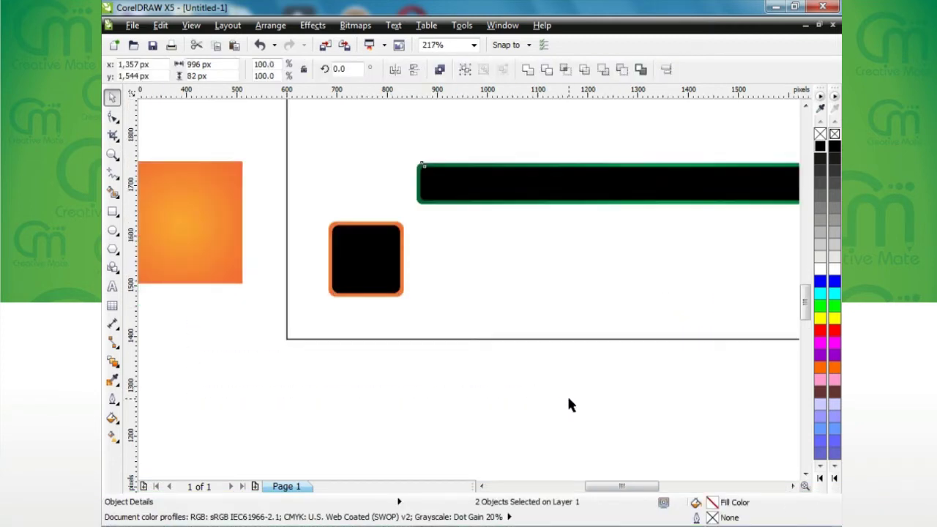
{"action": "key", "text": "ctrl+g"}
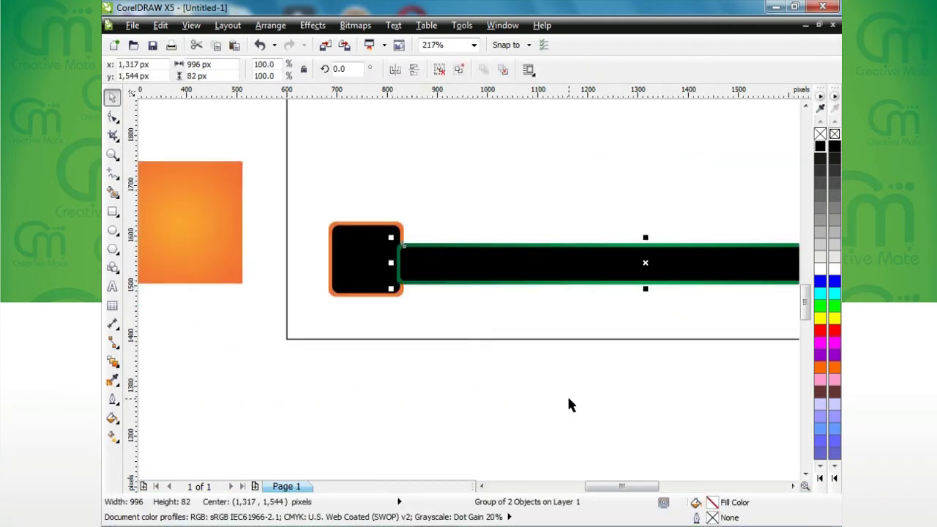
{"action": "key", "text": "Right"}
{"action": "key", "text": "Left"}
{"action": "key", "text": "ctrl+g"}
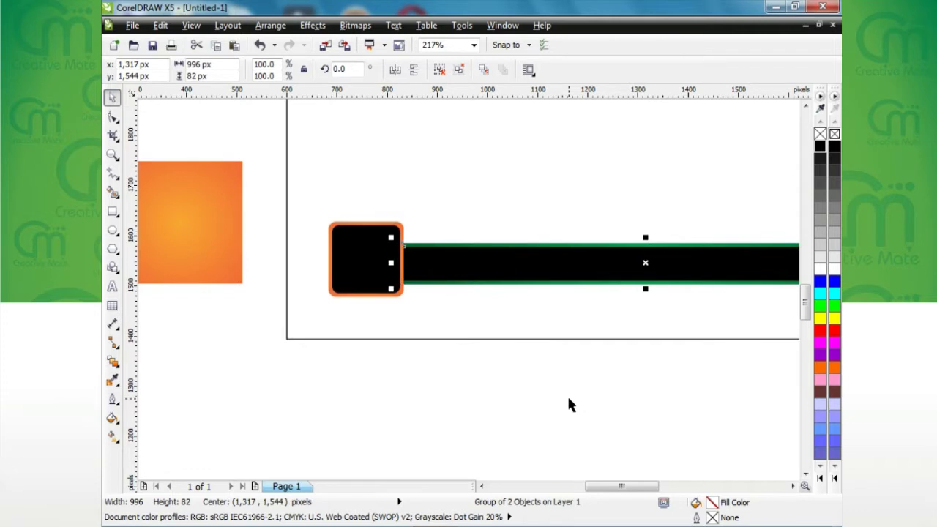
{"action": "left_click", "coordinate": [504, 381]}
{"action": "scroll", "coordinate": [504, 382], "scroll_direction": "down", "scroll_amount": 1}
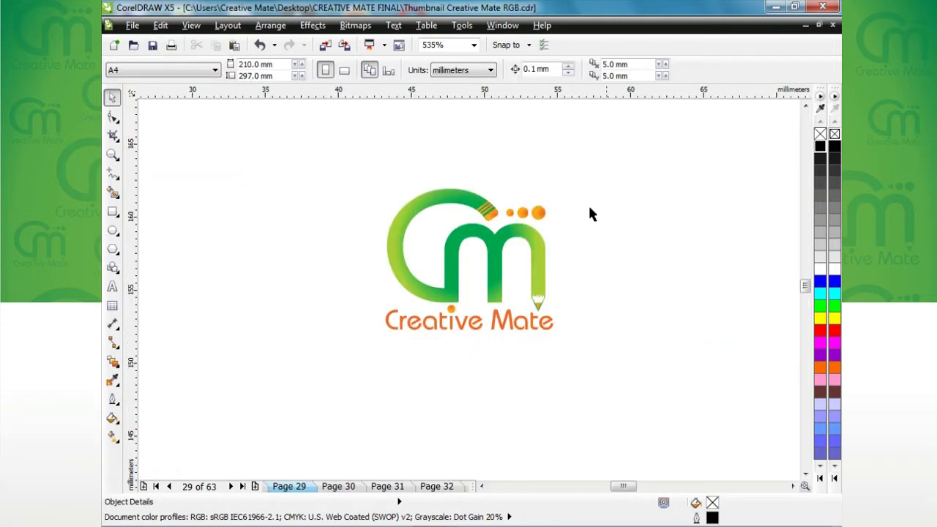
Step: Paste the Creative Mate logo onto the black tile, scale it to 80.3% and centre it
{"action": "left_click_drag", "start_coordinate": [320, 151], "coordinate": [638, 387]}
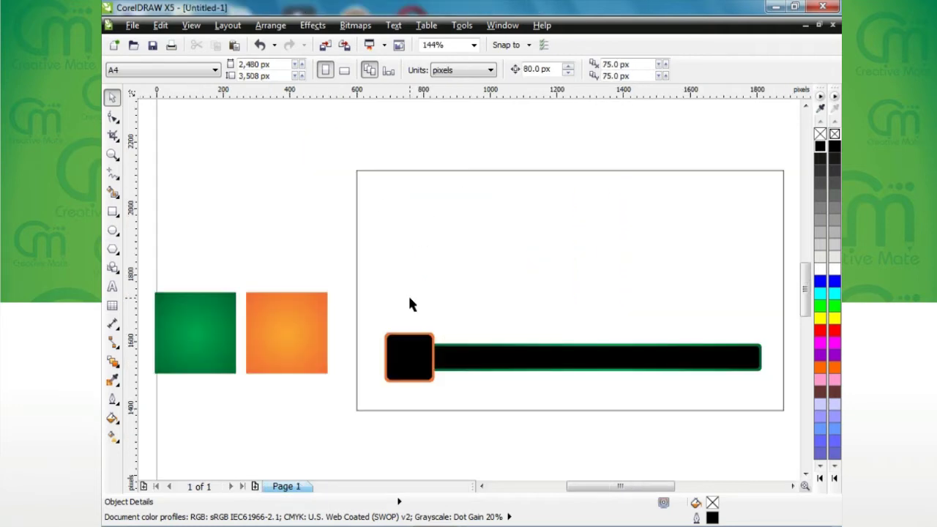
{"action": "key", "text": "ctrl+v"}
{"action": "left_click_drag", "start_coordinate": [349, 257], "coordinate": [410, 357]}
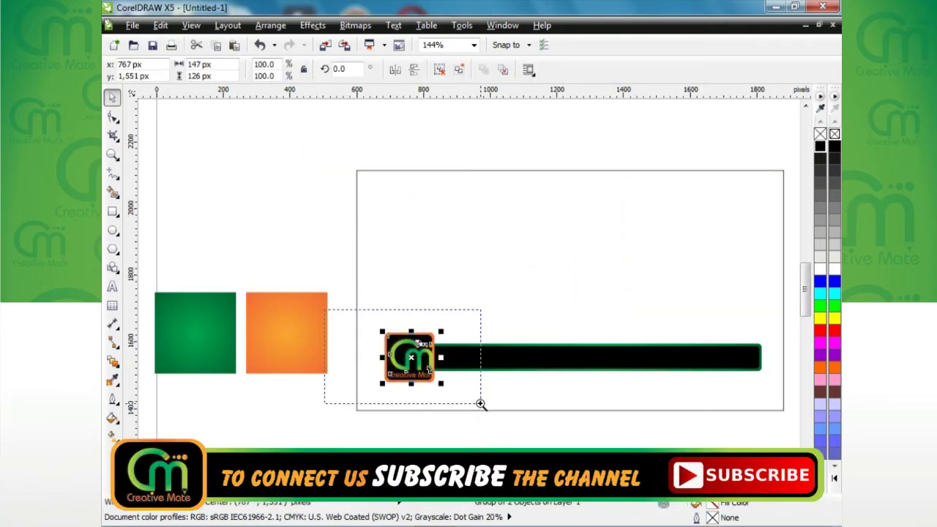
{"action": "left_click_drag", "start_coordinate": [324, 310], "coordinate": [481, 402]}
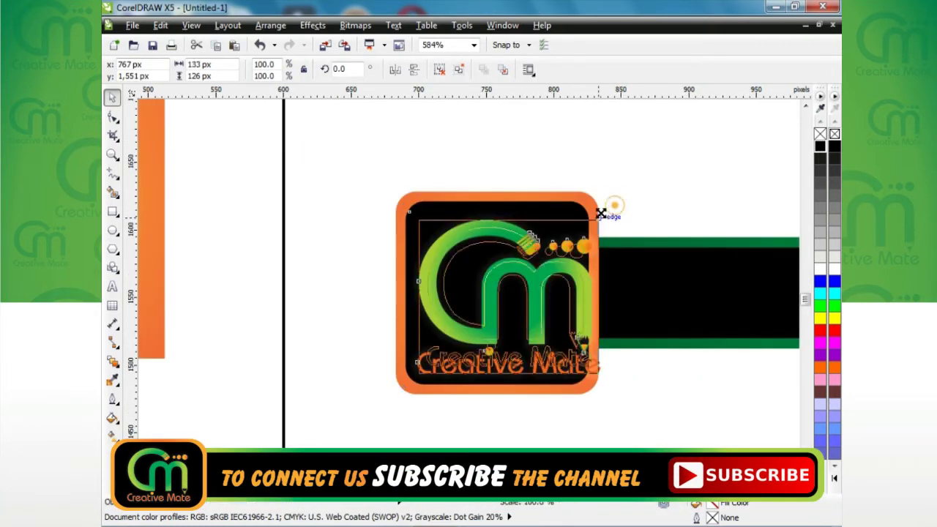
{"action": "left_click_drag", "start_coordinate": [612, 206], "coordinate": [590, 231], "text": "shift"}
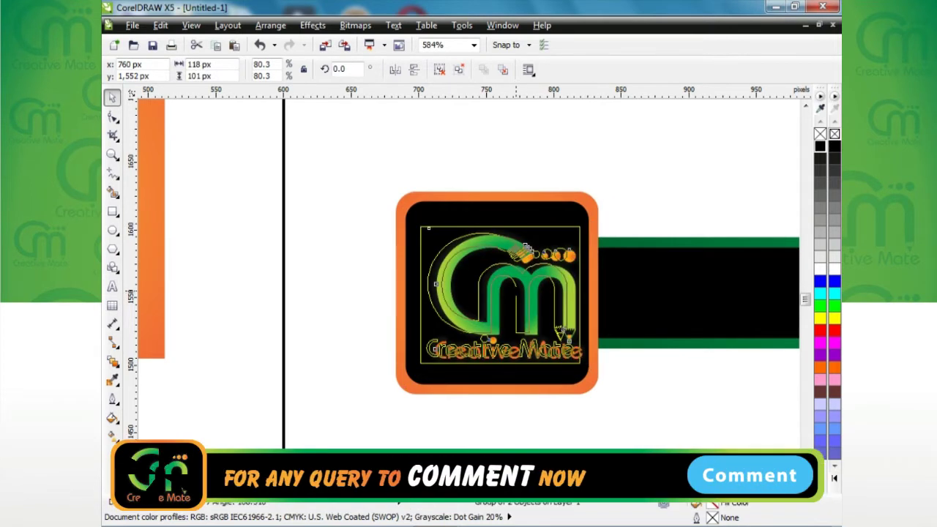
{"action": "mouse_move", "coordinate": [530, 306]}
{"action": "left_mouse_down"}
{"action": "mouse_move", "coordinate": [526, 290]}
{"action": "mouse_move", "coordinate": [514, 290]}
{"action": "left_mouse_up"}
{"action": "scroll", "coordinate": [562, 347], "scroll_direction": "up", "scroll_amount": 1}
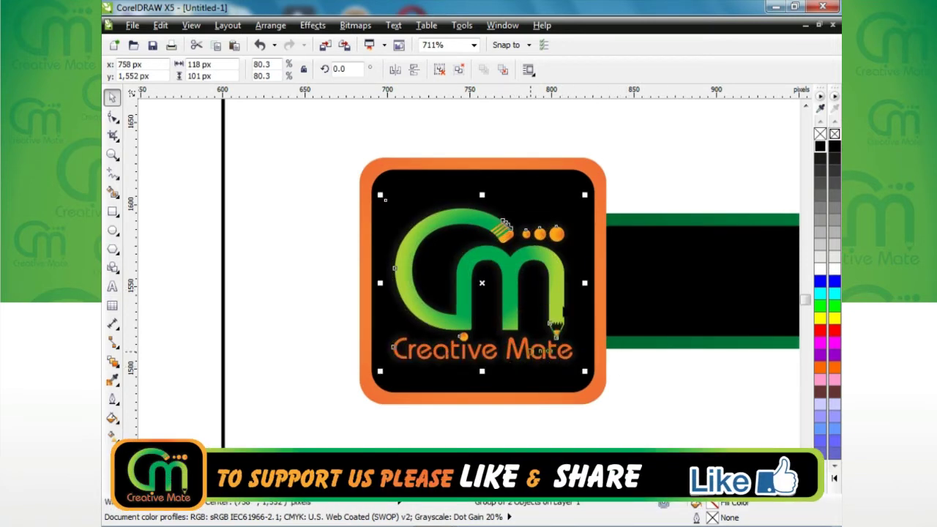
{"action": "key", "text": "F4"}
Step: Type the Arial line 'For More Tutorial Subscribe the Channel' above the black banner
{"action": "scroll", "coordinate": [740, 457], "scroll_direction": "up", "scroll_amount": 2}
{"action": "left_click", "coordinate": [112, 287]}
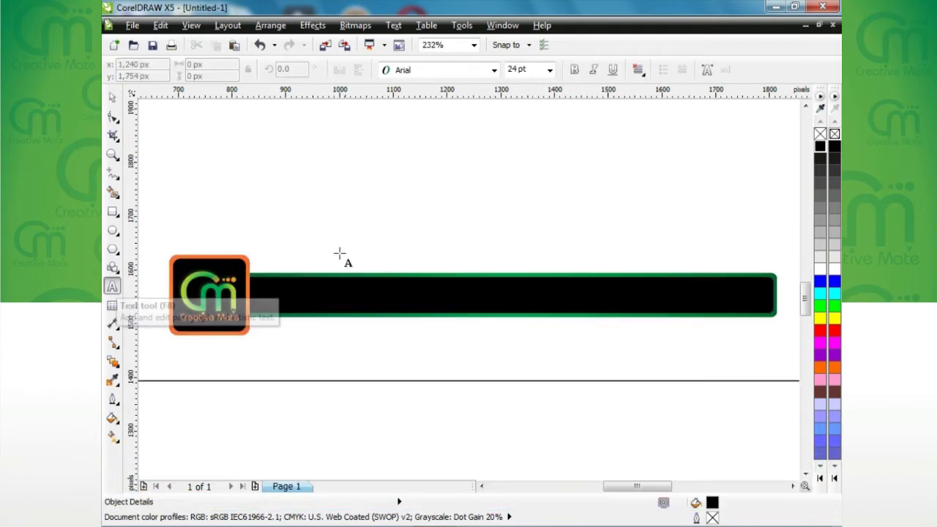
{"action": "left_click", "coordinate": [345, 231]}
{"action": "type", "text": "Fo"}
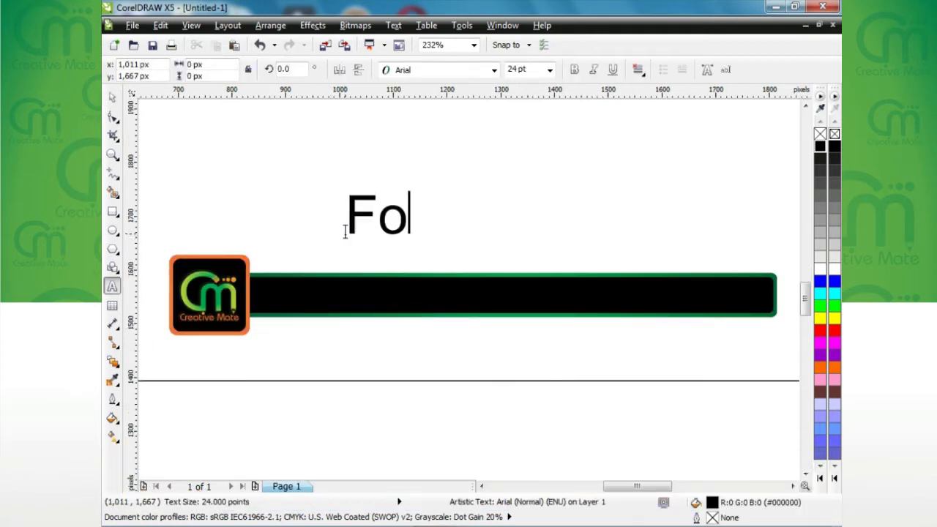
{"action": "type", "text": "r More Tu"}
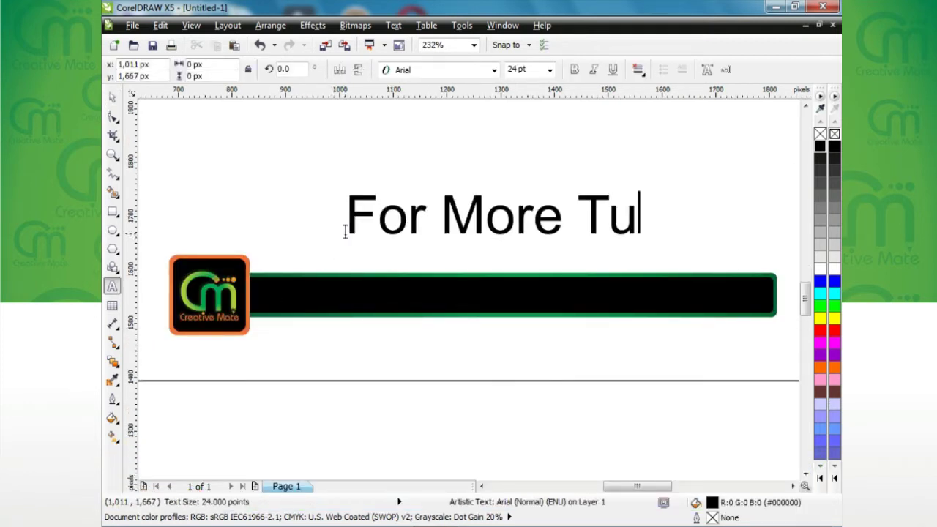
{"action": "type", "text": "torial"}
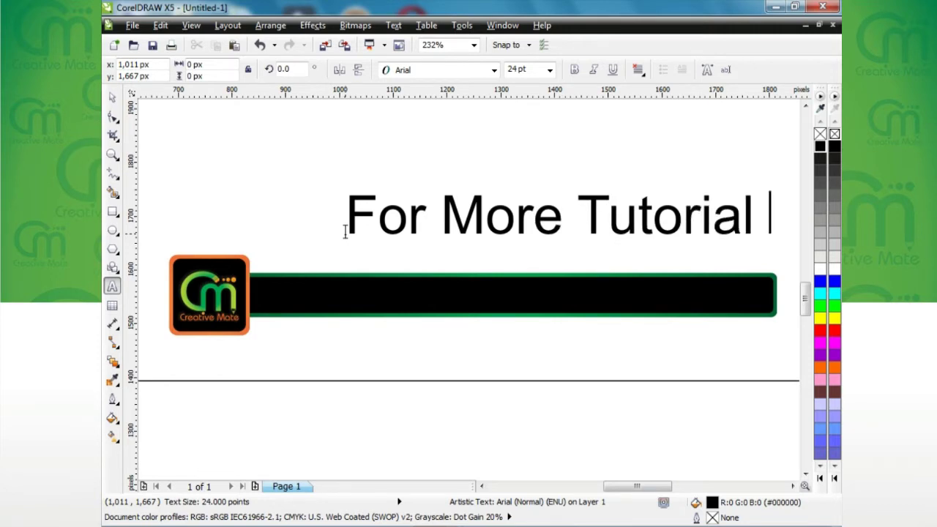
{"action": "type", "text": "Subscribe t"}
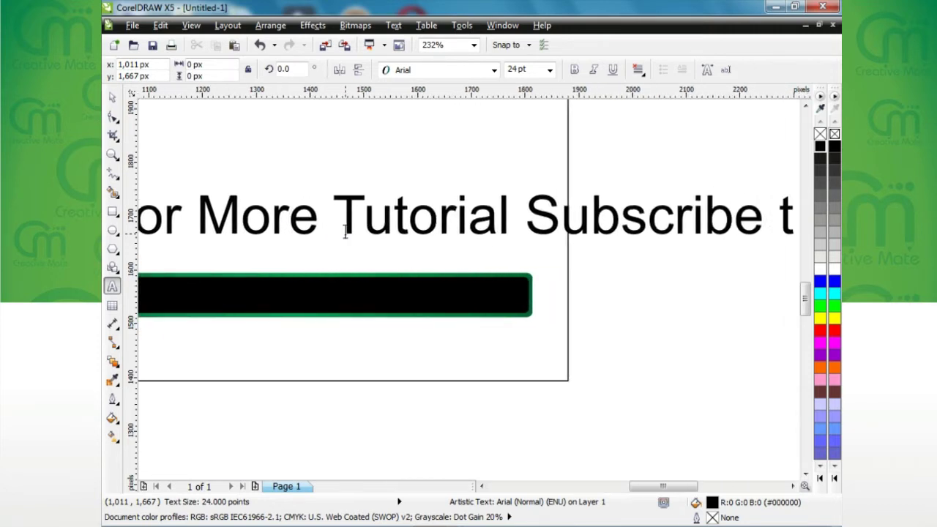
{"action": "type", "text": "he Channel"}
{"action": "key", "text": "ctrl+space"}
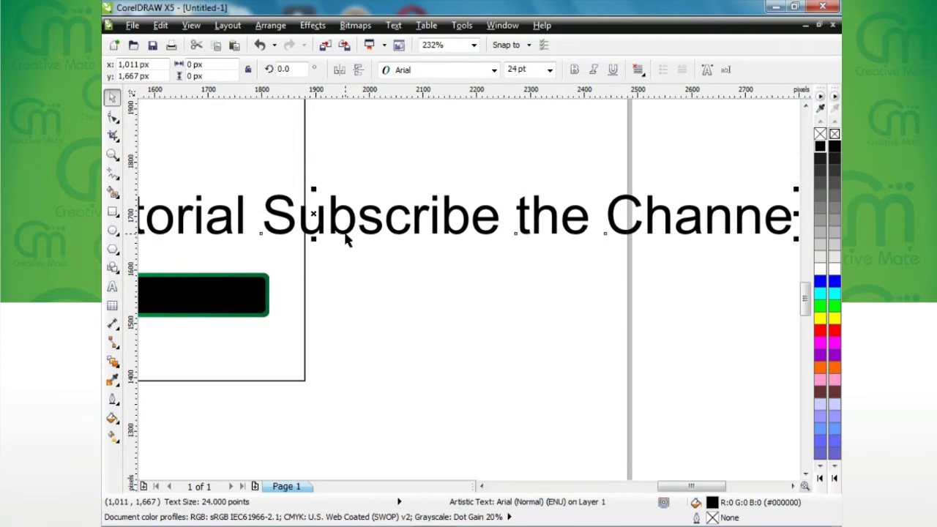
{"action": "scroll", "coordinate": [348, 240], "scroll_direction": "down", "scroll_amount": 3}
{"action": "scroll", "coordinate": [430, 246], "scroll_direction": "down", "scroll_amount": 1}
{"action": "scroll", "coordinate": [407, 365], "scroll_direction": "up", "scroll_amount": 1}
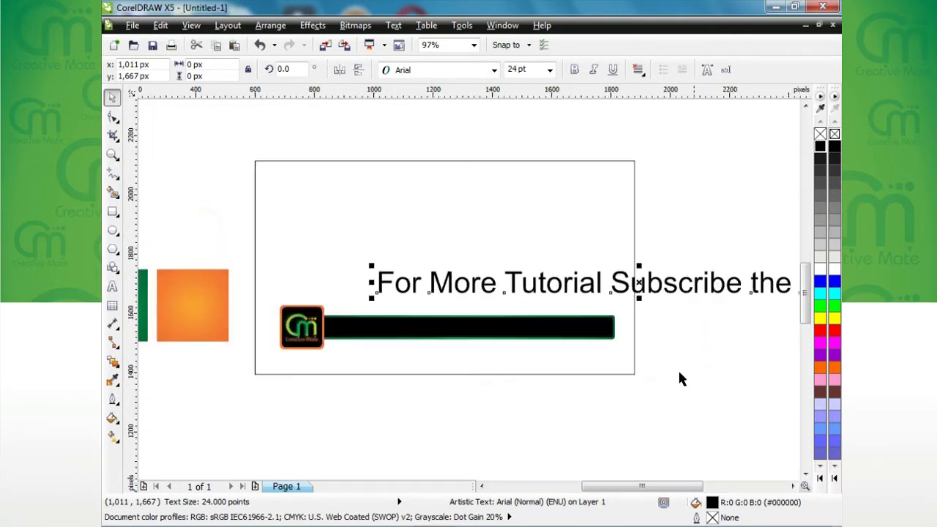
{"action": "left_click", "coordinate": [674, 285]}
{"action": "scroll", "coordinate": [680, 290], "scroll_direction": "down", "scroll_amount": 3}
{"action": "left_click", "coordinate": [538, 179]}
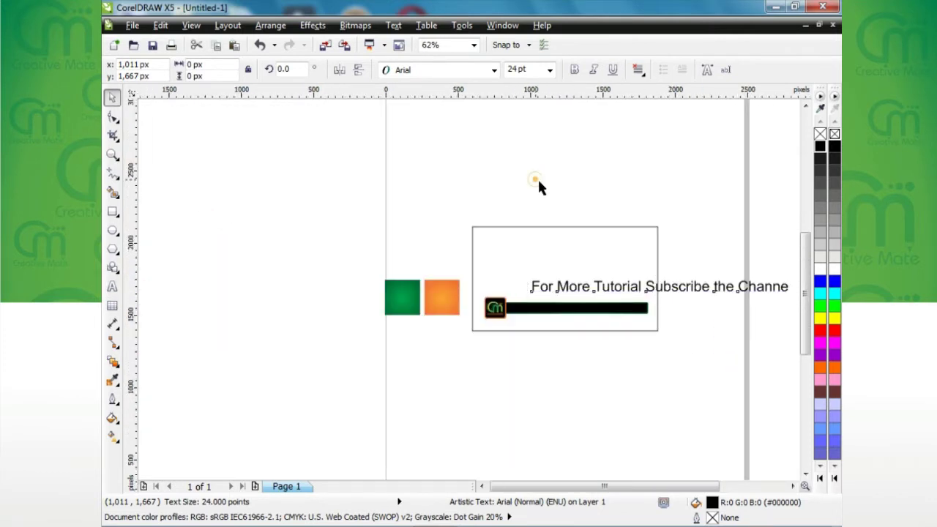
Step: Give the subscribe line the orange square's gradient fill
{"action": "left_click", "coordinate": [669, 287]}
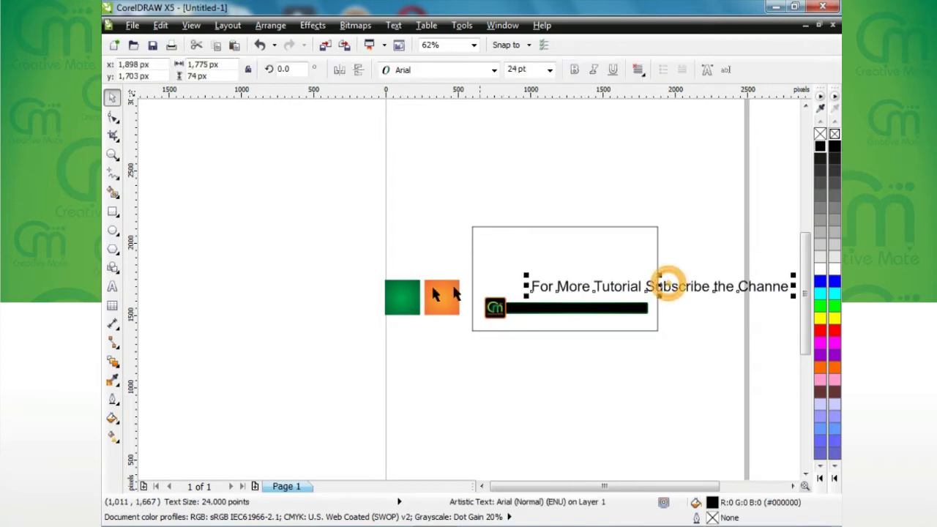
{"action": "left_click", "coordinate": [450, 287]}
{"action": "left_click", "coordinate": [112, 418]}
{"action": "left_click", "coordinate": [112, 399]}
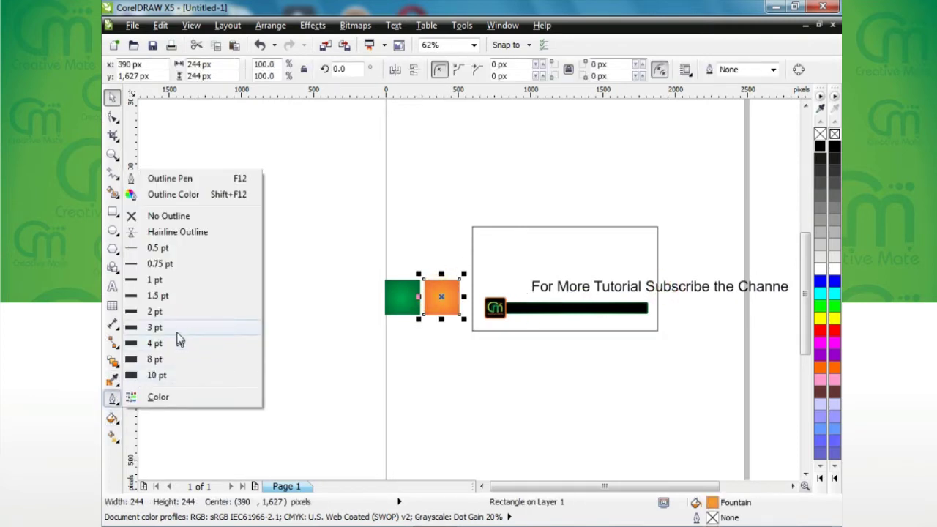
{"action": "key", "text": "ctrl+r"}
{"action": "left_click", "coordinate": [586, 386]}
Step: Shrink the subscribe text to 10 pt and fit it with the logo inside the bar
{"action": "left_click", "coordinate": [717, 289]}
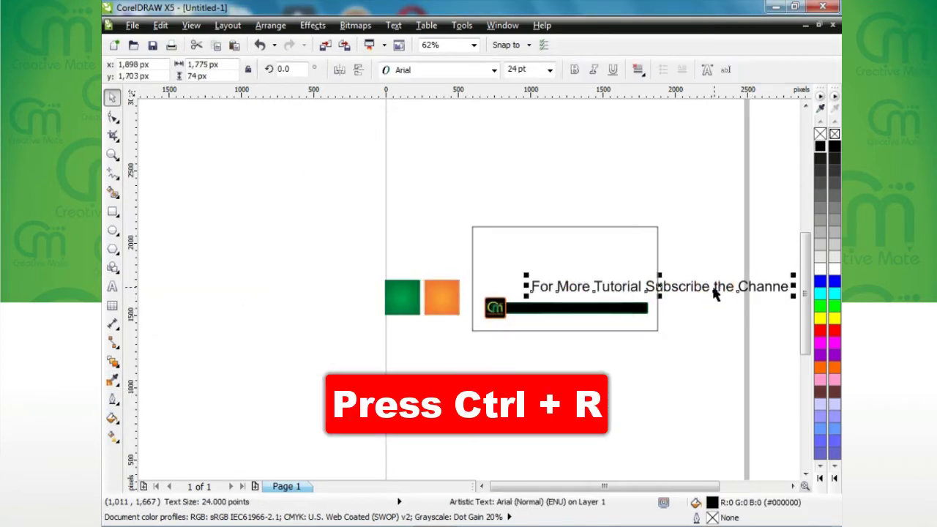
{"action": "double_click", "coordinate": [718, 289]}
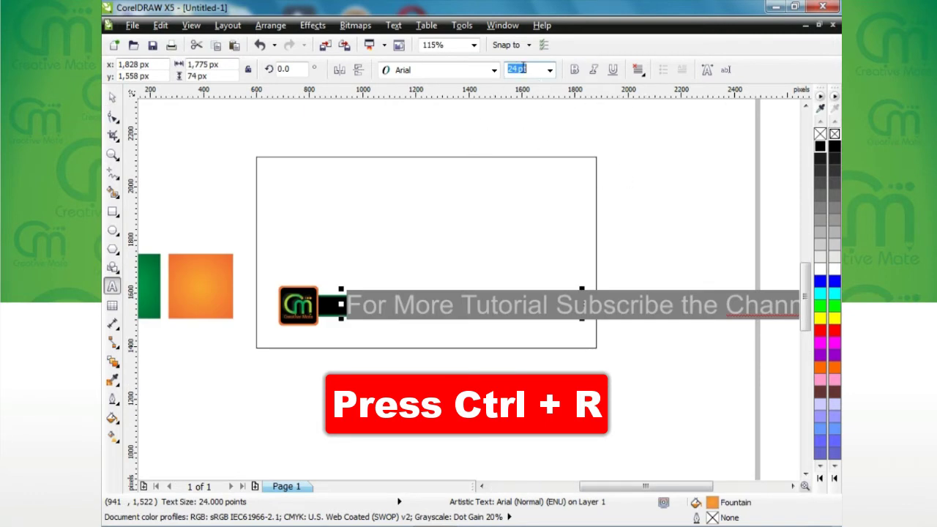
{"action": "type", "text": "10"}
{"action": "key", "text": "Return"}
{"action": "key", "text": "ctrl+space"}
{"action": "left_click_drag", "start_coordinate": [282, 239], "coordinate": [572, 366]}
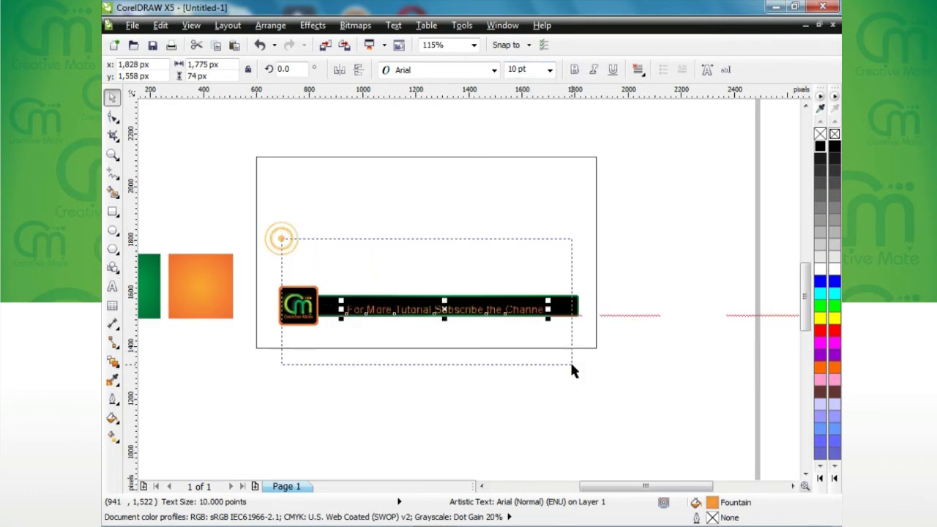
{"action": "key", "text": "shift+F2"}
{"action": "left_click", "coordinate": [700, 397]}
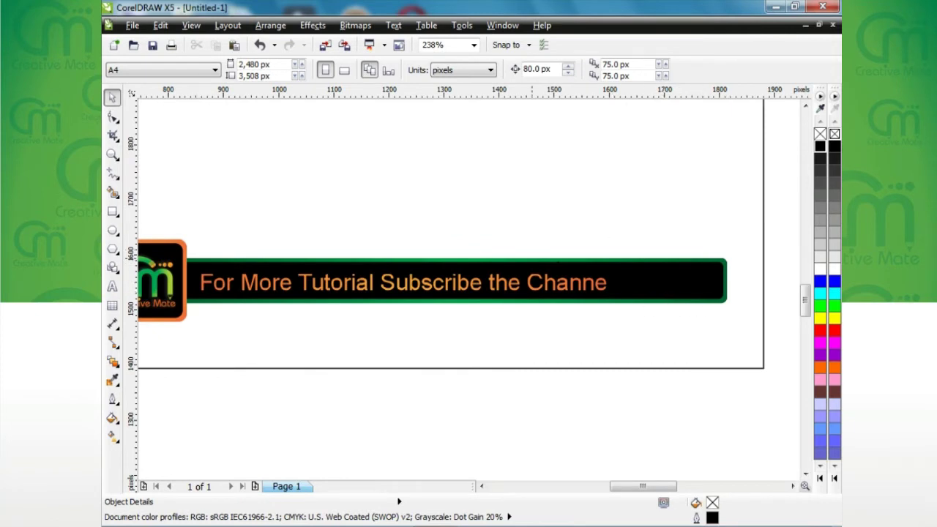
Step: Import the Subscribe Button image from Desktop > Sliding Text
{"action": "left_click", "coordinate": [133, 25]}
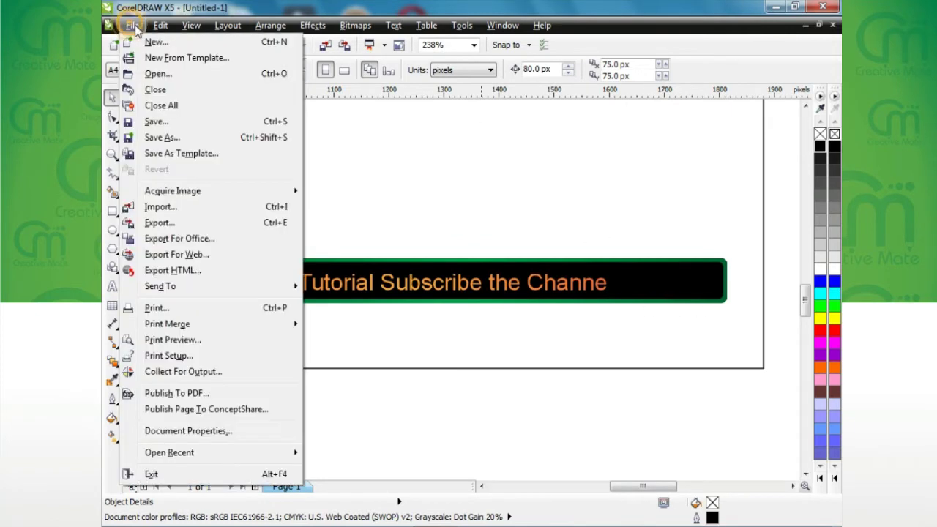
{"action": "left_click", "coordinate": [190, 208]}
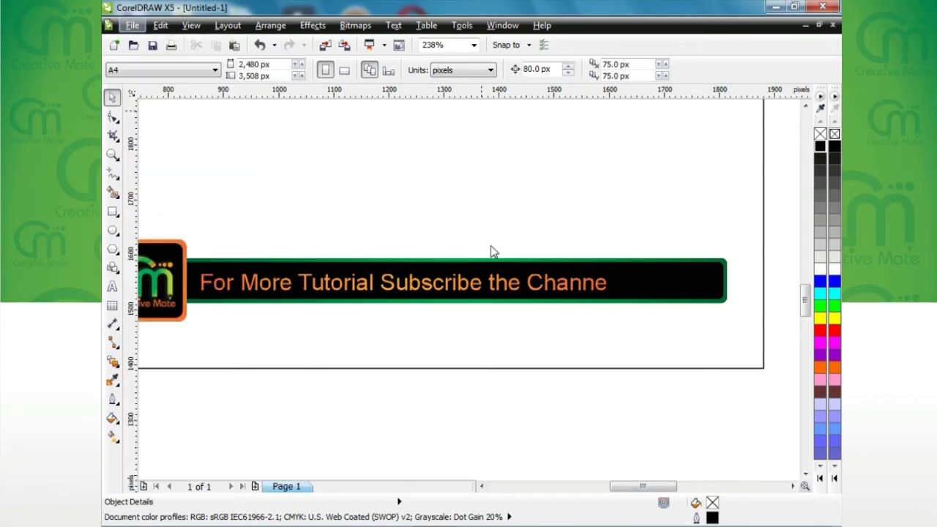
{"action": "left_click", "coordinate": [287, 202]}
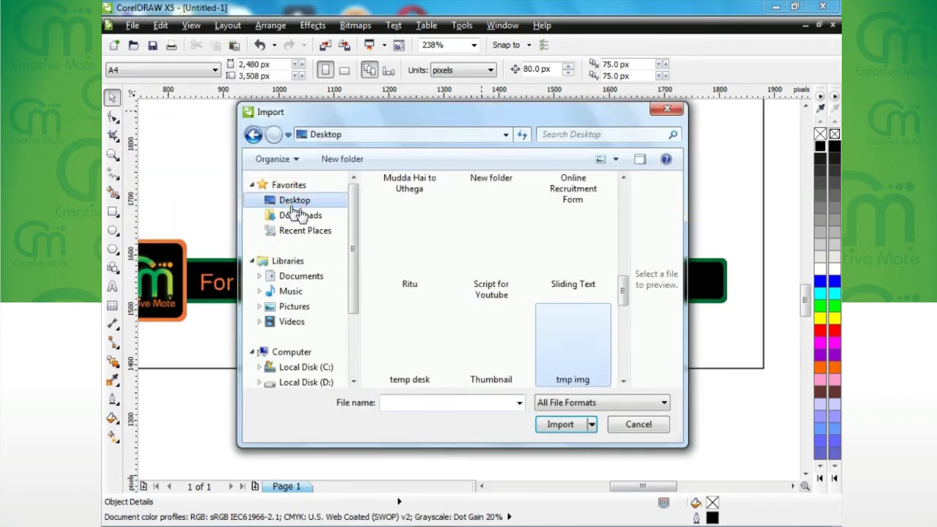
{"action": "double_click", "coordinate": [578, 256]}
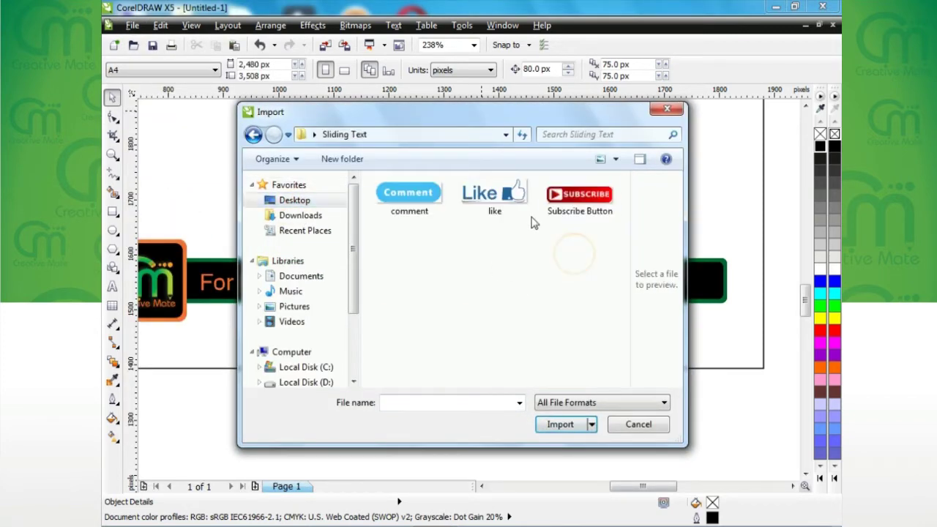
{"action": "left_click", "coordinate": [579, 197]}
{"action": "left_click", "coordinate": [569, 452]}
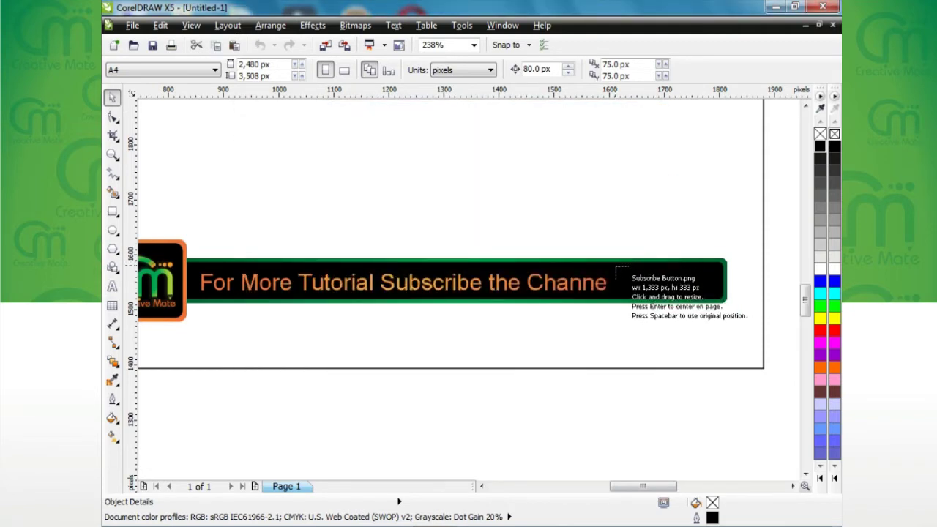
Step: Size the Subscribe Button to 179 x 45 px at the banner's right end
{"action": "mouse_move", "coordinate": [613, 266]}
{"action": "left_mouse_down"}
{"action": "mouse_move", "coordinate": [727, 295]}
{"action": "mouse_move", "coordinate": [720, 300]}
{"action": "left_mouse_up"}
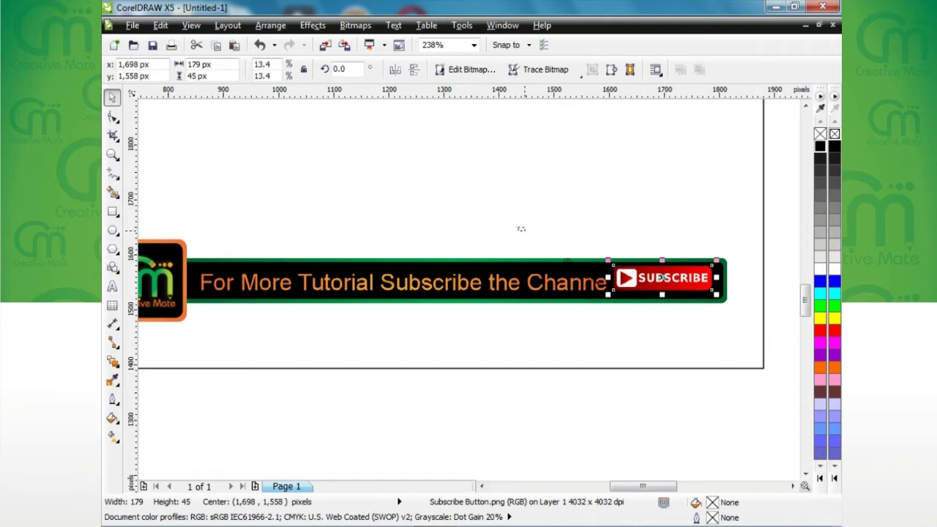
{"action": "scroll", "coordinate": [579, 275], "scroll_direction": "up", "scroll_amount": 3}
{"action": "left_click_drag", "start_coordinate": [578, 276], "coordinate": [590, 267]}
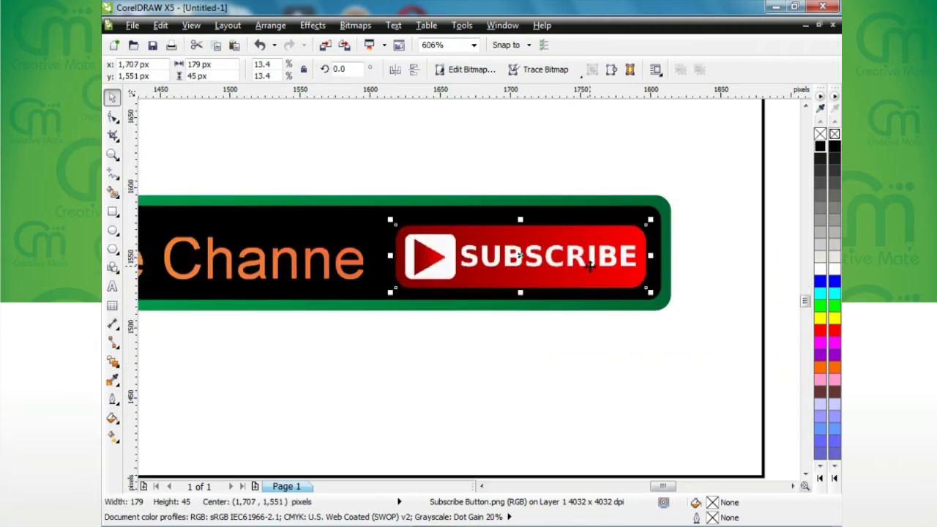
{"action": "scroll", "coordinate": [612, 325], "scroll_direction": "down", "scroll_amount": 5}
{"action": "left_click_drag", "start_coordinate": [360, 324], "coordinate": [717, 397]}
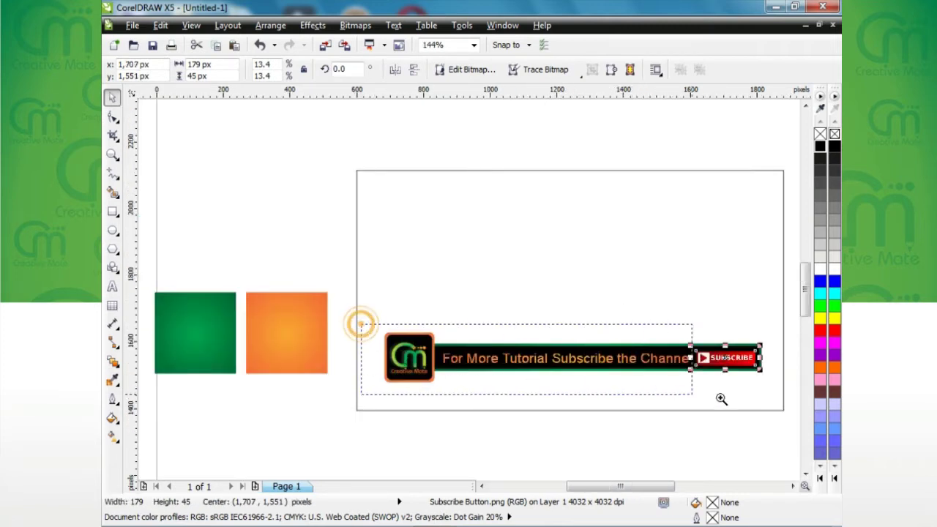
Step: Change the whole banner text to the Bazooka font
{"action": "left_click", "coordinate": [112, 286]}
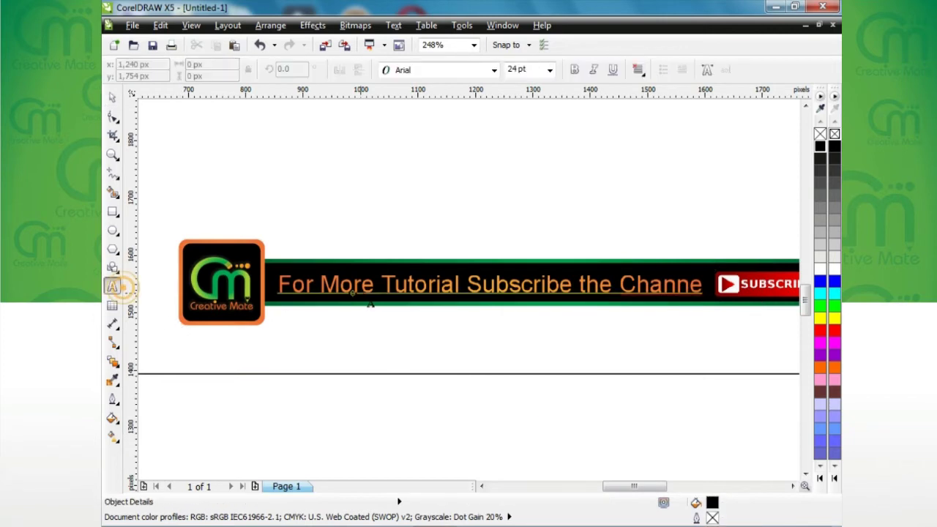
{"action": "left_click", "coordinate": [356, 286]}
{"action": "key", "text": "ctrl+a"}
{"action": "left_click", "coordinate": [459, 71]}
{"action": "key", "text": "Down"}
{"action": "key", "text": "Down"}
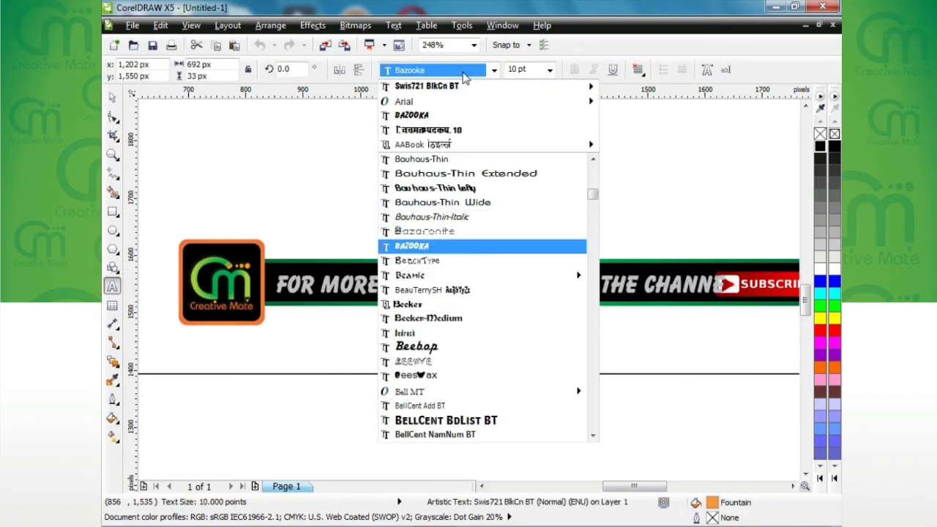
{"action": "key", "text": "Return"}
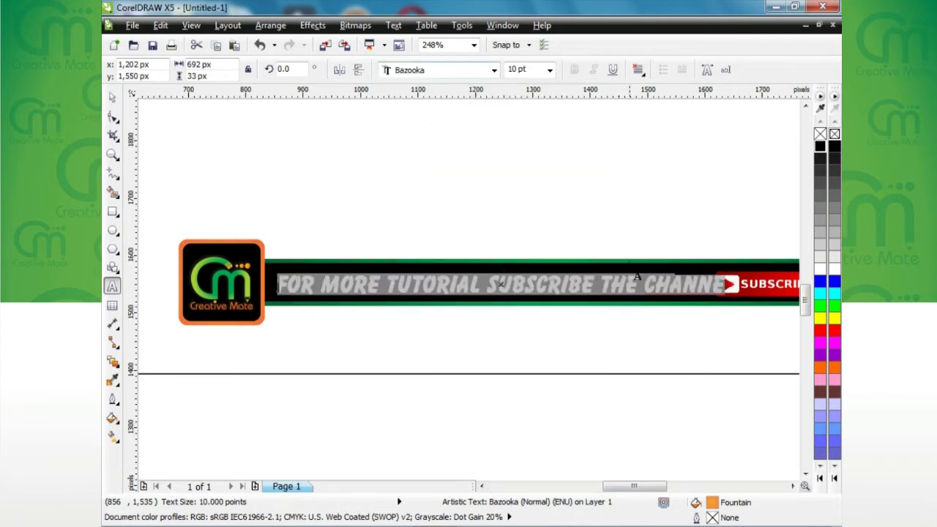
Step: Make the word SUBSCRIBE 14 pt and white
{"action": "left_click_drag", "start_coordinate": [562, 285], "coordinate": [488, 286]}
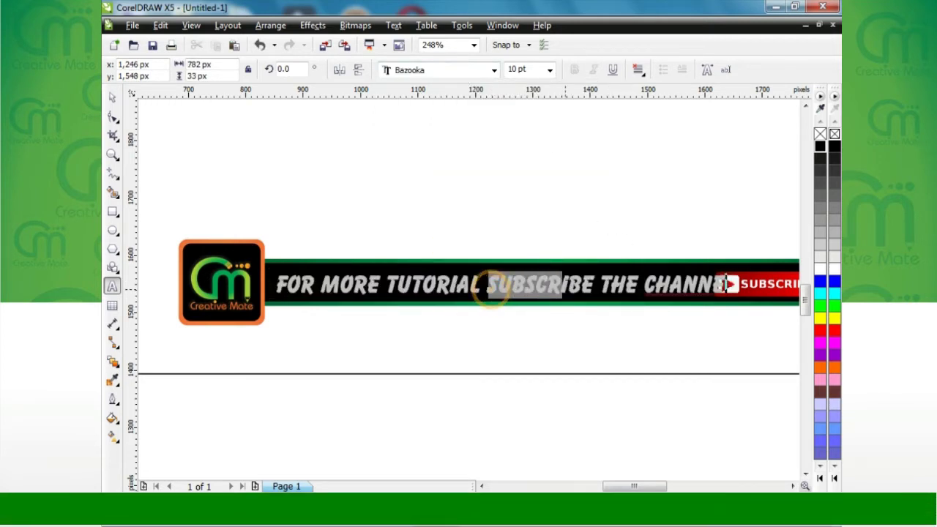
{"action": "double_click", "coordinate": [489, 286]}
{"action": "left_click", "coordinate": [528, 69]}
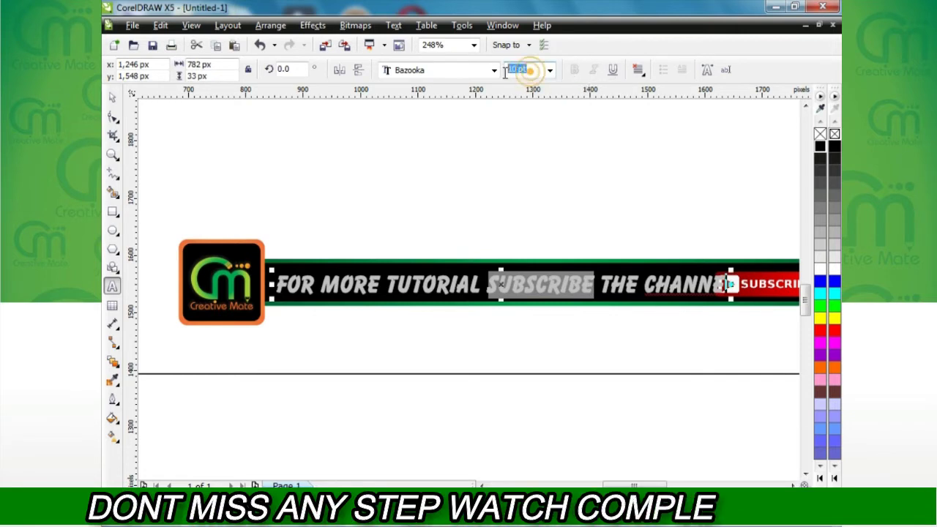
{"action": "type", "text": "16"}
{"action": "key", "text": "Return"}
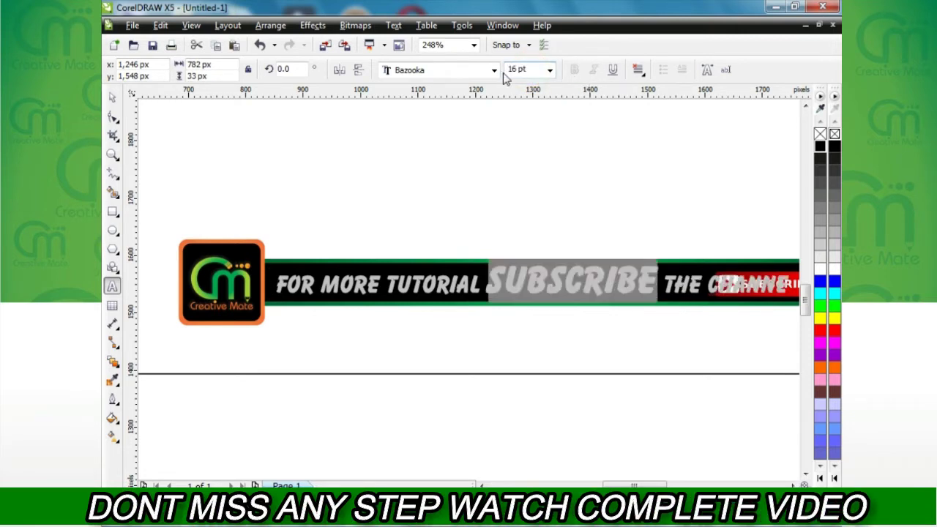
{"action": "left_click", "coordinate": [529, 69]}
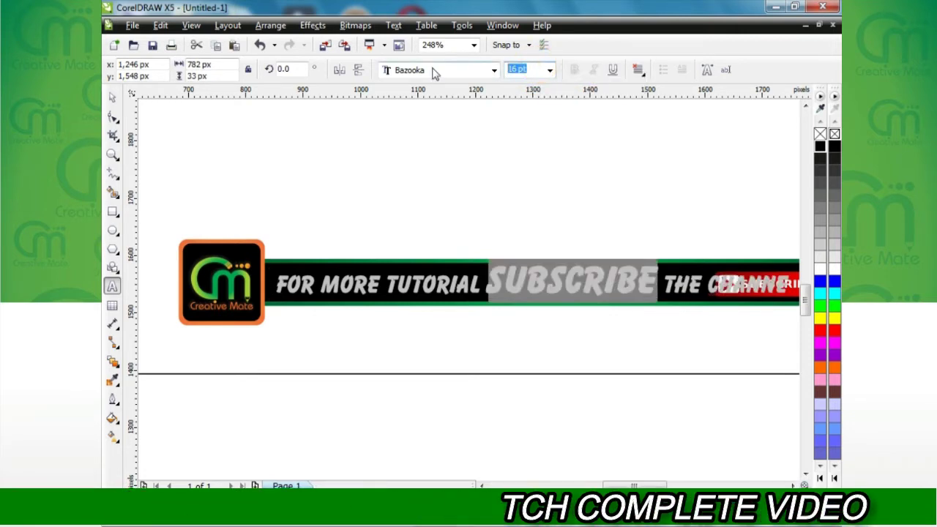
{"action": "type", "text": "14"}
{"action": "key", "text": "Return"}
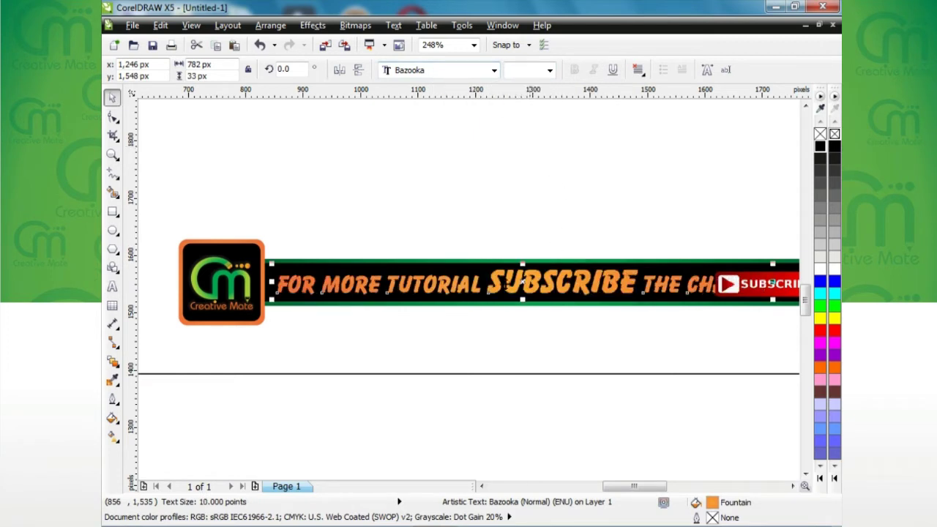
{"action": "left_click_drag", "start_coordinate": [491, 284], "coordinate": [637, 284]}
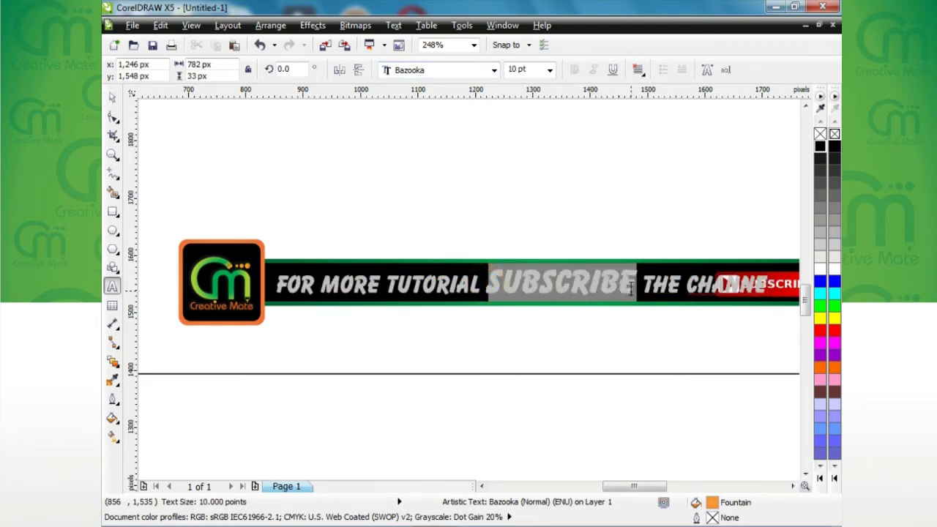
{"action": "left_click", "coordinate": [823, 273]}
{"action": "key", "text": "ctrl+space"}
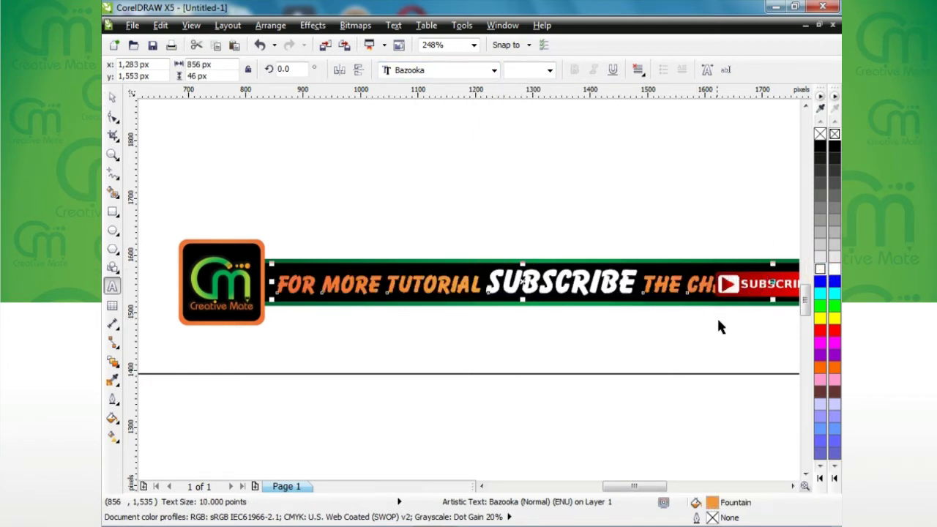
Step: Scale the text to about 8.718 pt so it fits between logo and button, nudged upward
{"action": "mouse_move", "coordinate": [773, 263]}
{"action": "left_mouse_down"}
{"action": "mouse_move", "coordinate": [652, 270]}
{"action": "mouse_move", "coordinate": [712, 350]}
{"action": "left_mouse_up"}
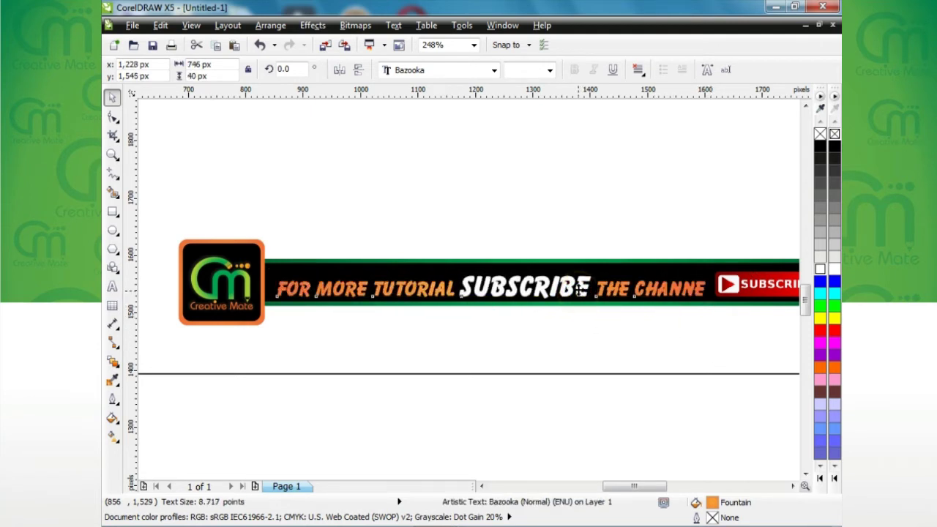
{"action": "left_click_drag", "start_coordinate": [579, 293], "coordinate": [578, 288]}
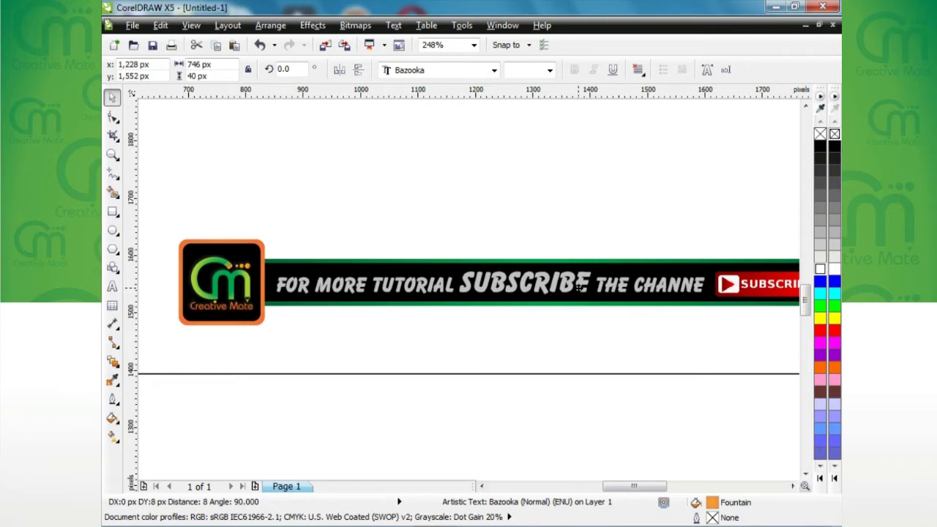
{"action": "left_click", "coordinate": [638, 417]}
{"action": "scroll", "coordinate": [651, 415], "scroll_direction": "down", "scroll_amount": 3}
{"action": "scroll", "coordinate": [579, 388], "scroll_direction": "up", "scroll_amount": 3}
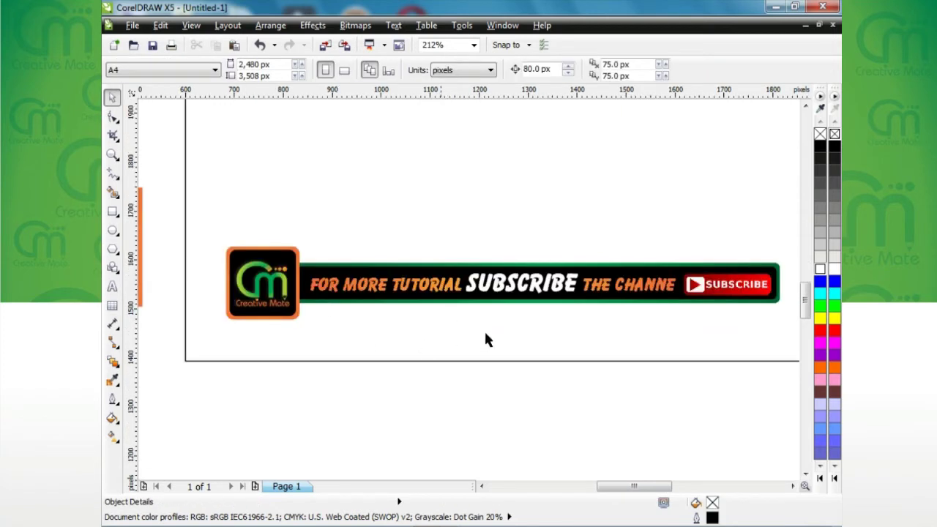
{"action": "scroll", "coordinate": [572, 308], "scroll_direction": "down", "scroll_amount": 4}
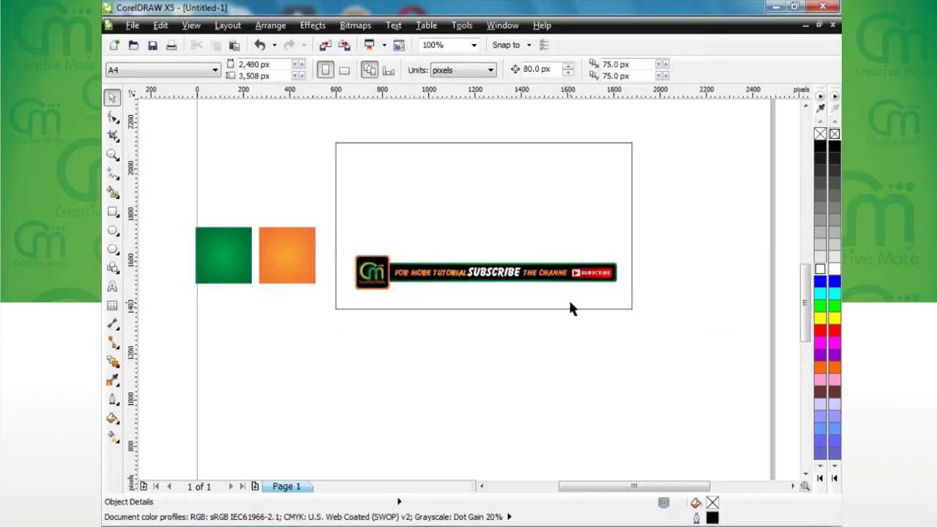
Step: Duplicate the whole subscribe banner beside the original
{"action": "left_click_drag", "start_coordinate": [719, 377], "coordinate": [356, 226]}
{"action": "mouse_move", "coordinate": [489, 276]}
{"action": "left_mouse_down"}
{"action": "mouse_move", "coordinate": [489, 217]}
{"action": "mouse_move", "coordinate": [492, 264]}
{"action": "left_mouse_up"}
{"action": "scroll", "coordinate": [531, 338], "scroll_direction": "up", "scroll_amount": 4}
Step: Change the copy's text to 'For any query to COMMENT now'
{"action": "key", "text": "F8"}
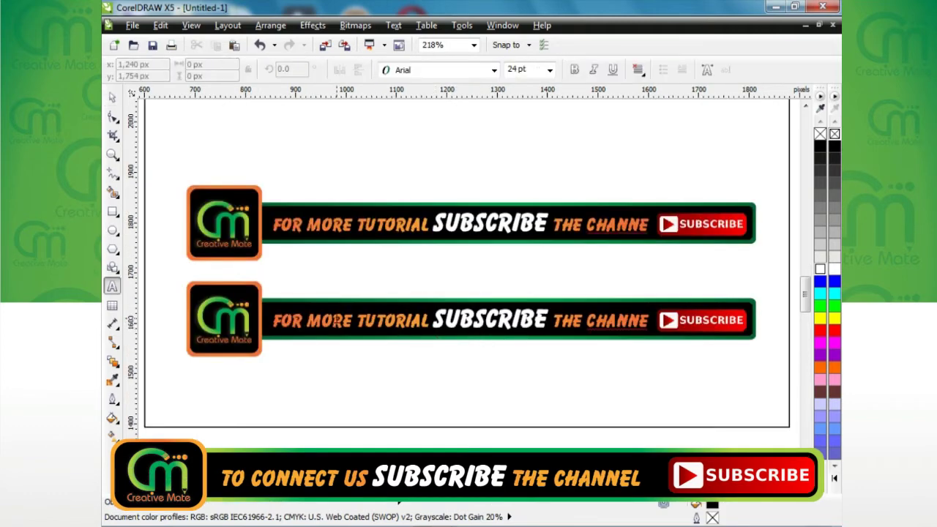
{"action": "left_click_drag", "start_coordinate": [306, 320], "coordinate": [431, 319]}
{"action": "type", "text": "any QUERY"}
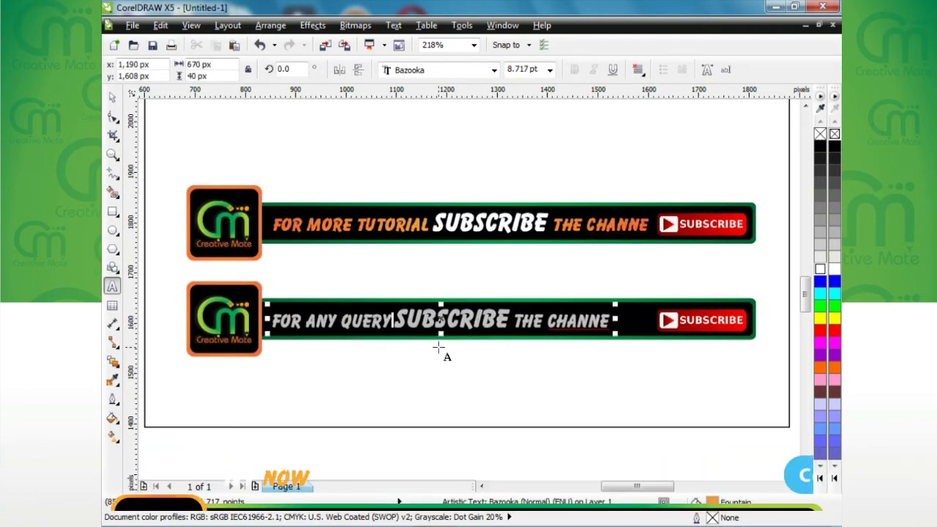
{"action": "type", "text": " TO"}
{"action": "key", "text": "Right"}
{"action": "key", "text": "ctrl+shift+Right"}
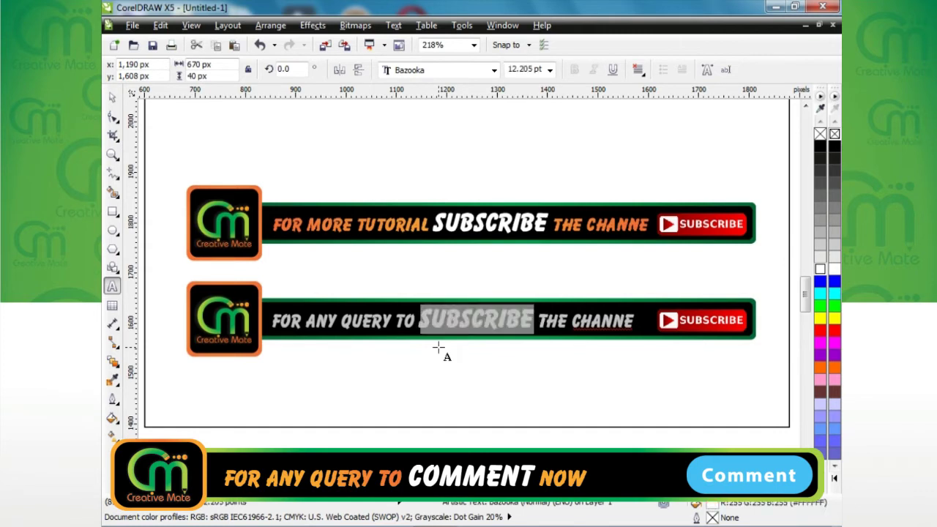
{"action": "type", "text": "COMMENT"}
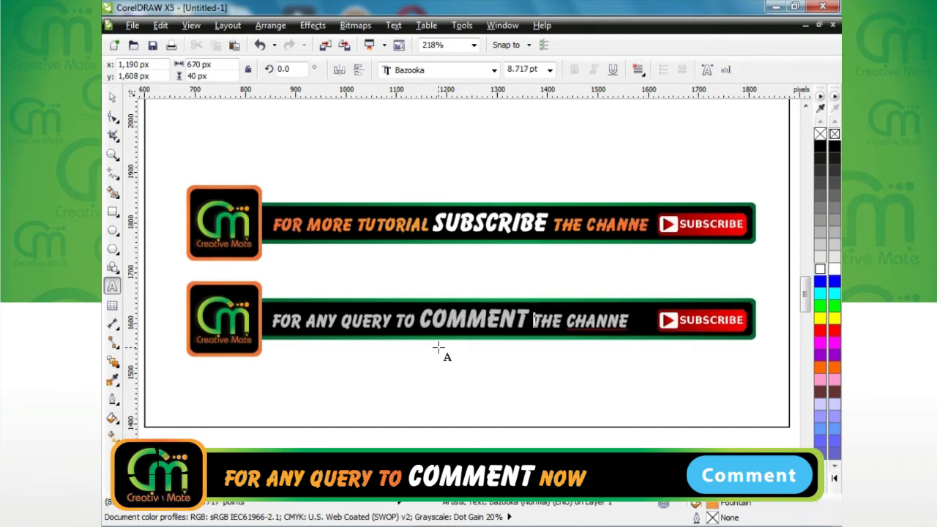
{"action": "key", "text": "shift+End"}
{"action": "type", "text": "now"}
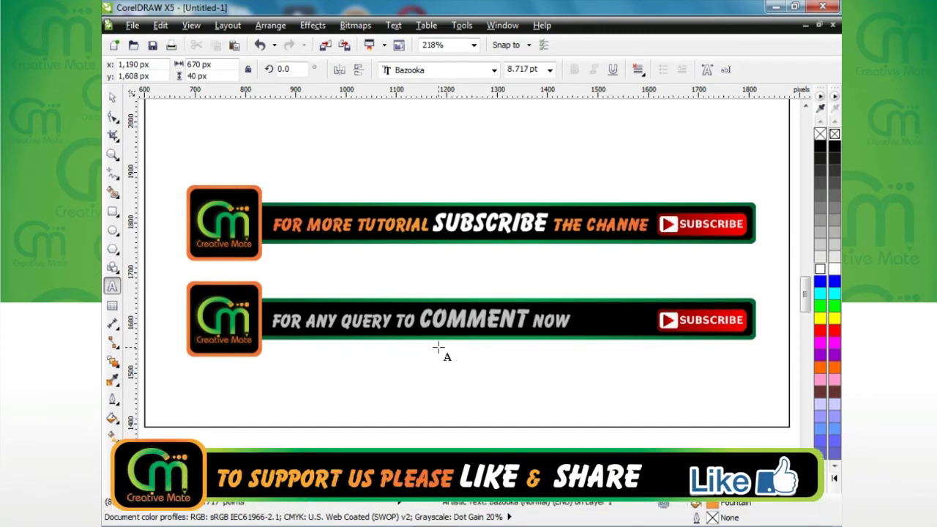
{"action": "key", "text": "ctrl+space"}
Step: Replace the Subscribe button with the imported comment image at the right end
{"action": "left_click", "coordinate": [681, 320]}
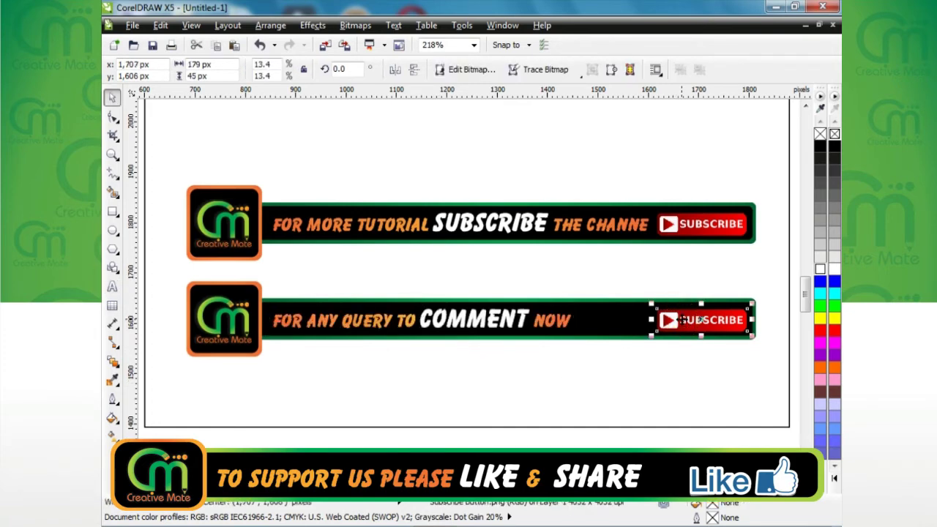
{"action": "key", "text": "Delete"}
{"action": "key", "text": "ctrl+i"}
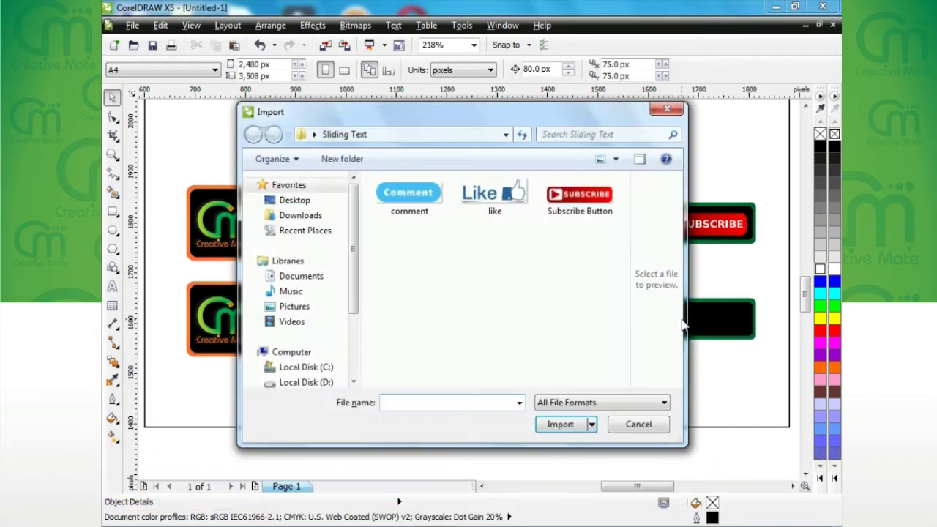
{"action": "left_click", "coordinate": [393, 198]}
{"action": "left_click", "coordinate": [561, 442]}
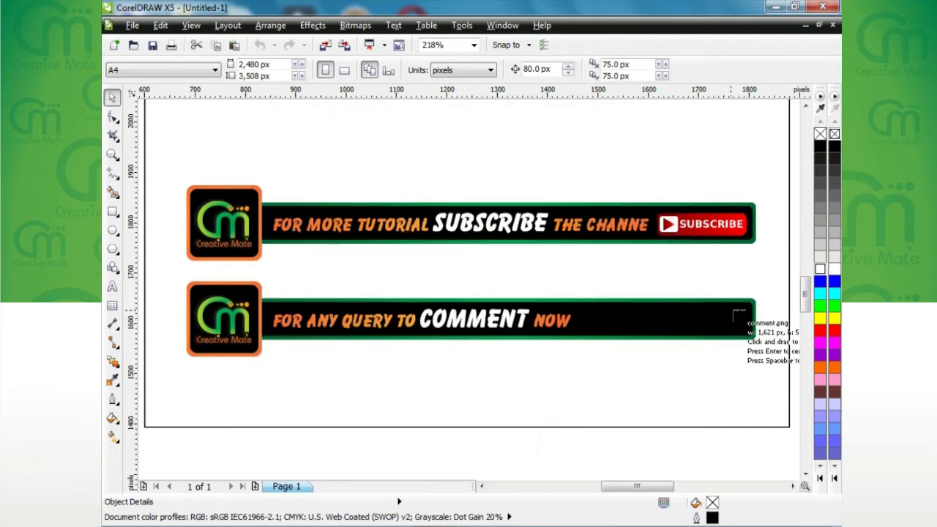
{"action": "left_click_drag", "start_coordinate": [733, 308], "coordinate": [651, 334]}
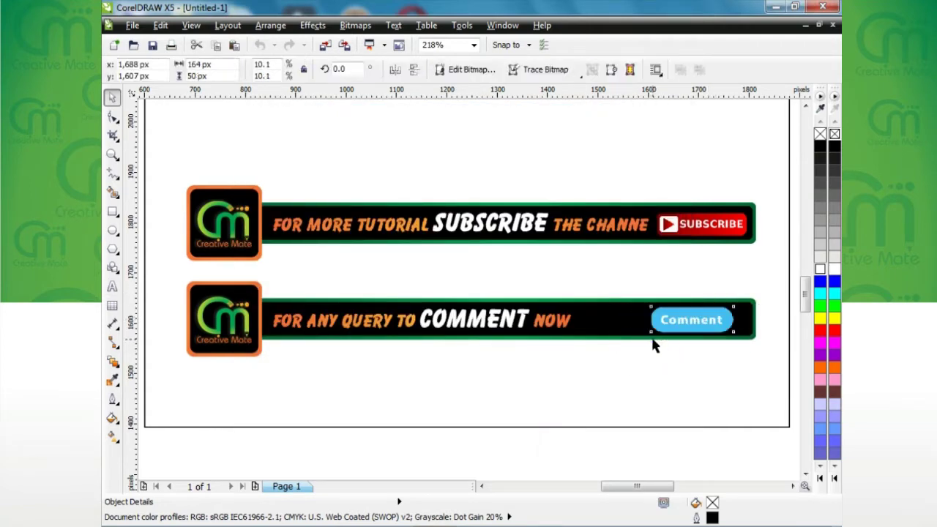
{"action": "left_click_drag", "start_coordinate": [720, 323], "coordinate": [730, 323]}
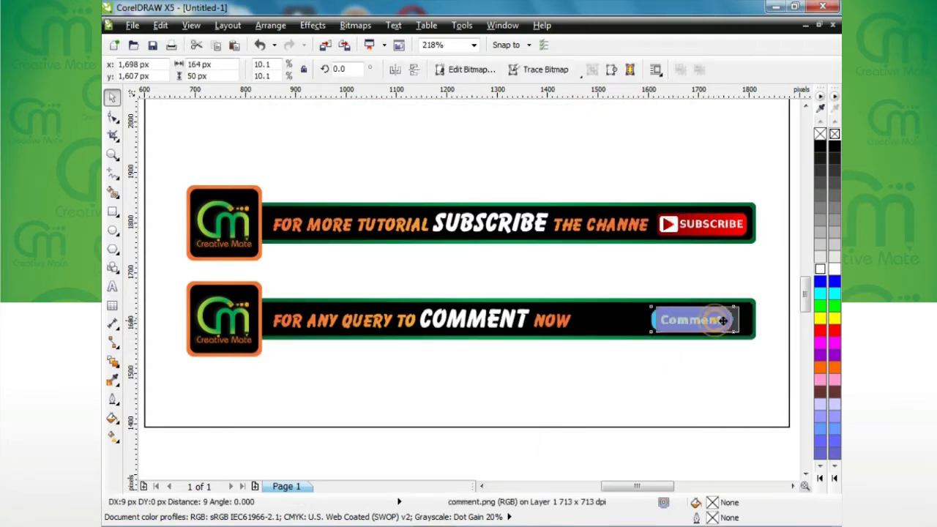
{"action": "left_click", "coordinate": [717, 448]}
{"action": "scroll", "coordinate": [612, 275], "scroll_direction": "down", "scroll_amount": 3}
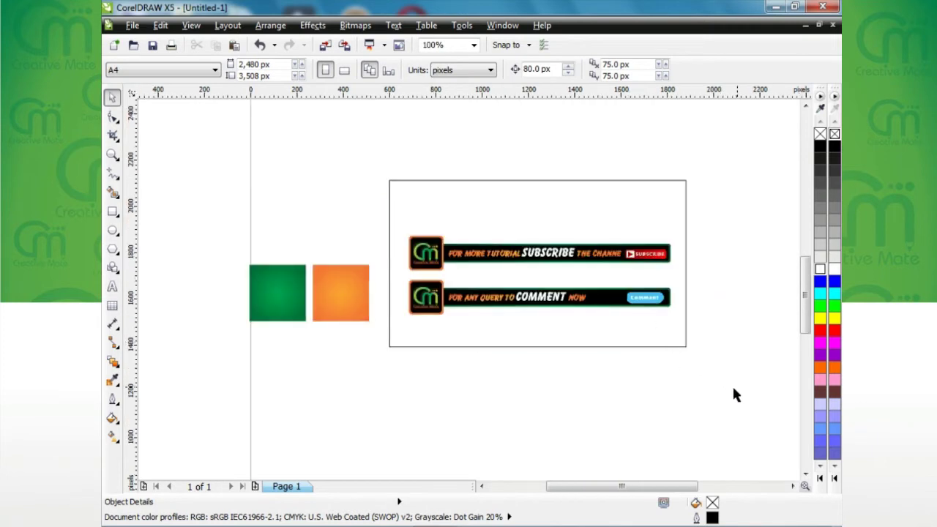
{"action": "left_click_drag", "start_coordinate": [684, 388], "coordinate": [373, 268]}
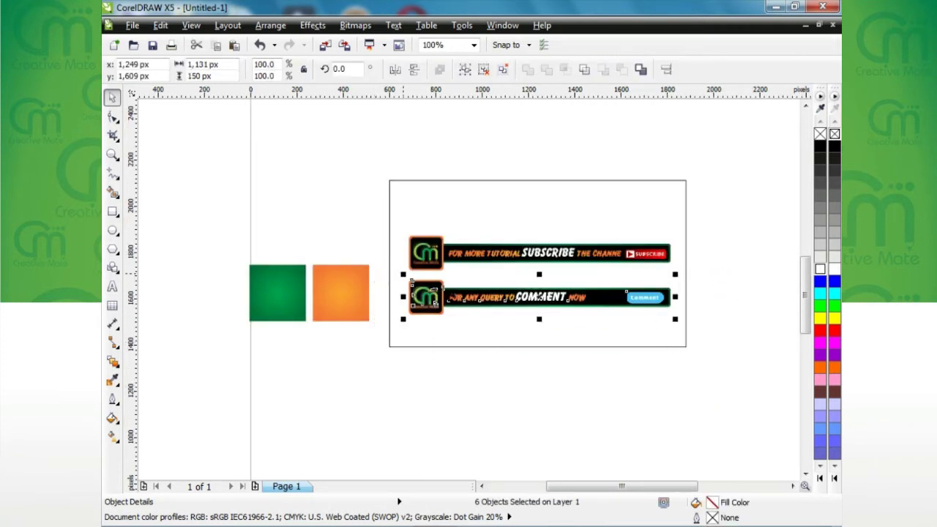
Step: Copy the comment banner below and retype it as 'TO SUPPORT US LIKE & SHARE PLEASE'
{"action": "left_click_drag", "start_coordinate": [485, 298], "coordinate": [486, 337]}
{"action": "scroll", "coordinate": [498, 410], "scroll_direction": "up", "scroll_amount": 3}
{"action": "left_click_drag", "start_coordinate": [270, 298], "coordinate": [428, 298]}
{"action": "type", "text": "T"}
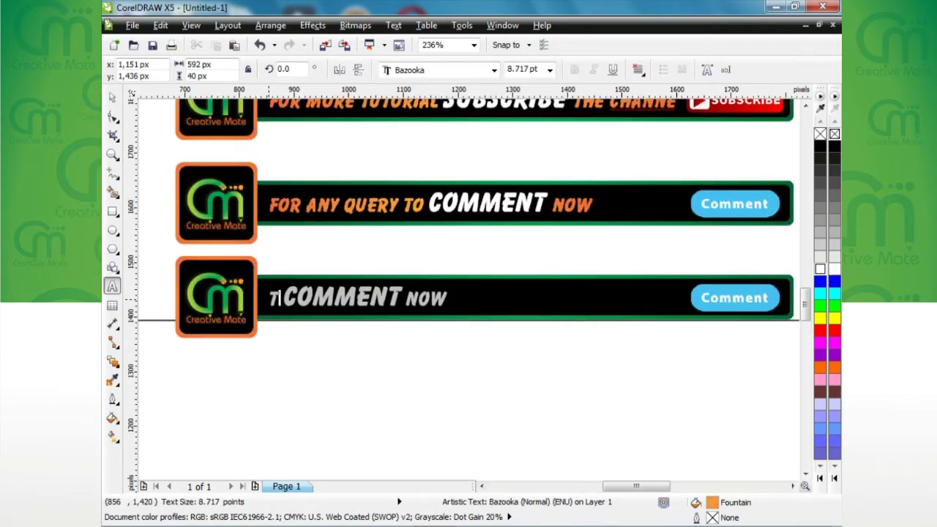
{"action": "type", "text": "O SUPPO"}
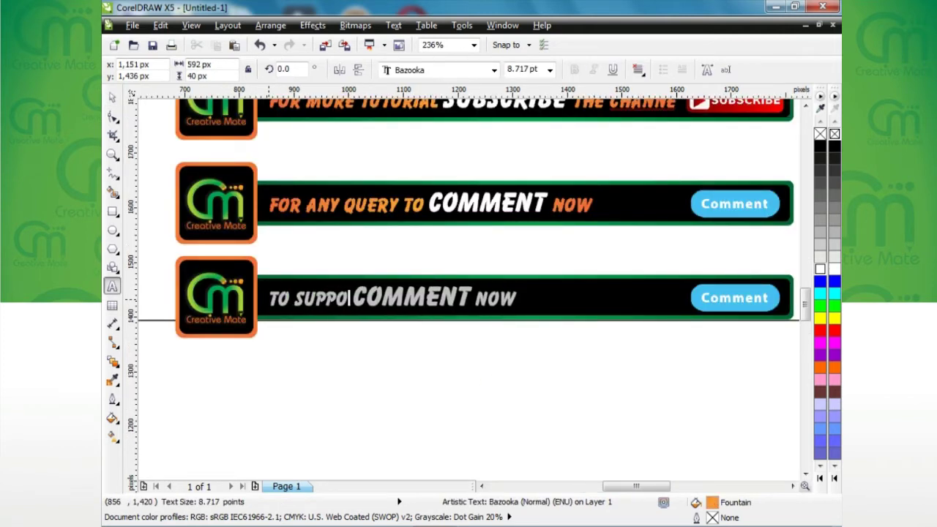
{"action": "type", "text": "RT US"}
{"action": "double_click", "coordinate": [458, 297]}
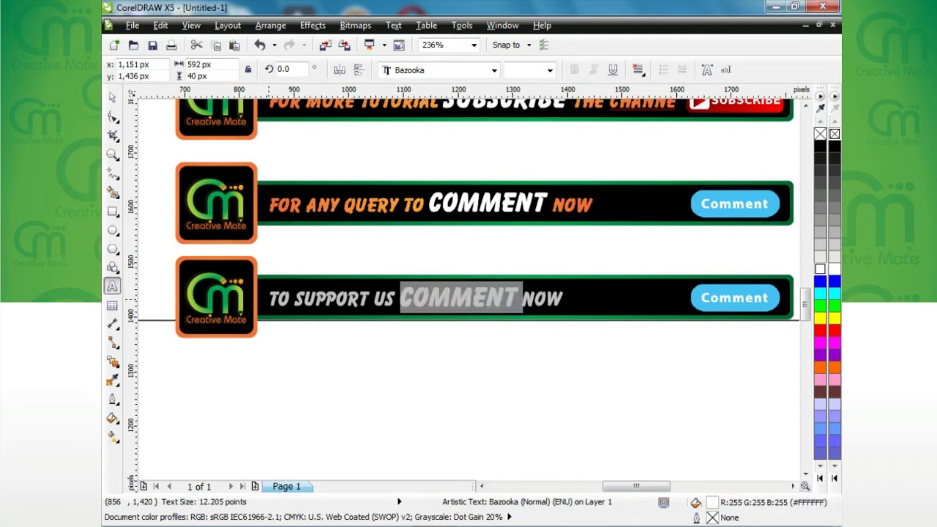
{"action": "type", "text": "LIKE "}
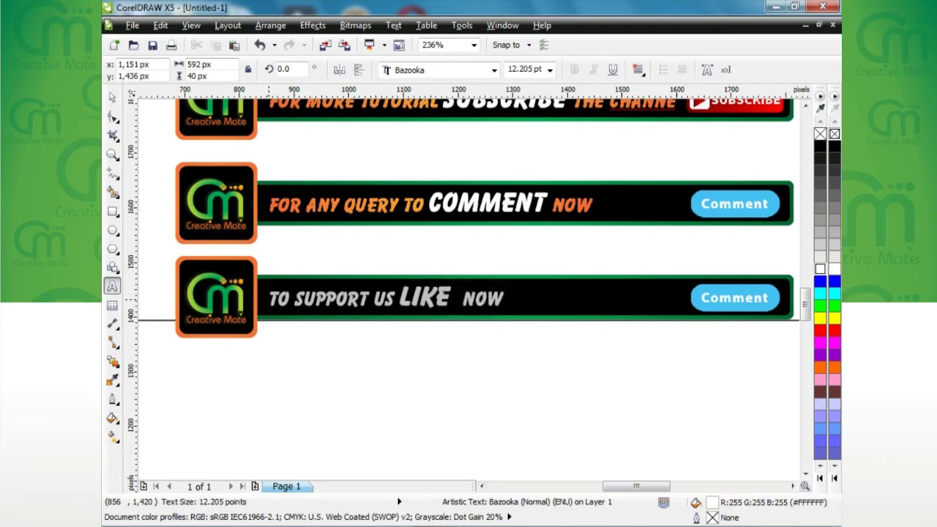
{"action": "type", "text": "& SHARE"}
{"action": "key", "text": "shift+End"}
{"action": "type", "text": "PLEA"}
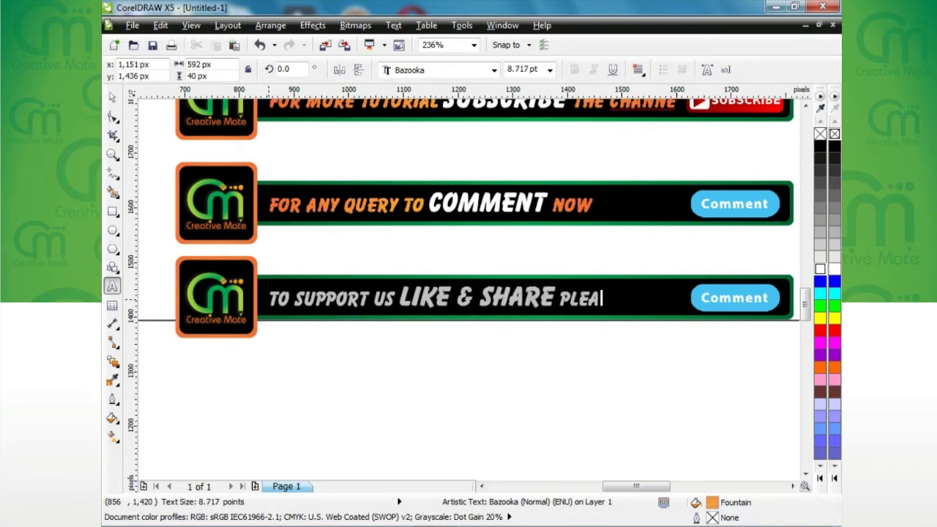
{"action": "type", "text": "SE"}
{"action": "key", "text": "Escape"}
Step: Swap the Comment button for the imported like image, slightly enlarged at the right end
{"action": "left_click_drag", "start_coordinate": [732, 396], "coordinate": [566, 258]}
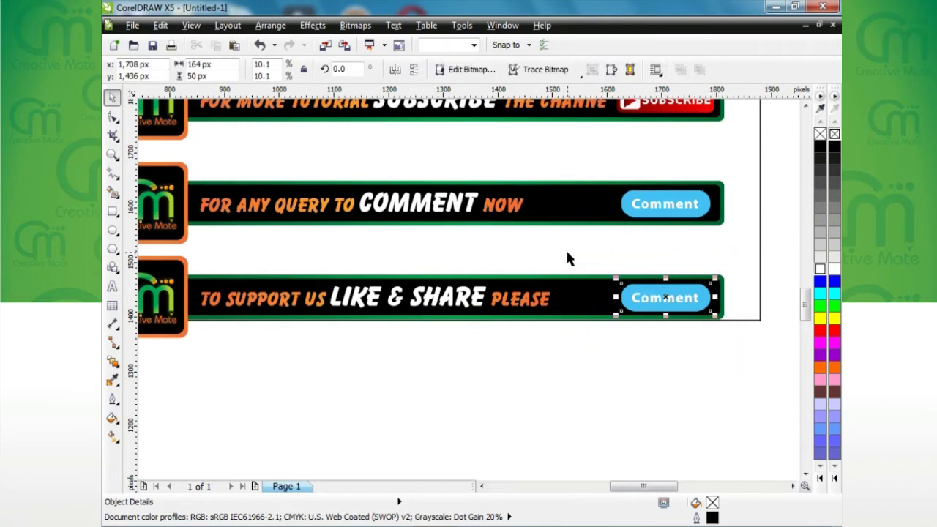
{"action": "key", "text": "Delete"}
{"action": "key", "text": "ctrl+i"}
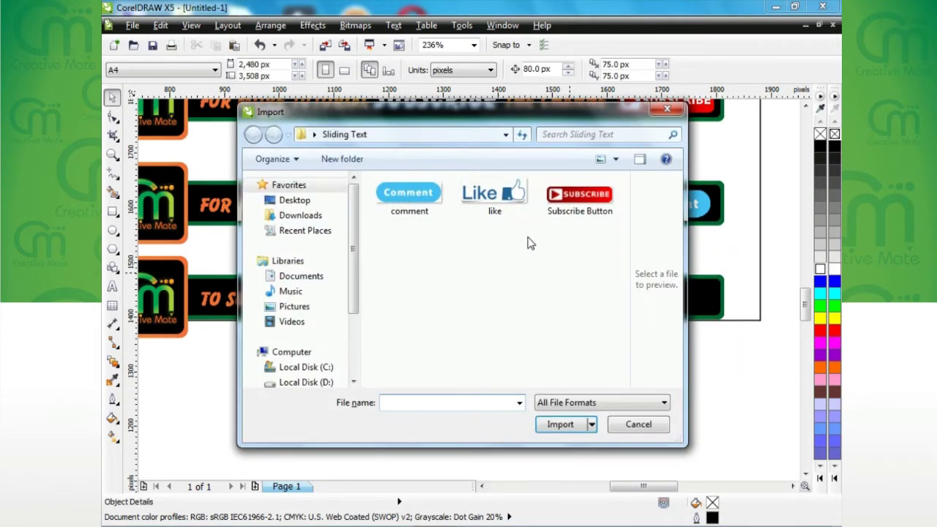
{"action": "left_click", "coordinate": [494, 192]}
{"action": "left_click", "coordinate": [567, 456]}
{"action": "left_click_drag", "start_coordinate": [714, 302], "coordinate": [628, 282]}
{"action": "scroll", "coordinate": [630, 286], "scroll_direction": "up", "scroll_amount": 4}
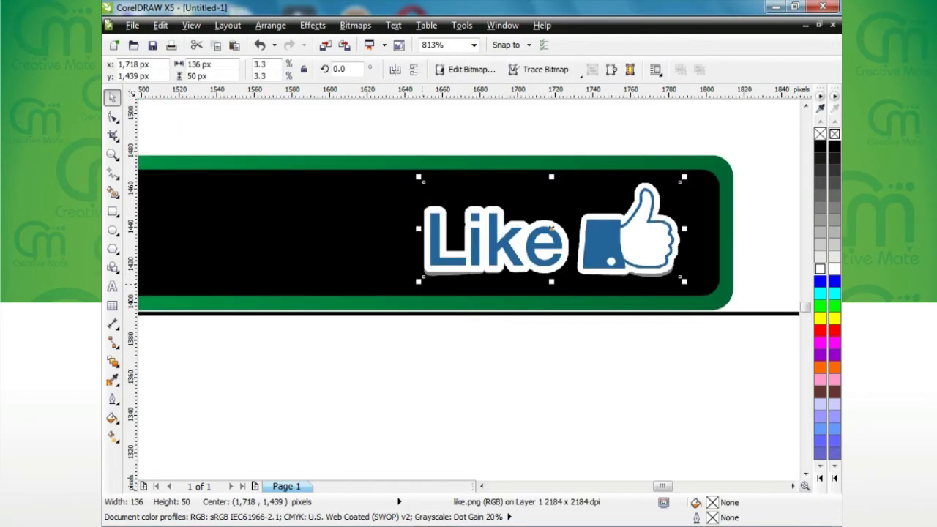
{"action": "left_click_drag", "start_coordinate": [418, 278], "coordinate": [405, 282]}
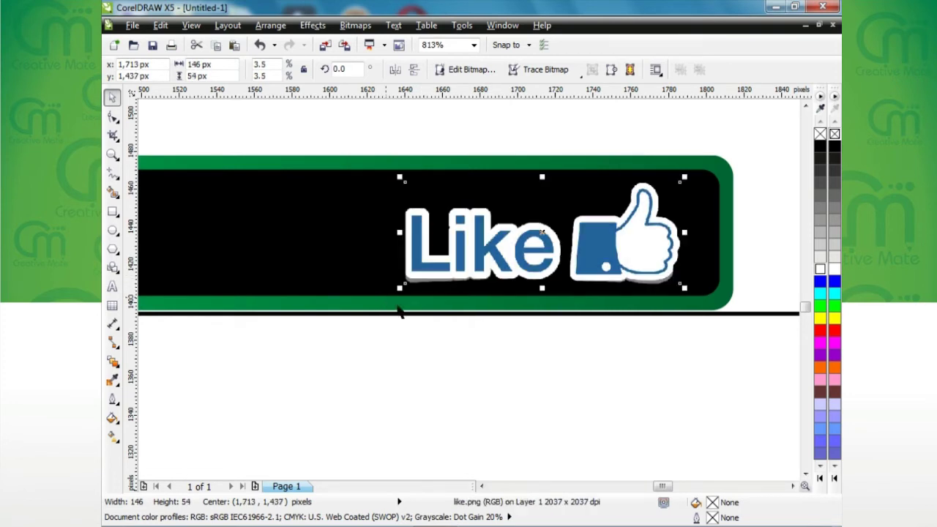
{"action": "left_click", "coordinate": [558, 378]}
{"action": "scroll", "coordinate": [619, 307], "scroll_direction": "down", "scroll_amount": 5}
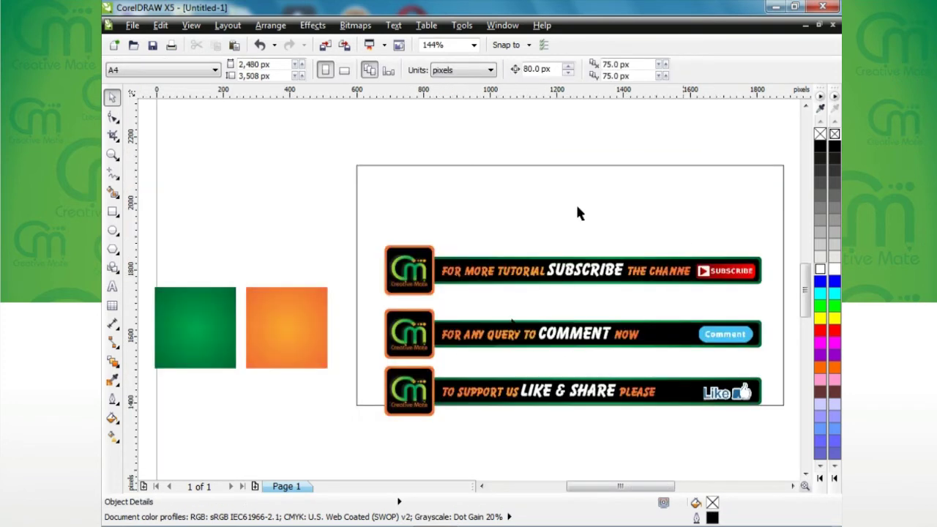
{"action": "left_click", "coordinate": [562, 167]}
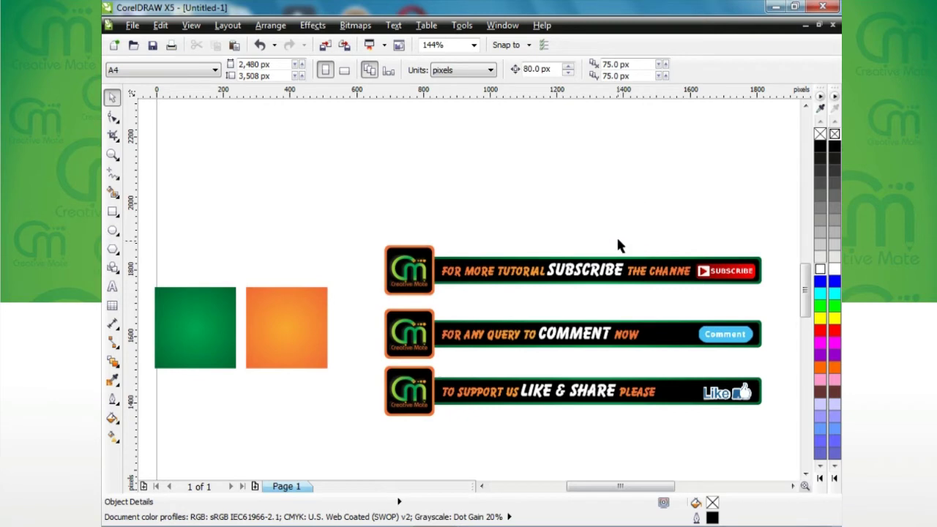
Step: Remove the logo, text and Subscribe button from the top banner
{"action": "left_click", "coordinate": [430, 293]}
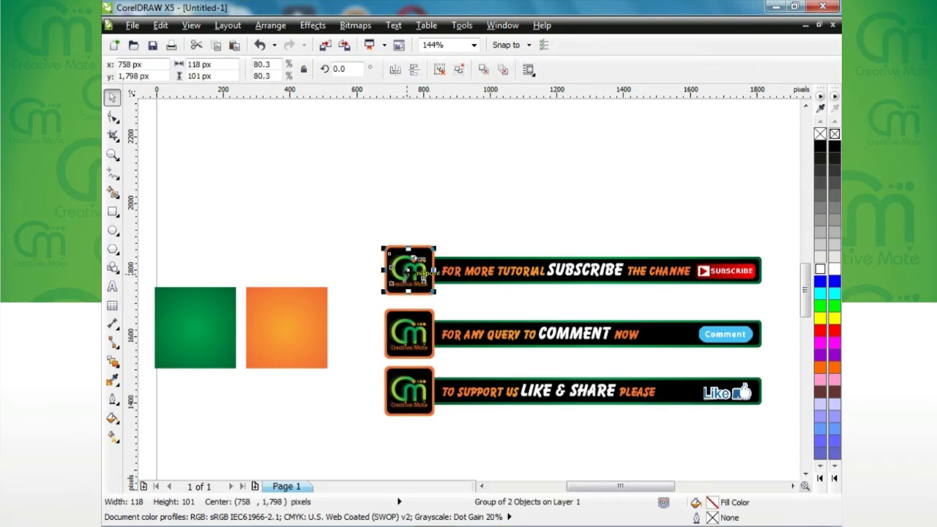
{"action": "left_click_drag", "start_coordinate": [410, 271], "coordinate": [409, 192]}
{"action": "left_click_drag", "start_coordinate": [586, 270], "coordinate": [585, 194]}
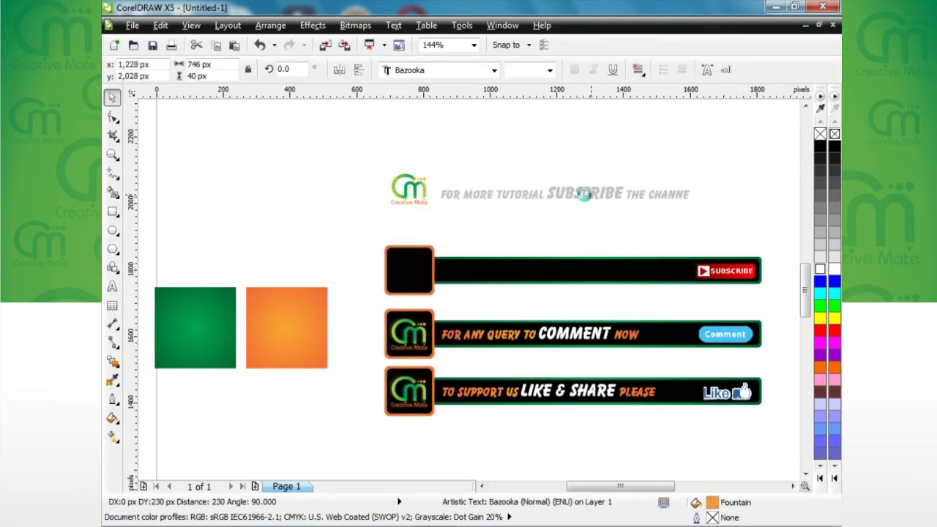
{"action": "left_click_drag", "start_coordinate": [725, 271], "coordinate": [728, 195]}
{"action": "left_click_drag", "start_coordinate": [335, 130], "coordinate": [781, 241]}
{"action": "key", "text": "Delete"}
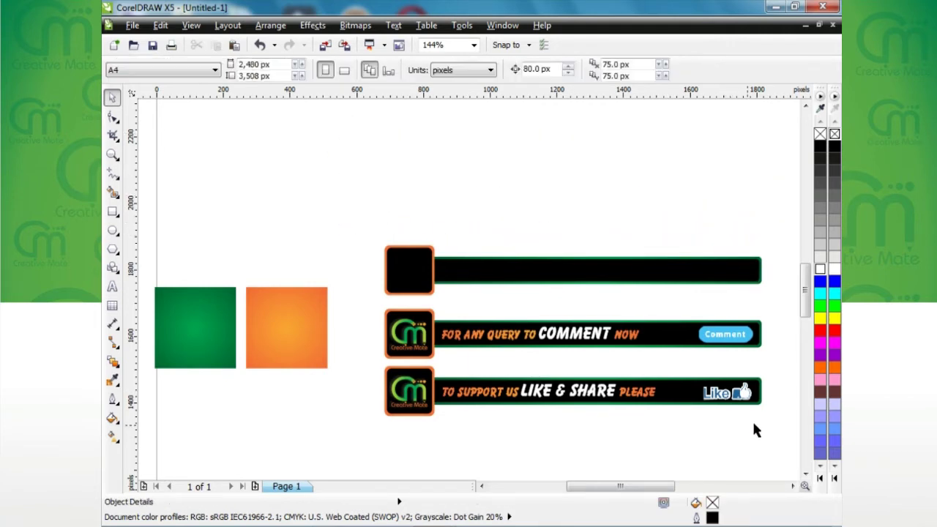
Step: Delete the comment and like banners and the green and orange squares
{"action": "left_click_drag", "start_coordinate": [770, 439], "coordinate": [320, 299]}
{"action": "key", "text": "Delete"}
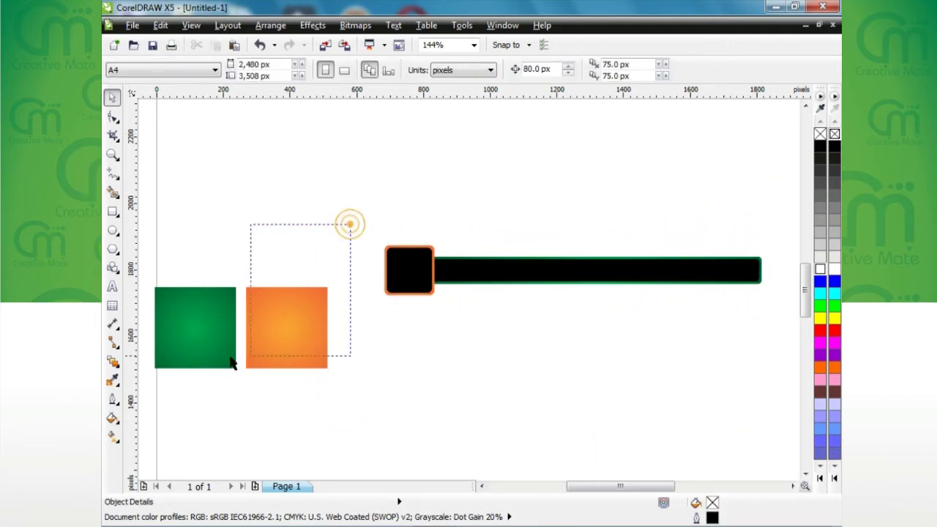
{"action": "left_click_drag", "start_coordinate": [232, 364], "coordinate": [151, 373]}
{"action": "key", "text": "Delete"}
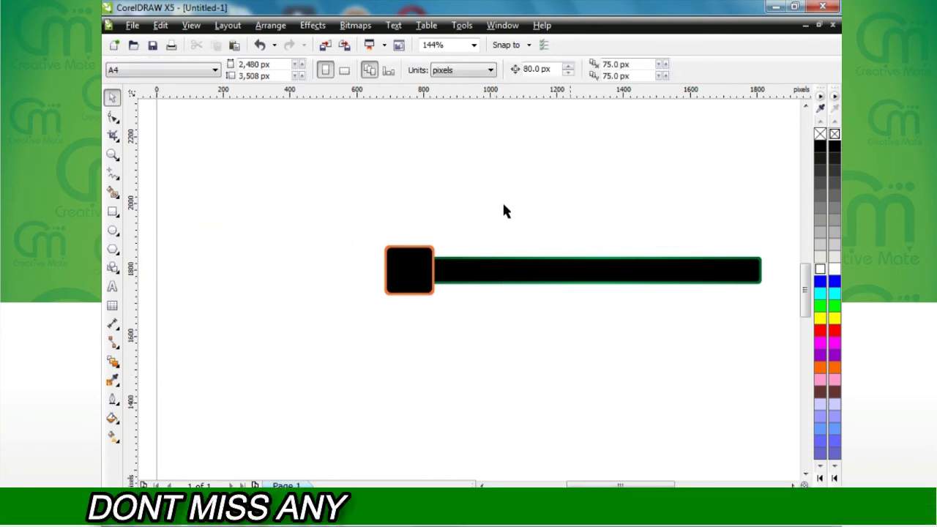
Step: Set up a PNG export into the Sliding Text folder with a 'comment'-based file name
{"action": "left_click", "coordinate": [129, 25]}
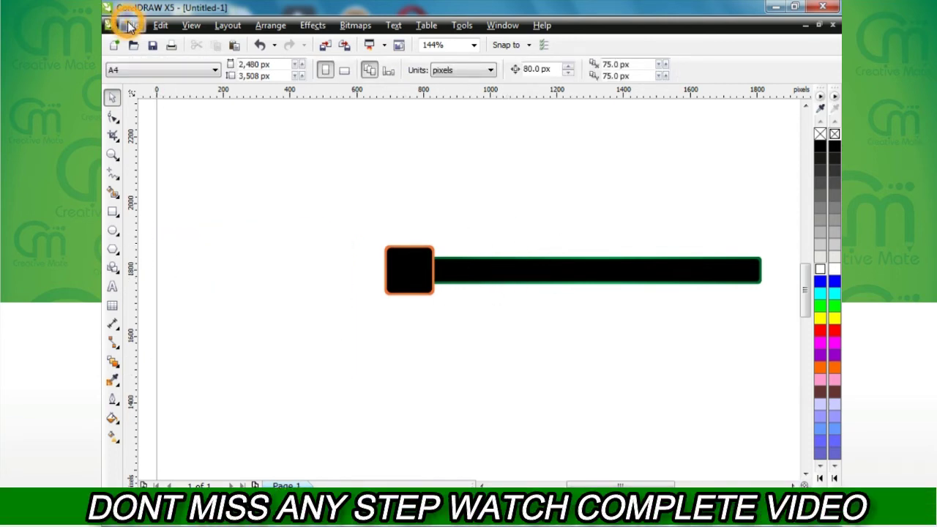
{"action": "left_click", "coordinate": [131, 25]}
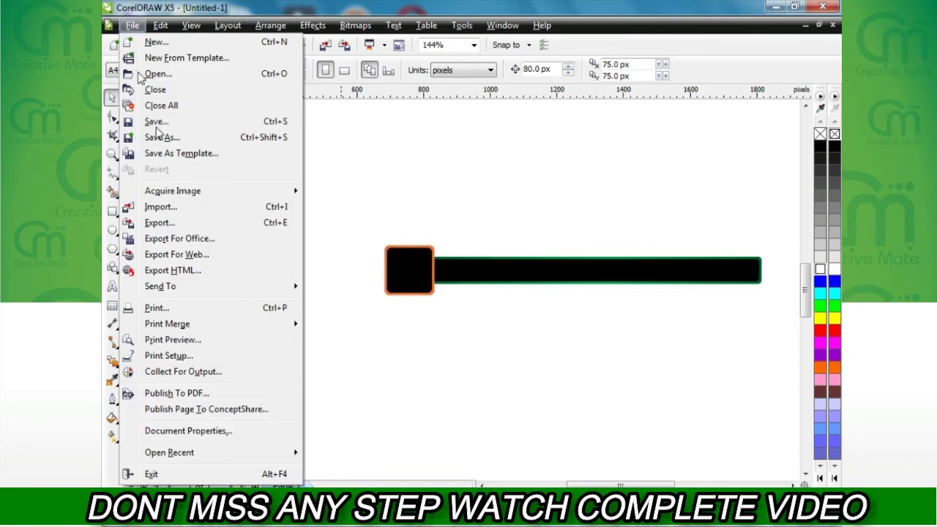
{"action": "left_click", "coordinate": [186, 222]}
{"action": "left_click_drag", "start_coordinate": [678, 249], "coordinate": [677, 278]}
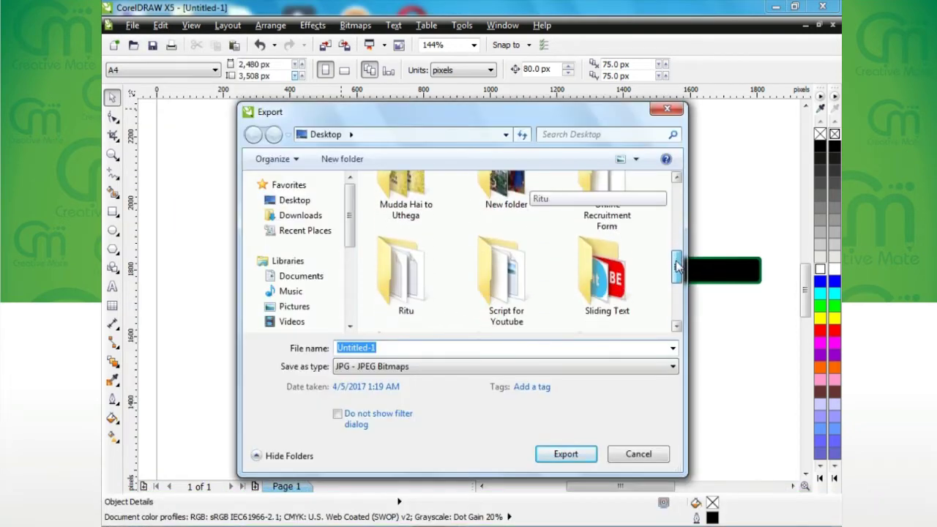
{"action": "double_click", "coordinate": [607, 253]}
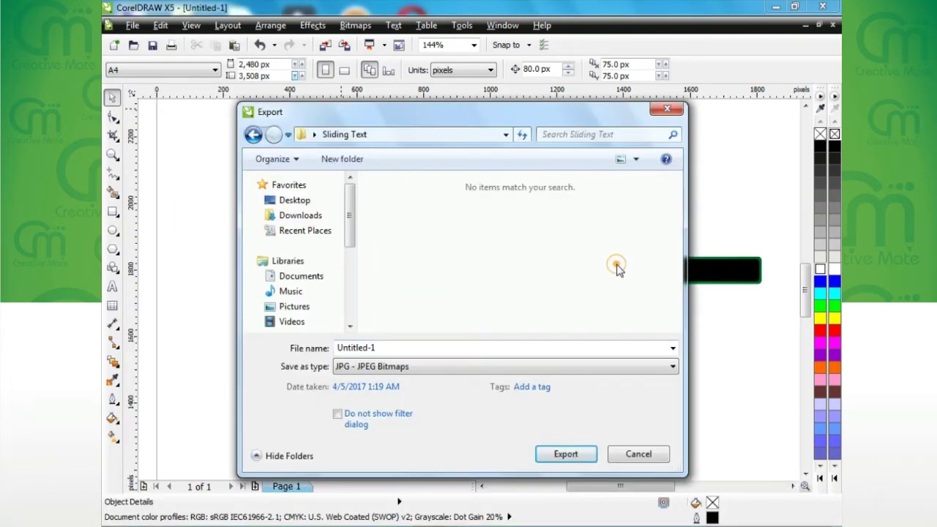
{"action": "left_click", "coordinate": [409, 350]}
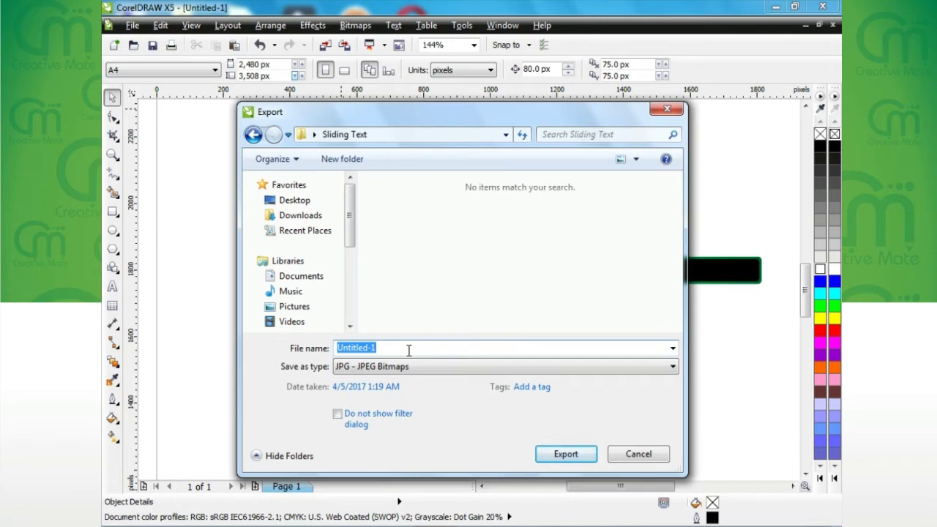
{"action": "type", "text": "co"}
{"action": "type", "text": "t"}
{"action": "left_click", "coordinate": [476, 366]}
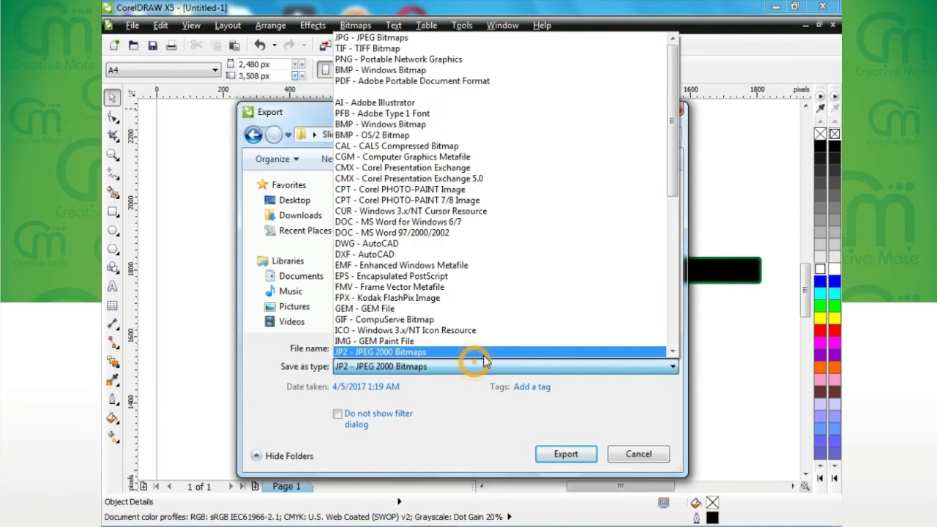
{"action": "key", "text": "p"}
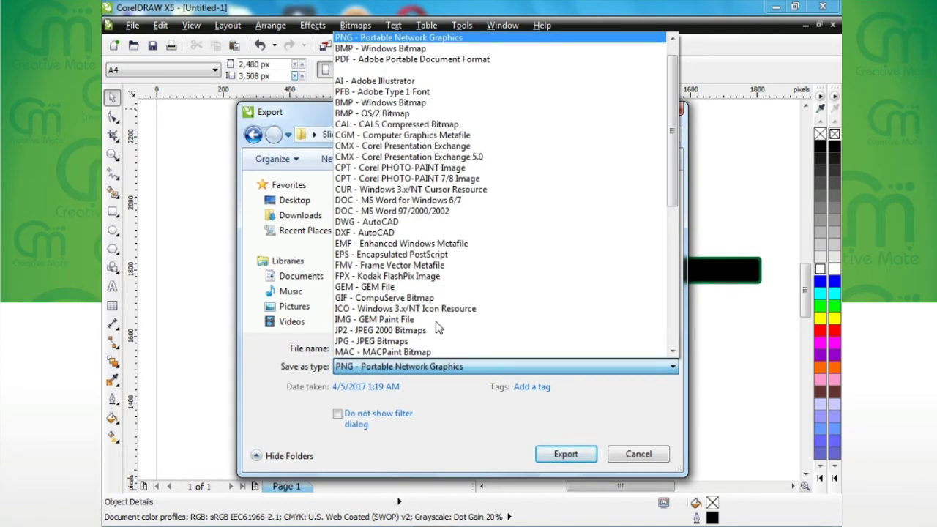
{"action": "left_click", "coordinate": [430, 38]}
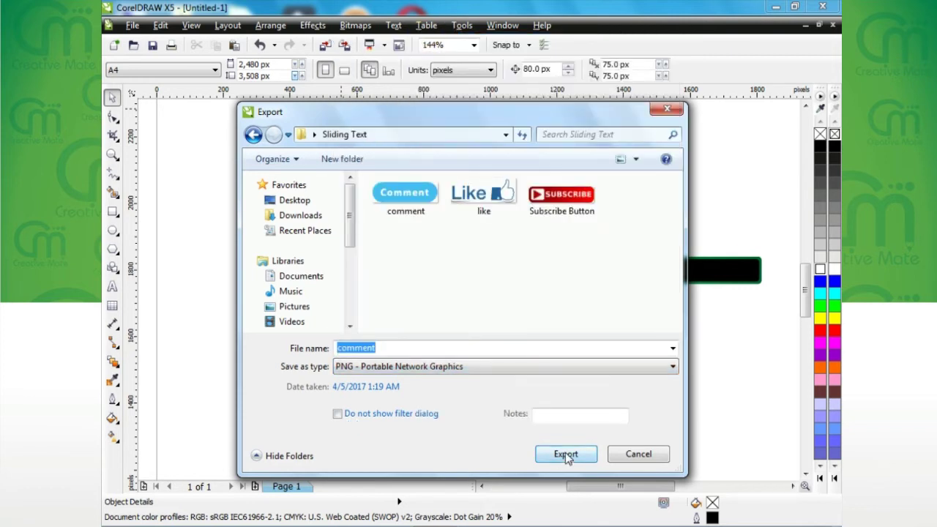
Step: Export the frame as a new PNG without overwriting the existing comment file
{"action": "left_click", "coordinate": [566, 454]}
{"action": "key", "text": "n"}
{"action": "left_click", "coordinate": [410, 348]}
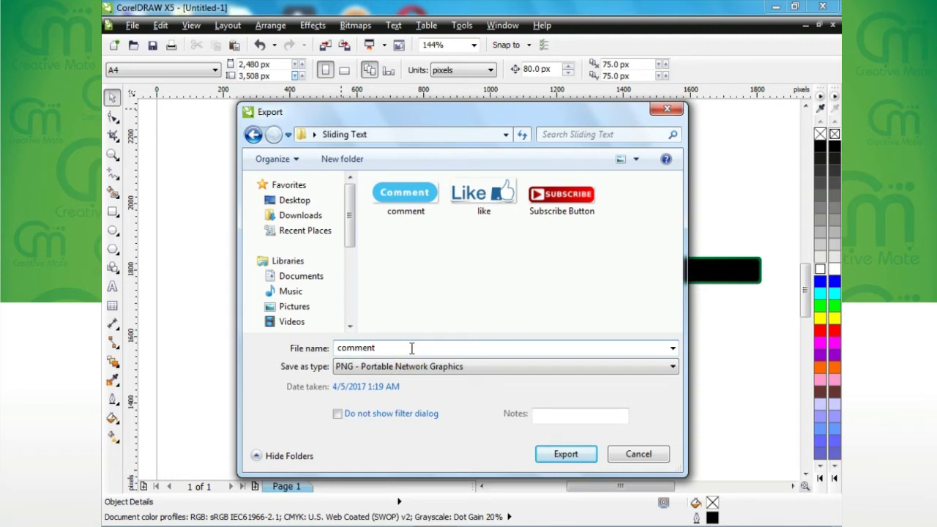
{"action": "type", "text": "1"}
{"action": "left_click", "coordinate": [566, 454]}
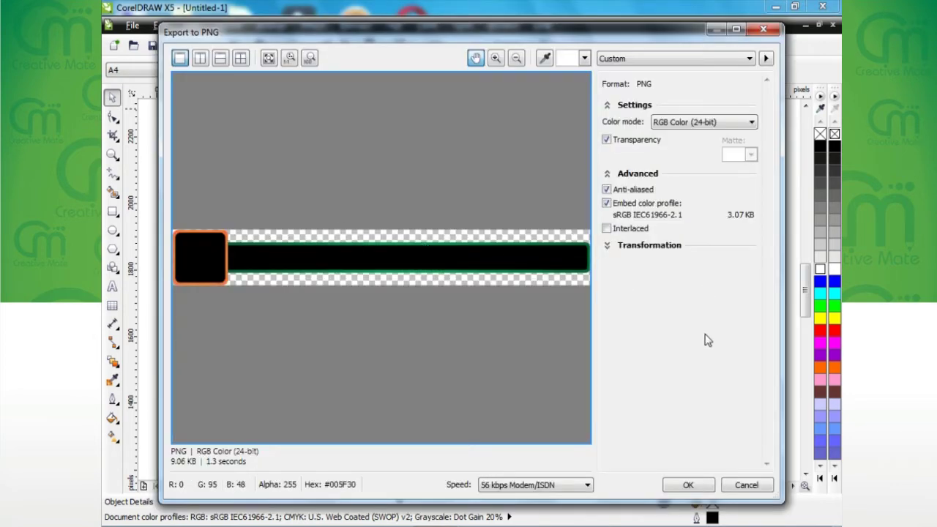
{"action": "left_click", "coordinate": [698, 486]}
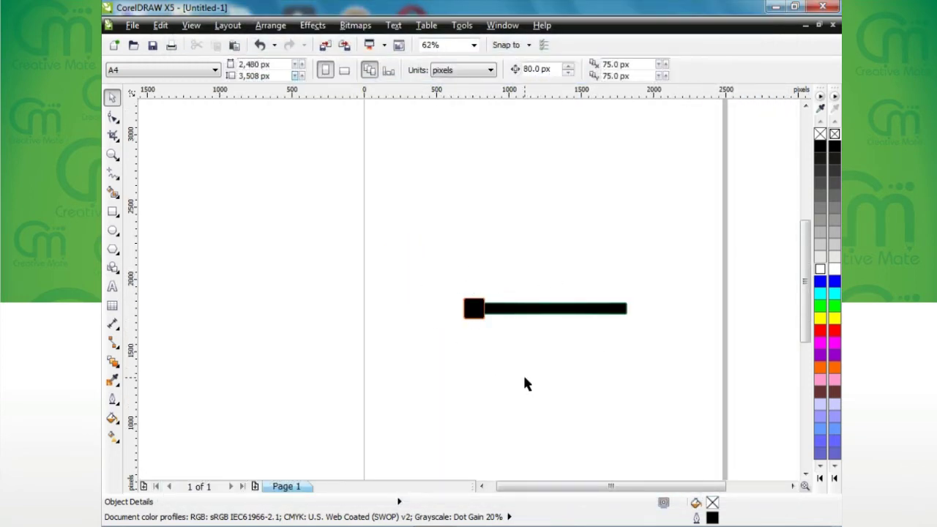
Step: Restore the deleted artwork and remove the green and orange squares
{"action": "key", "text": "ctrl+z"}
{"action": "left_click", "coordinate": [341, 301]}
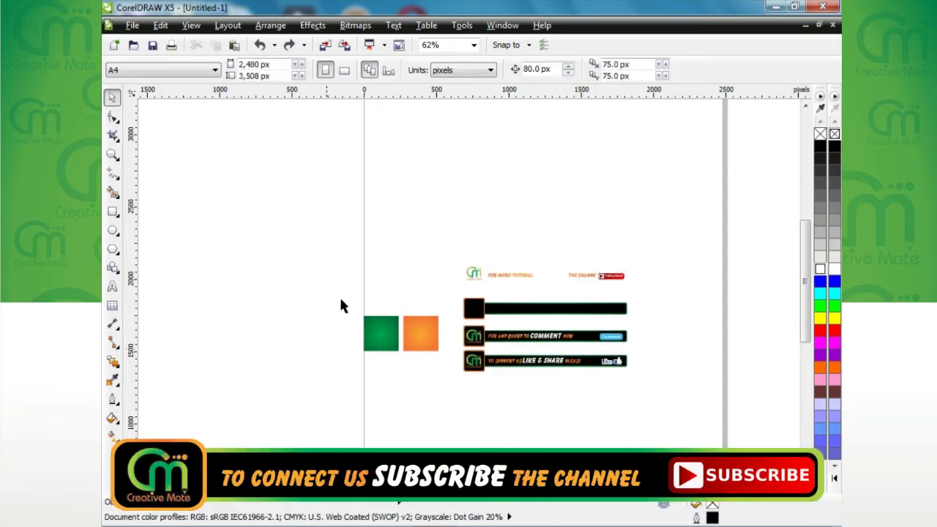
{"action": "left_click_drag", "start_coordinate": [330, 283], "coordinate": [461, 395]}
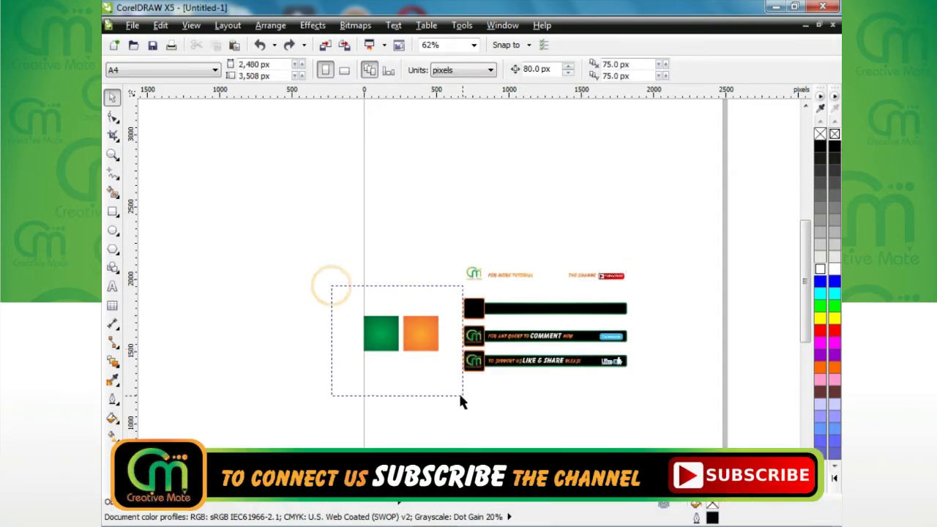
{"action": "key", "text": "Delete"}
Step: Delete the red subscribe image and both lower banners, leaving only the caption texts
{"action": "left_click", "coordinate": [611, 276]}
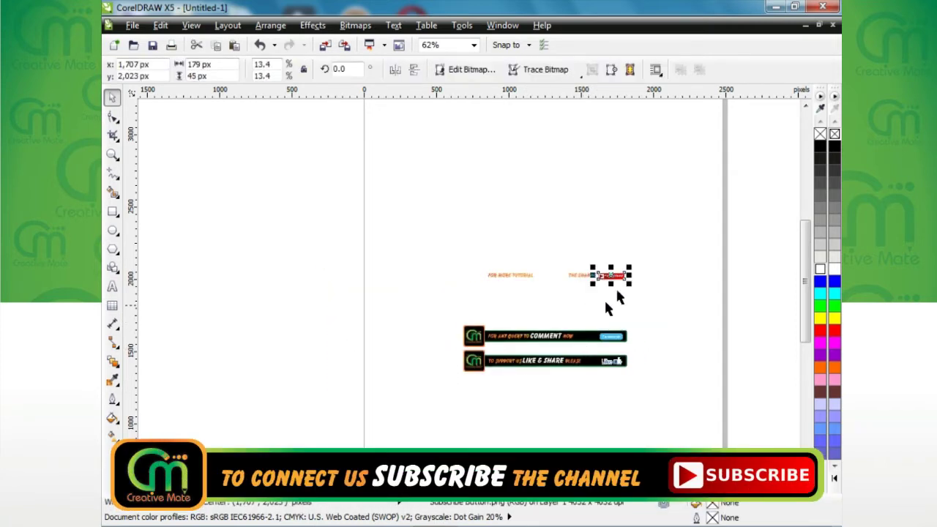
{"action": "key", "text": "Delete"}
{"action": "left_click", "coordinate": [590, 272]}
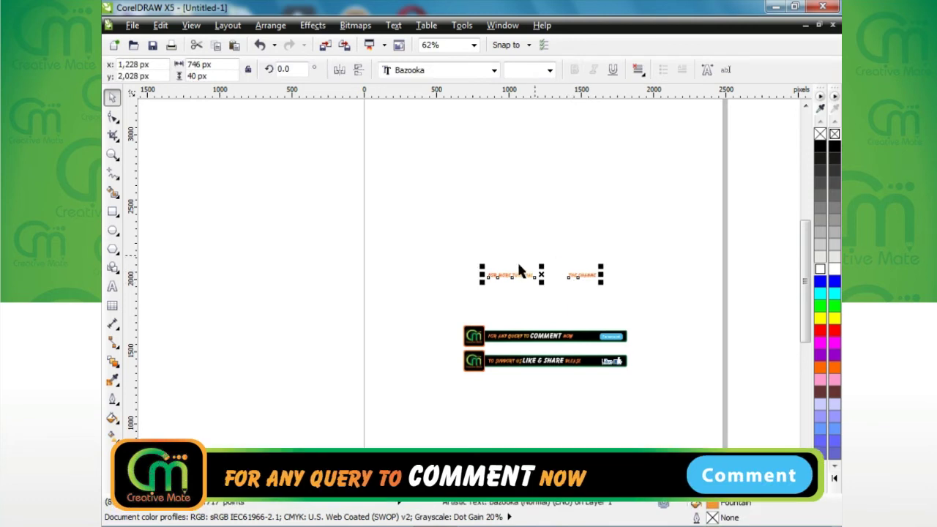
{"action": "left_click_drag", "start_coordinate": [701, 443], "coordinate": [384, 306]}
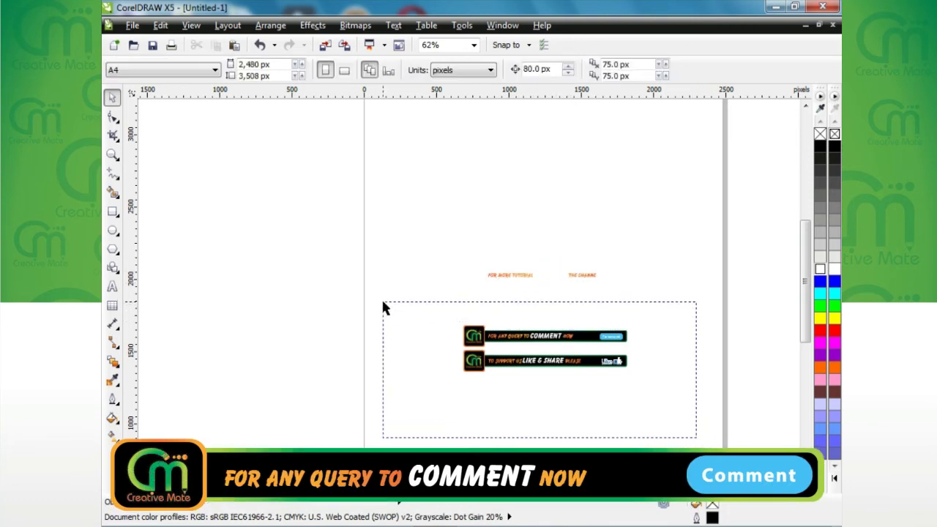
{"action": "key", "text": "Delete"}
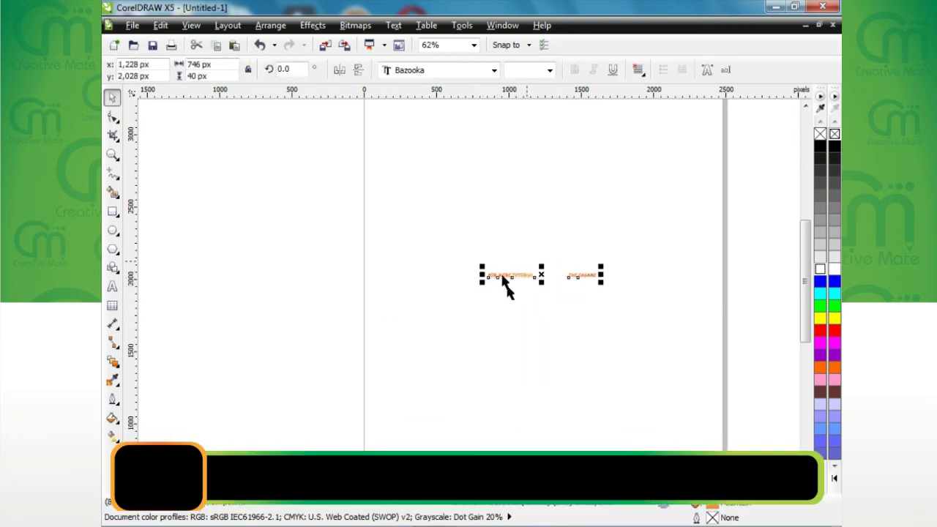
{"action": "left_click", "coordinate": [131, 25]}
Step: Export the channel captions as the PNG file Untitled-2
{"action": "left_click", "coordinate": [146, 221]}
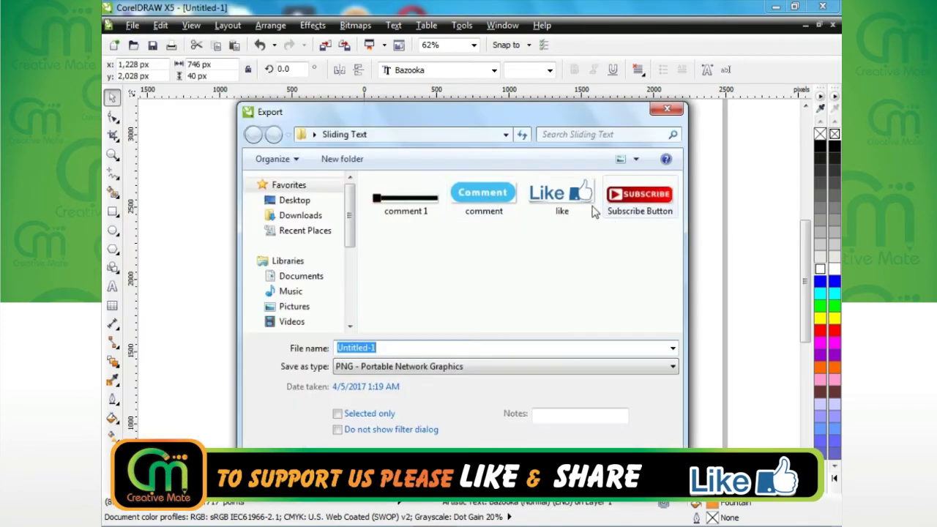
{"action": "left_click", "coordinate": [410, 349]}
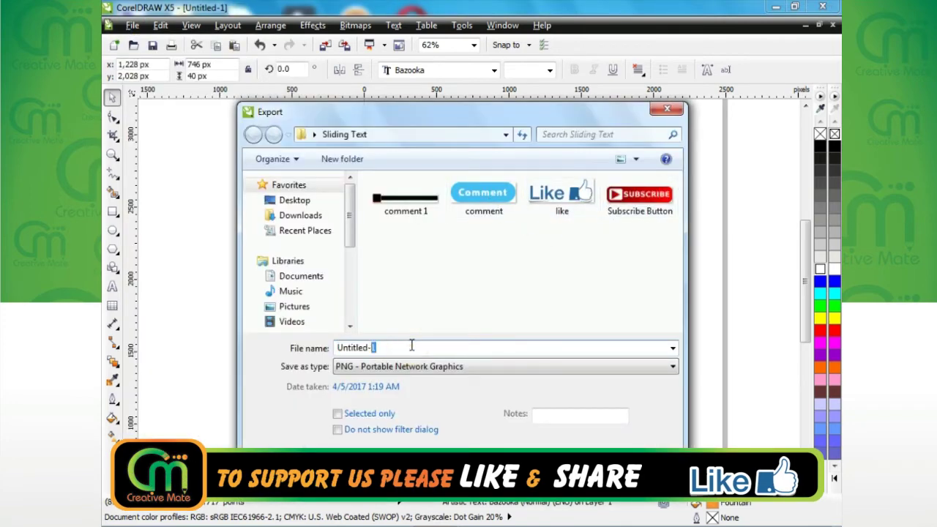
{"action": "type", "text": "2"}
{"action": "left_click", "coordinate": [570, 429]}
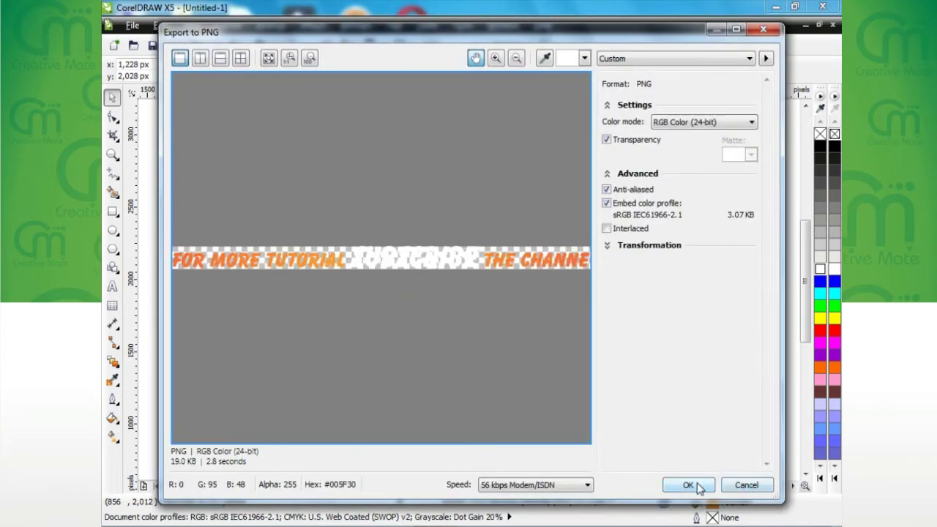
{"action": "left_click", "coordinate": [697, 487]}
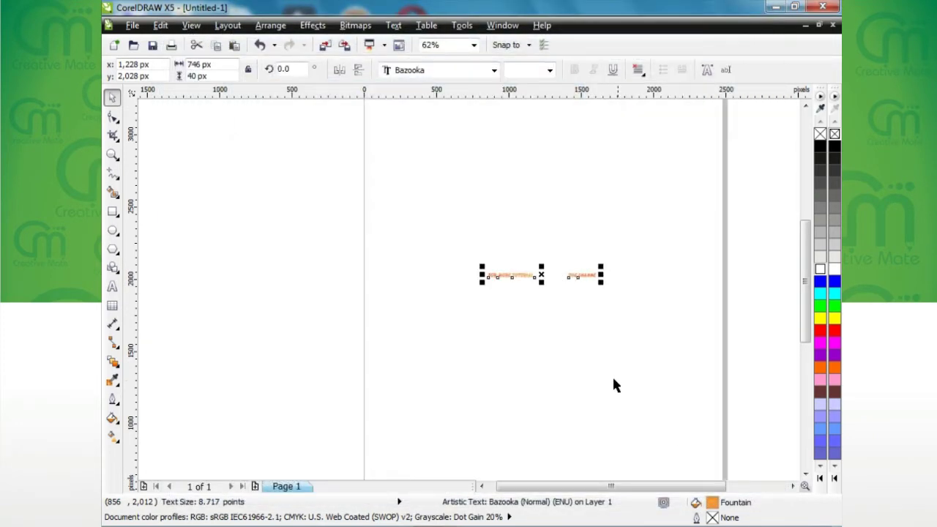
Step: Undo to restore the banners, then move the COMMENT banner text up above them
{"action": "key", "text": "ctrl+z"}
{"action": "left_click", "coordinate": [632, 404]}
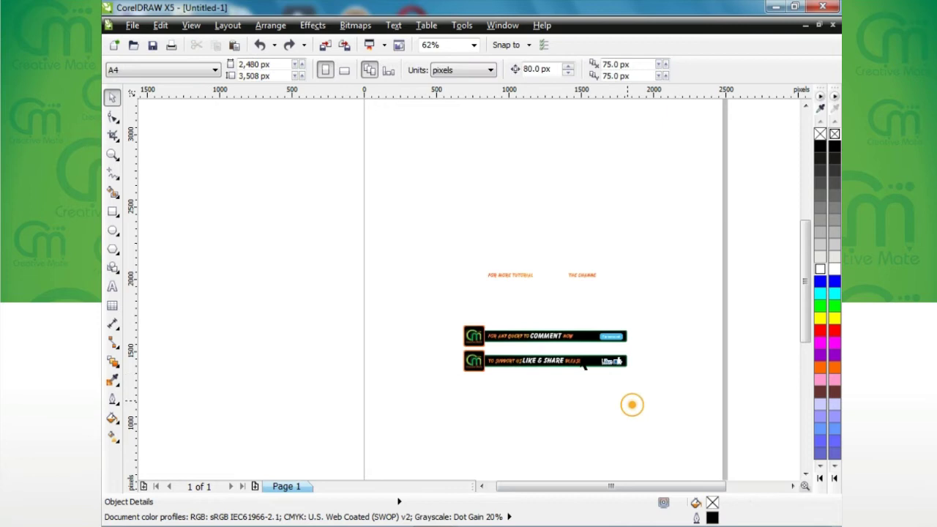
{"action": "left_click", "coordinate": [540, 339]}
{"action": "left_click_drag", "start_coordinate": [545, 295], "coordinate": [540, 247]}
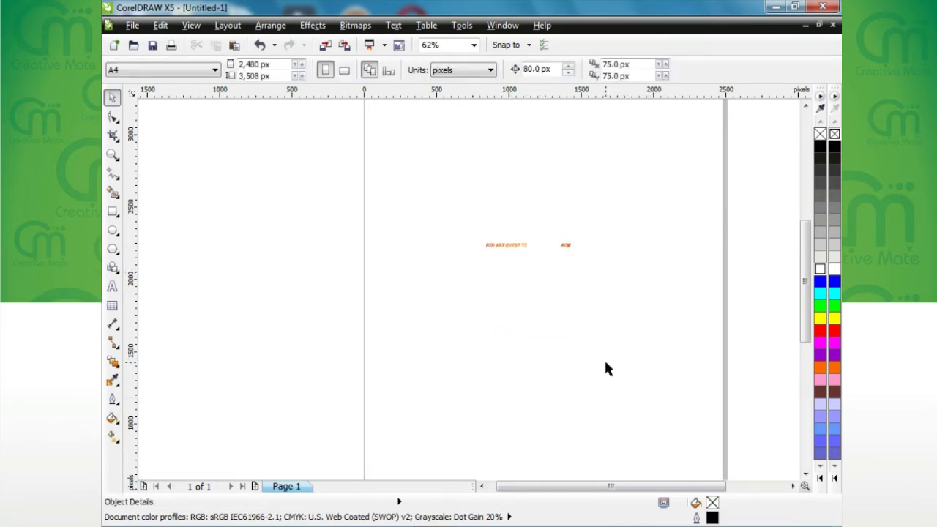
Step: Rename the earlier exports to 'sub comment like' and 'subcribe' in the Export dialog
{"action": "key", "text": "ctrl+e"}
{"action": "left_click", "coordinate": [407, 201]}
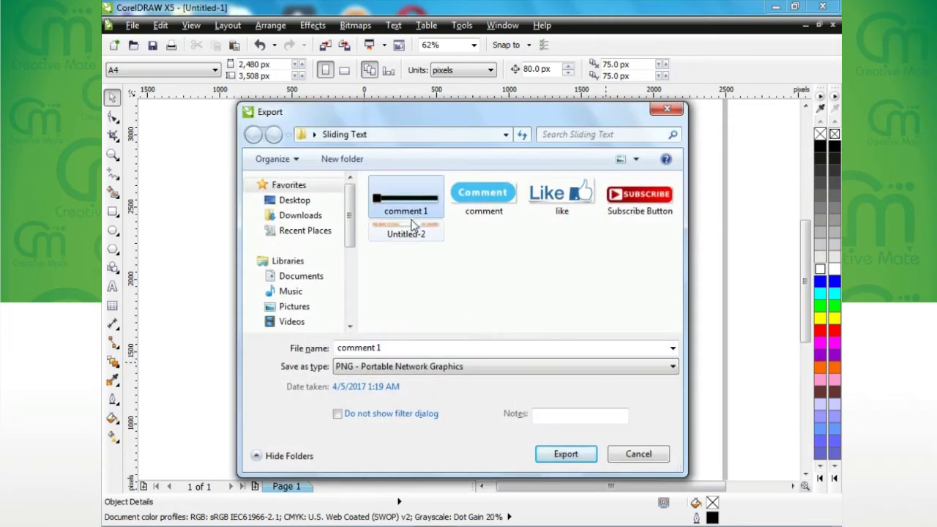
{"action": "left_click", "coordinate": [407, 211]}
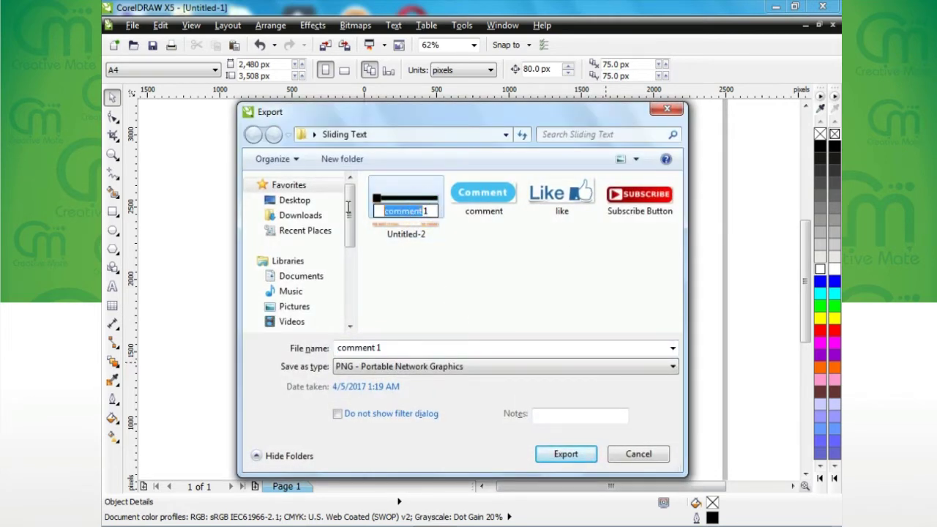
{"action": "type", "text": "sub co"}
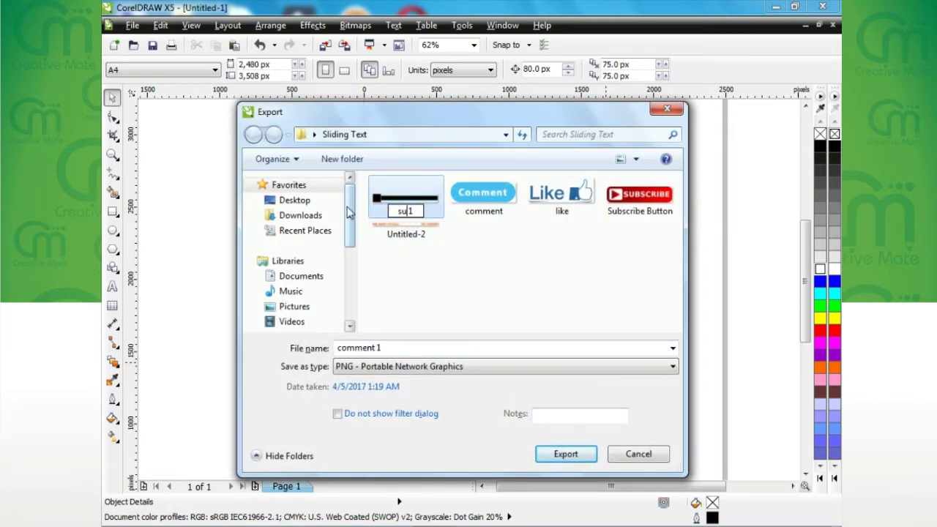
{"action": "type", "text": "mment l"}
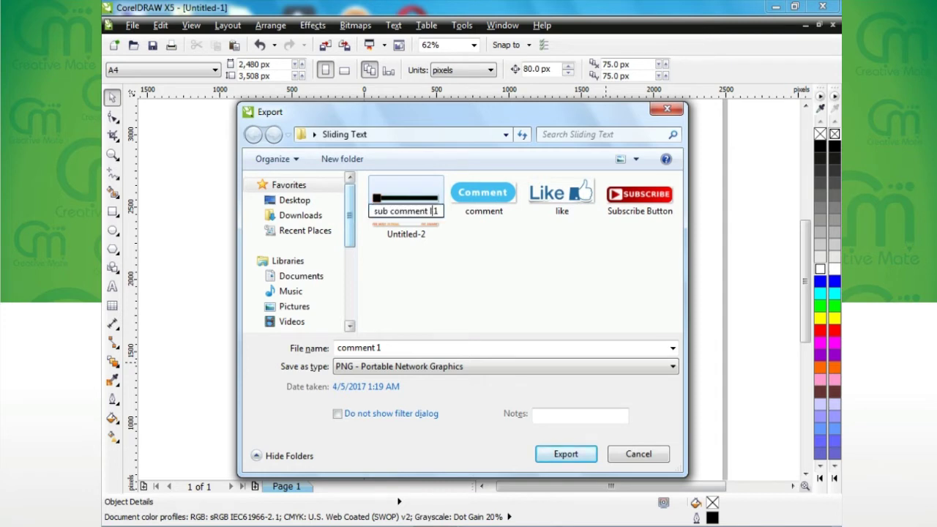
{"action": "type", "text": "ike"}
{"action": "left_click", "coordinate": [404, 246]}
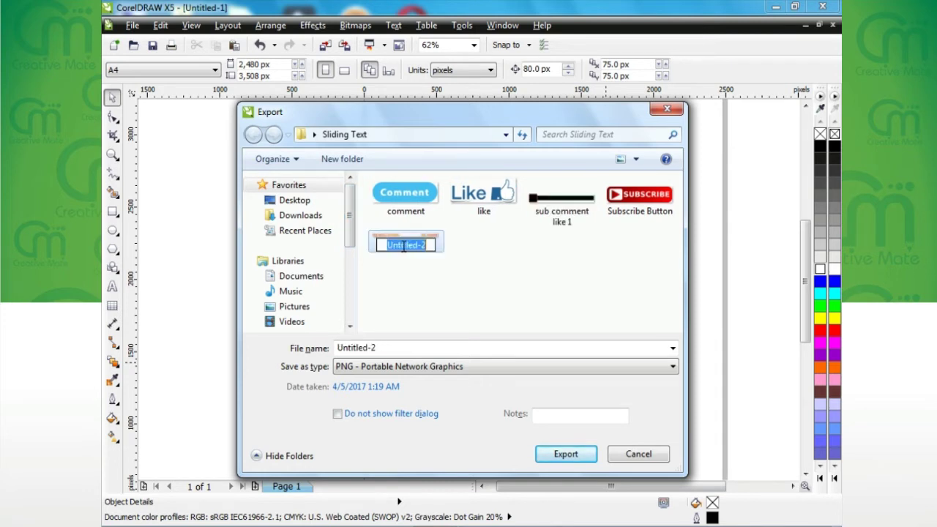
{"action": "type", "text": "sub"}
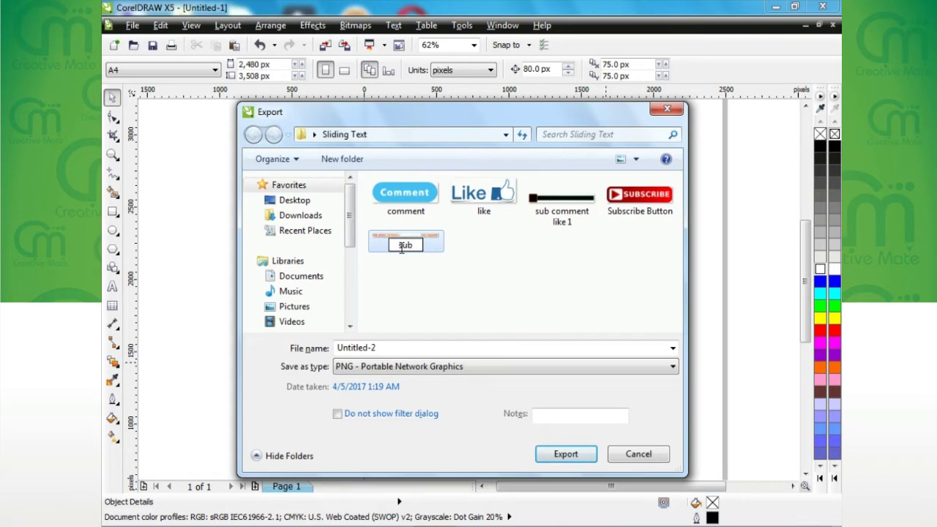
{"action": "type", "text": "cribe"}
{"action": "key", "text": "Return"}
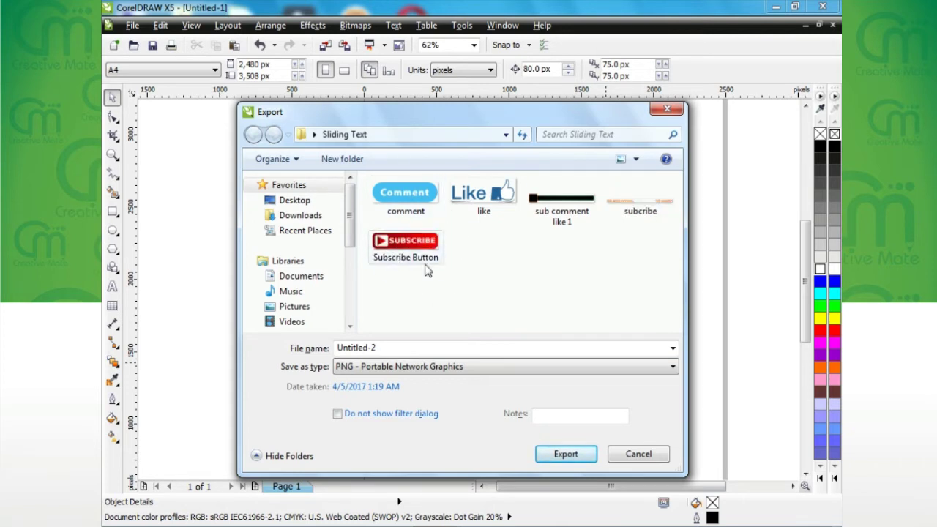
Step: Export the comment caption as a PNG named 'coment'
{"action": "left_click", "coordinate": [429, 350]}
{"action": "type", "text": "coment"}
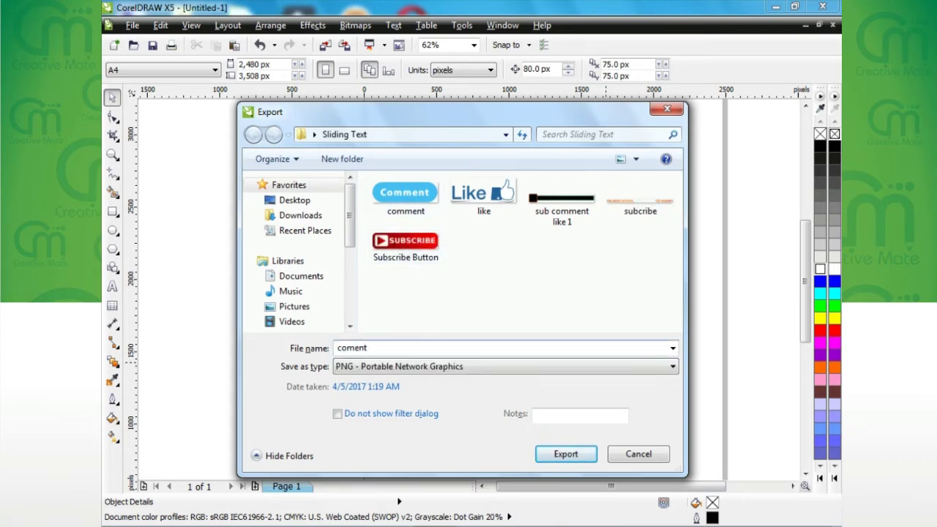
{"action": "left_click", "coordinate": [563, 454]}
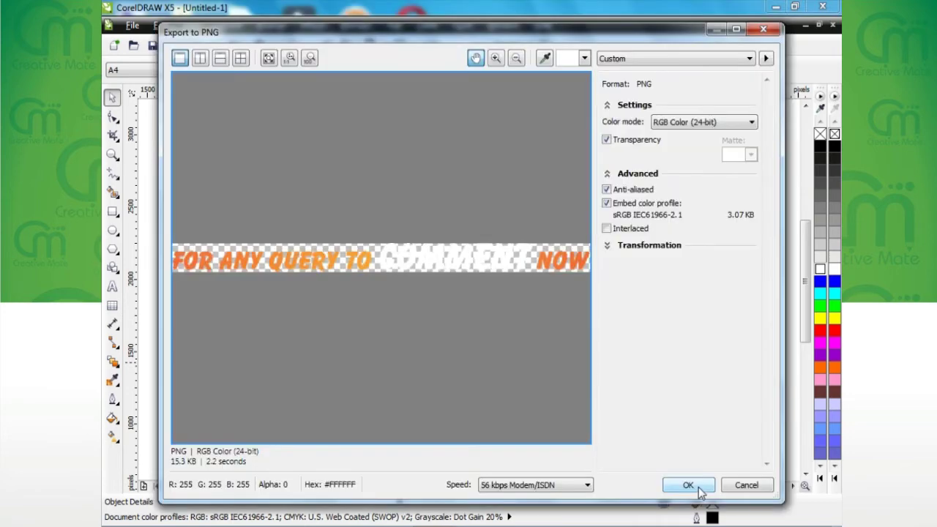
{"action": "left_click", "coordinate": [677, 482]}
{"action": "key", "text": "ctrl+v"}
{"action": "key", "text": "Escape"}
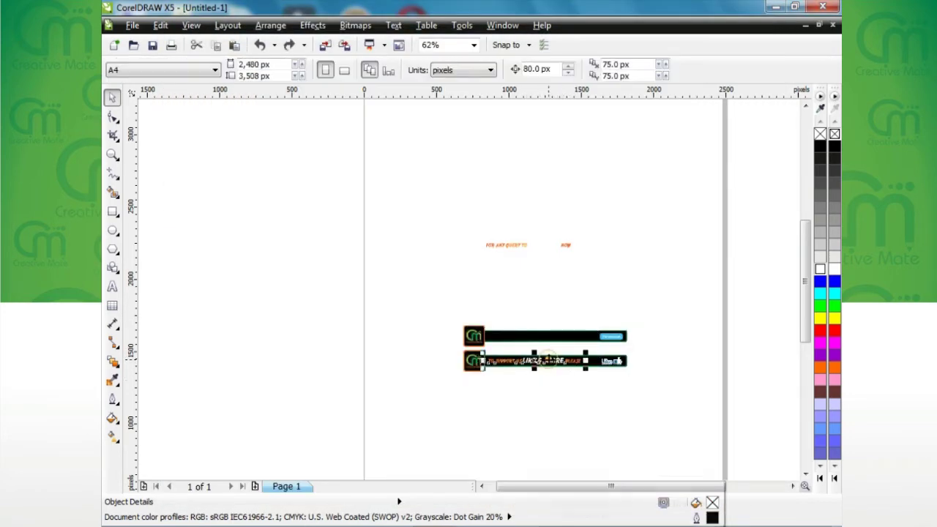
Step: Move the like banner's text up beside the comment text and delete both banner bars
{"action": "left_click_drag", "start_coordinate": [543, 369], "coordinate": [511, 249]}
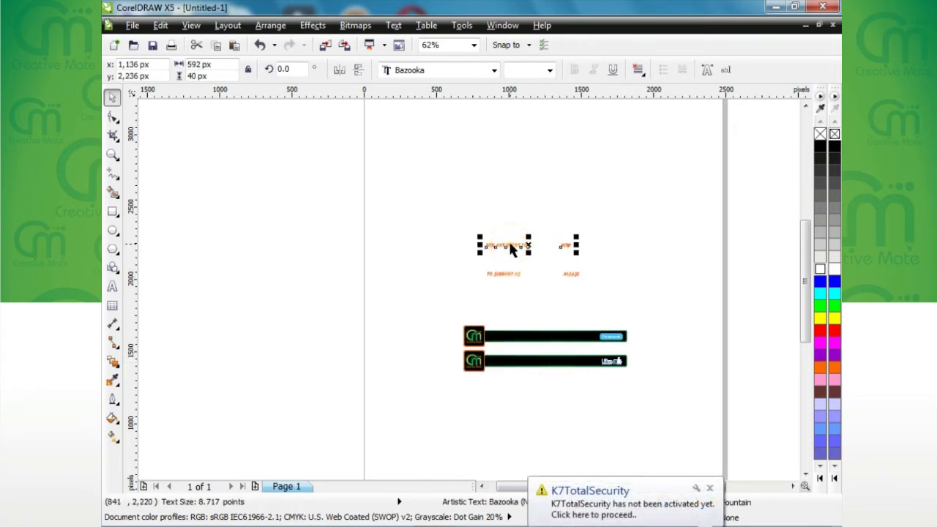
{"action": "left_click_drag", "start_coordinate": [428, 289], "coordinate": [721, 413]}
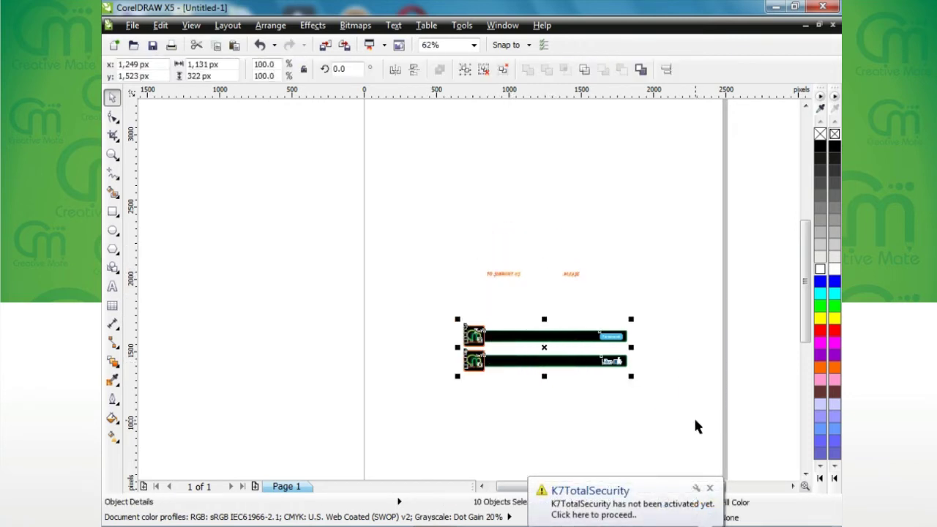
{"action": "key", "text": "Delete"}
Step: Export the remaining caption as a PNG named 'like and share'
{"action": "left_click", "coordinate": [133, 25]}
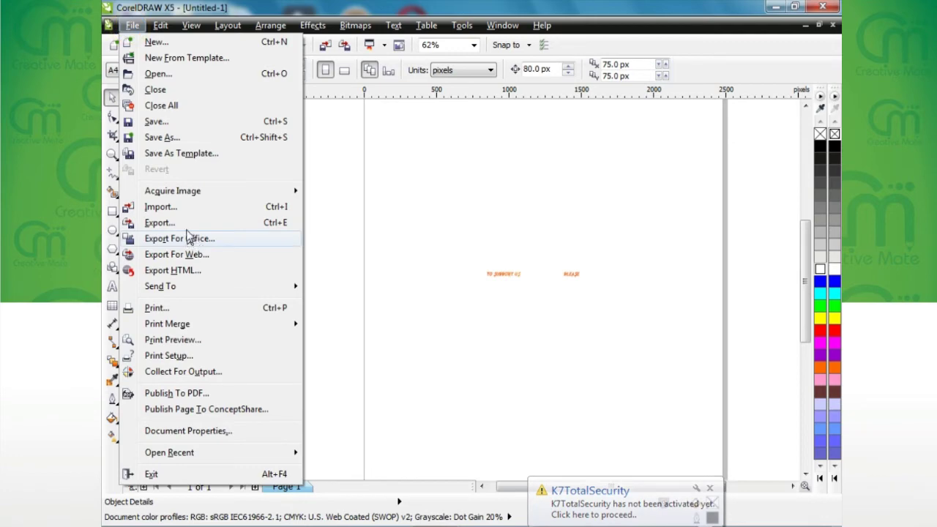
{"action": "left_click", "coordinate": [161, 221]}
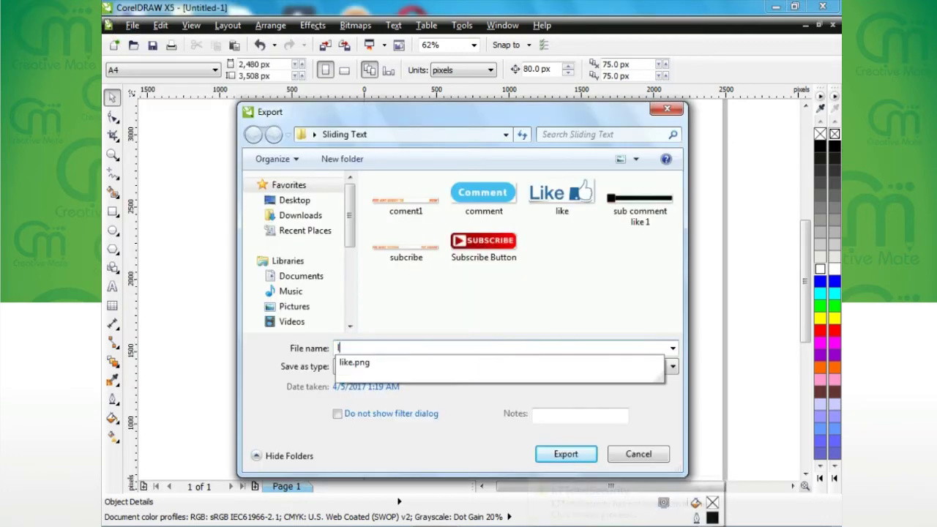
{"action": "left_click", "coordinate": [574, 455]}
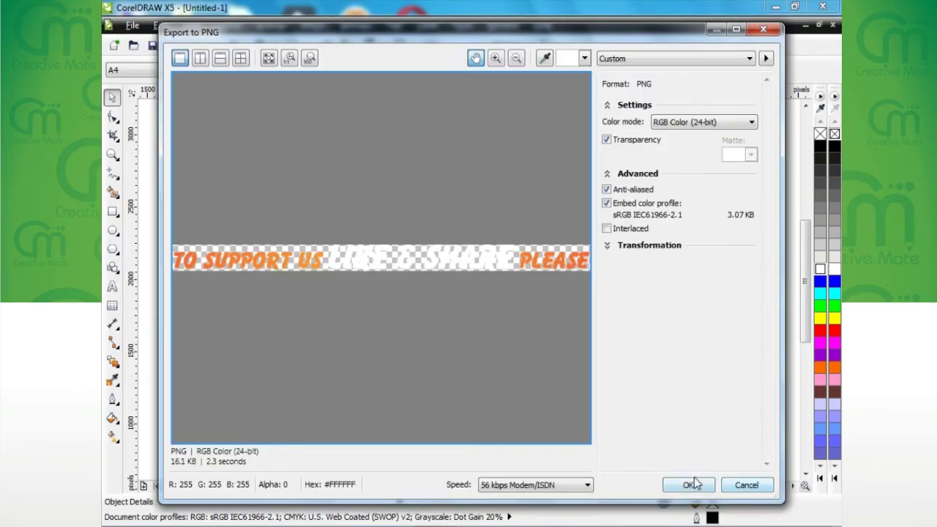
Step: Confirm the 'like and share' PNG export, then launch Filmora in Full Feature Mode
{"action": "left_click", "coordinate": [692, 482]}
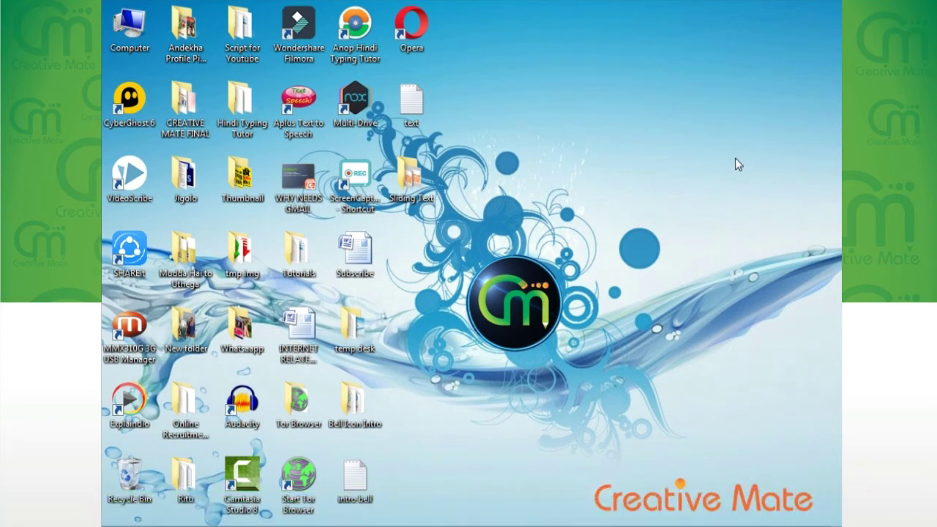
{"action": "left_click", "coordinate": [298, 30]}
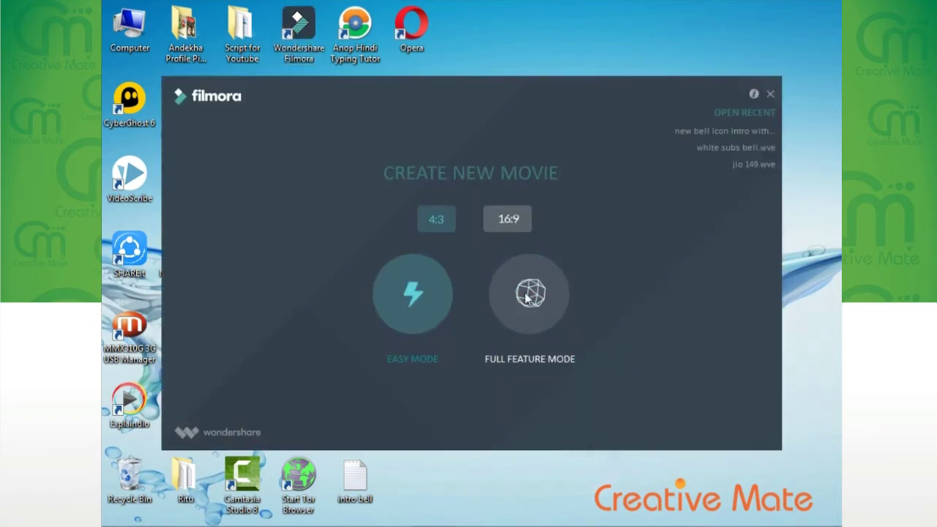
{"action": "left_click", "coordinate": [526, 297]}
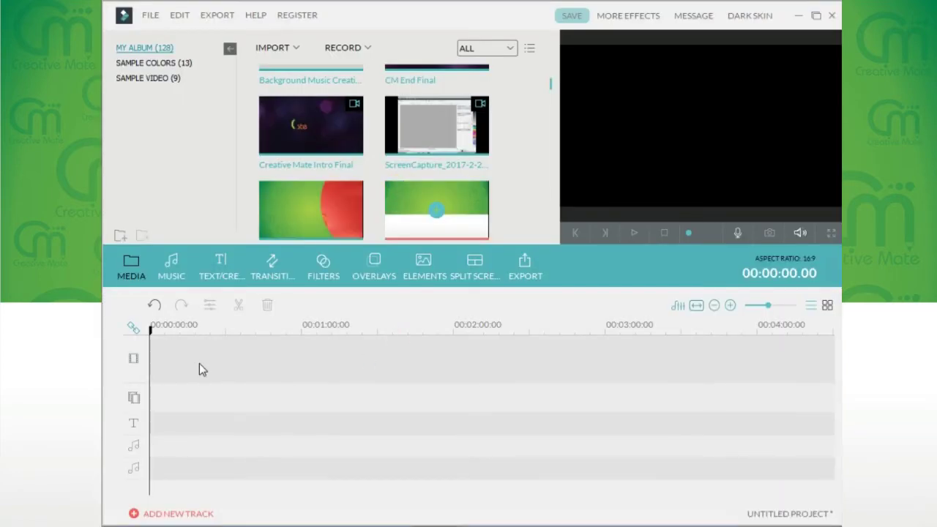
Step: Add the Thumbnail Creative Mate RGB image and the Love & Arrow Title to the timeline
{"action": "left_click_drag", "start_coordinate": [163, 359], "coordinate": [402, 350]}
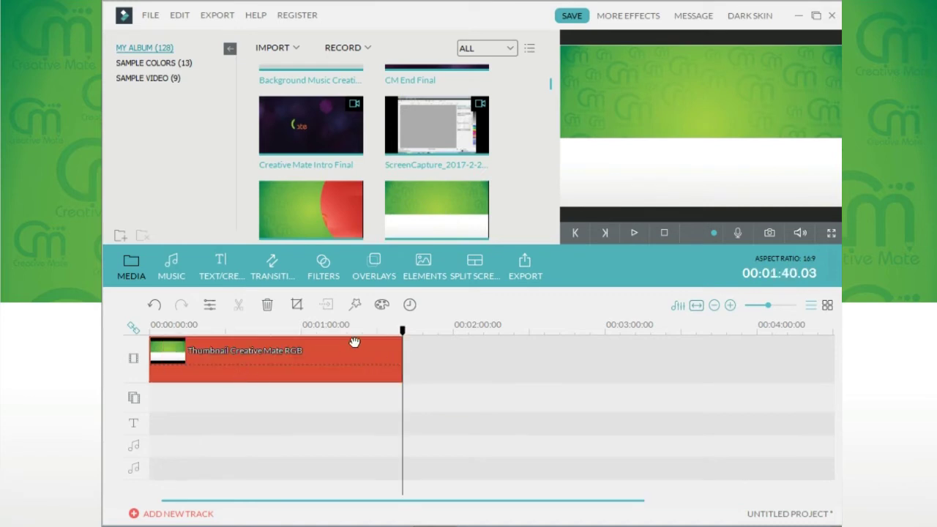
{"action": "left_click", "coordinate": [220, 267]}
{"action": "left_click_drag", "start_coordinate": [548, 58], "coordinate": [551, 69]}
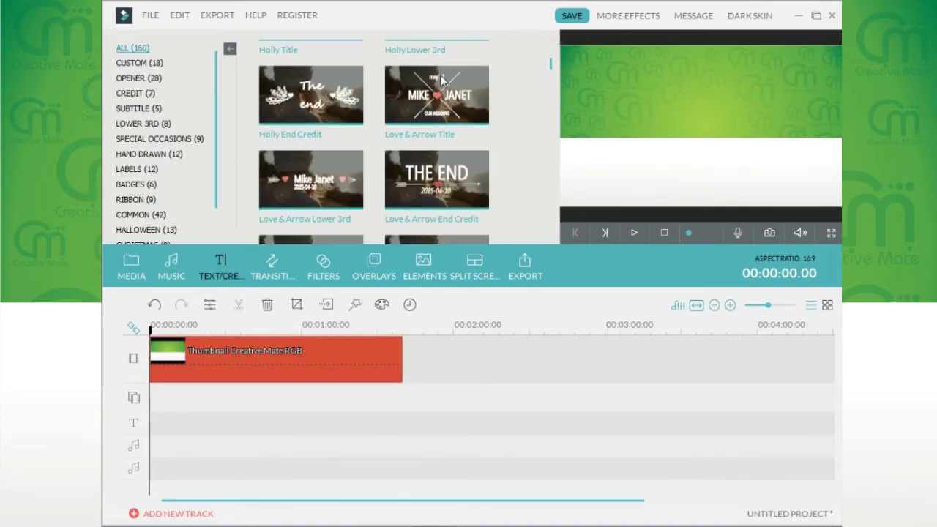
{"action": "left_click_drag", "start_coordinate": [441, 80], "coordinate": [170, 425]}
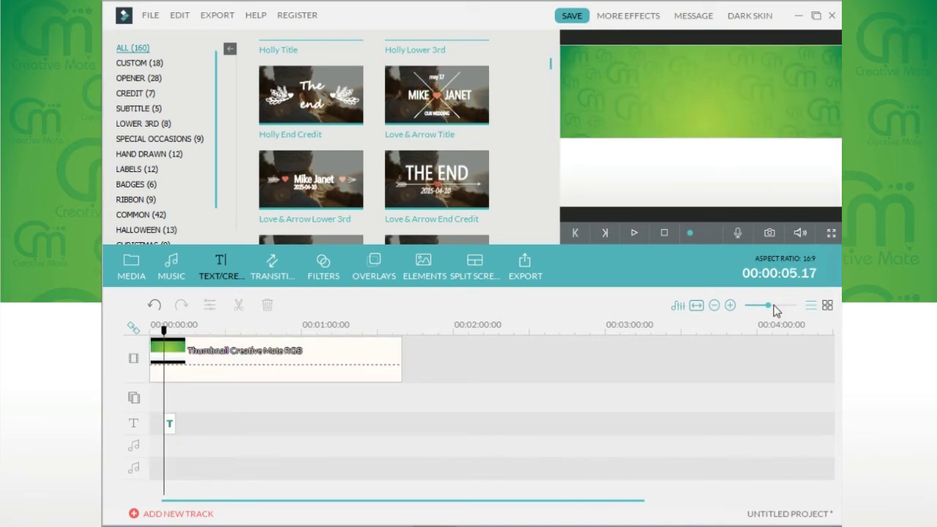
{"action": "left_click_drag", "start_coordinate": [770, 308], "coordinate": [776, 311]}
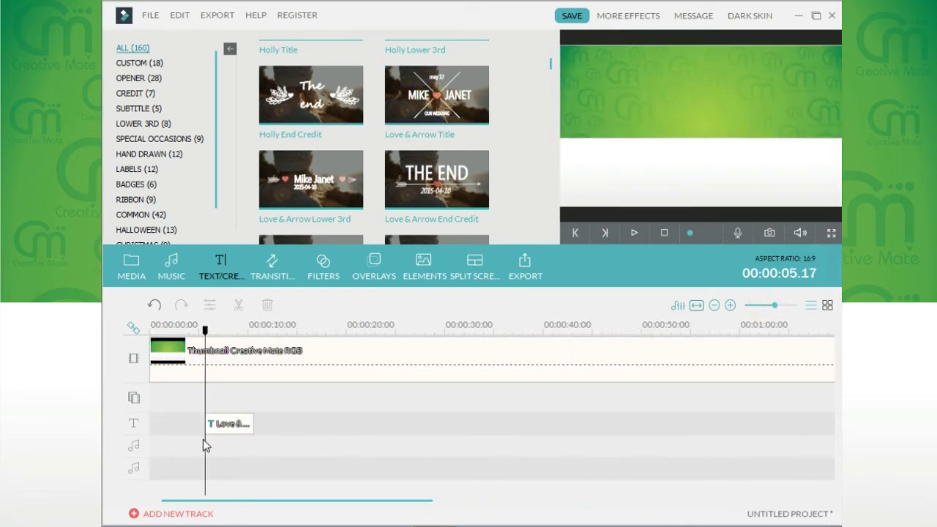
{"action": "double_click", "coordinate": [242, 425]}
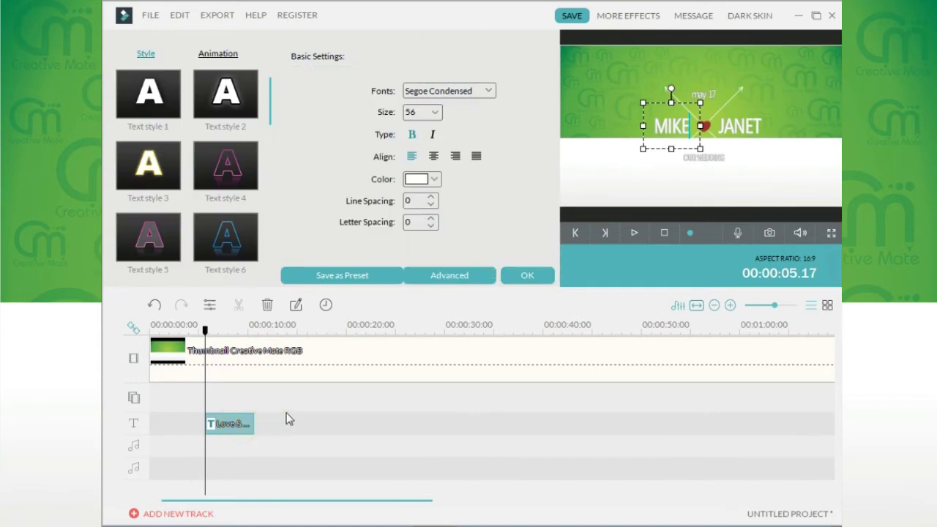
{"action": "left_click", "coordinate": [449, 282]}
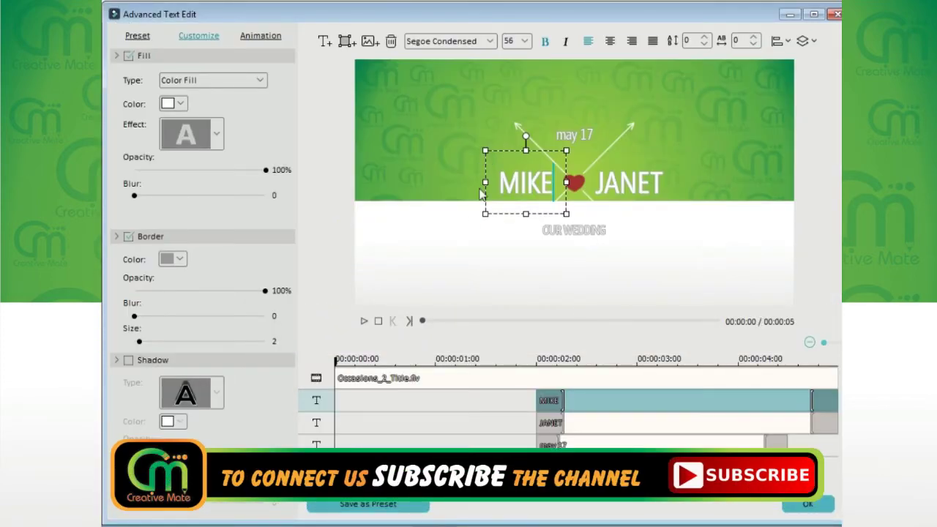
Step: Delete the OUR WEDDING, may 17, JANET and MIKE texts and the heart-and-arrows graphic
{"action": "left_click", "coordinate": [574, 230]}
{"action": "key", "text": "Delete"}
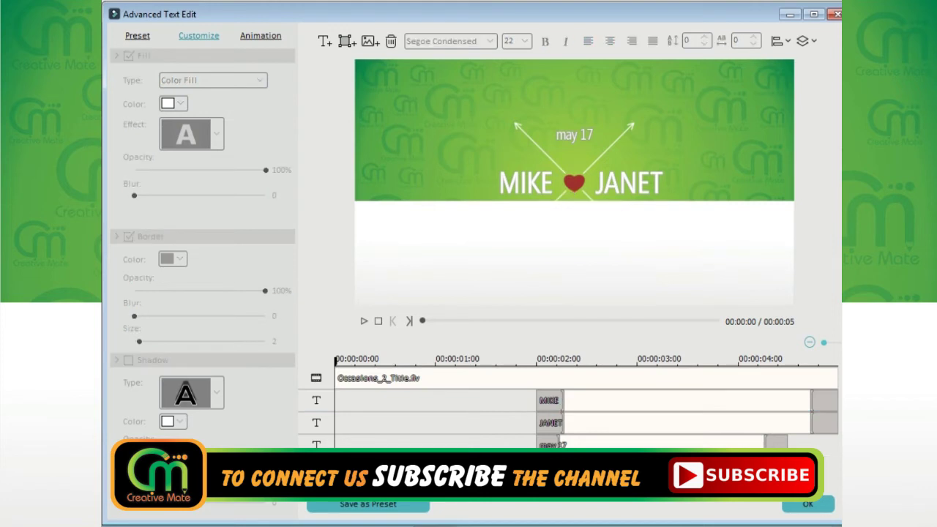
{"action": "left_click", "coordinate": [611, 443]}
{"action": "key", "text": "Delete"}
{"action": "left_click", "coordinate": [612, 423]}
{"action": "key", "text": "Delete"}
{"action": "left_click", "coordinate": [614, 402]}
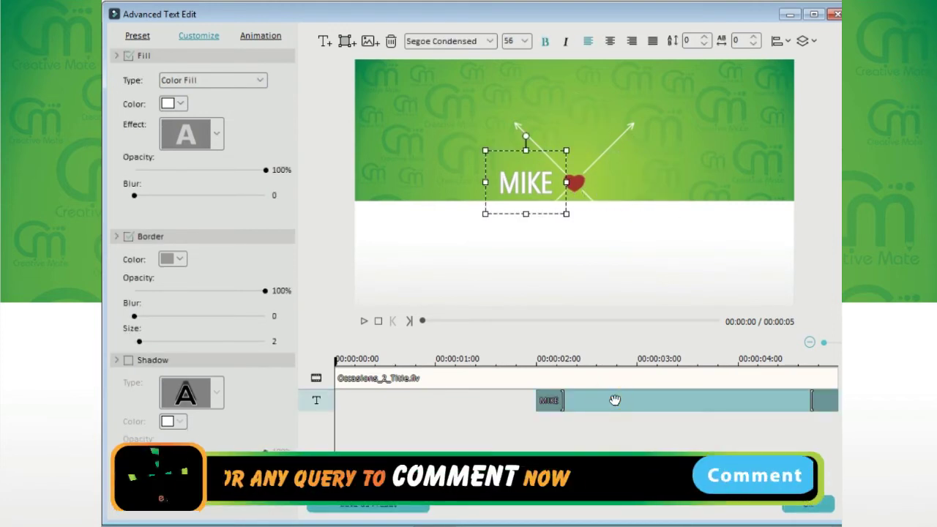
{"action": "key", "text": "Delete"}
{"action": "left_click", "coordinate": [607, 379]}
{"action": "key", "text": "Delete"}
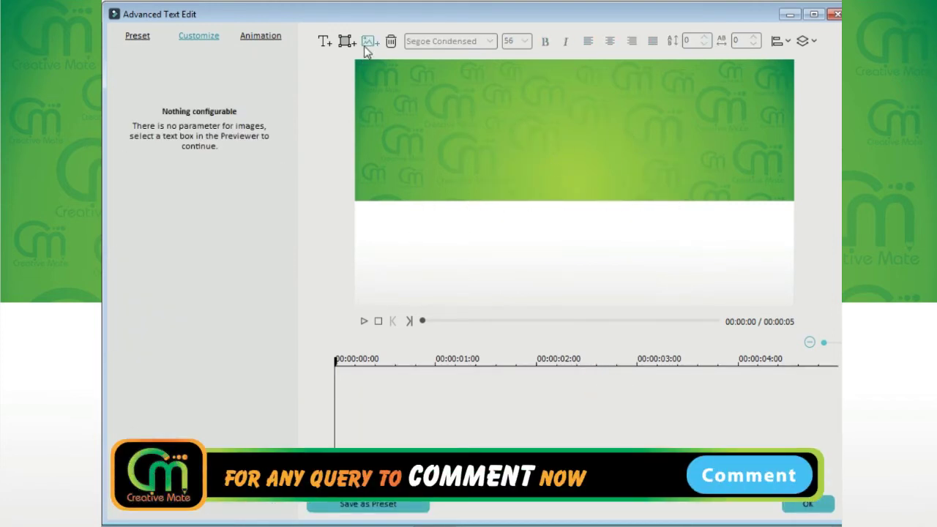
Step: Insert the sub comment like 1 image from Sliding Text, moved down and enlarged across the white area
{"action": "left_click", "coordinate": [369, 41]}
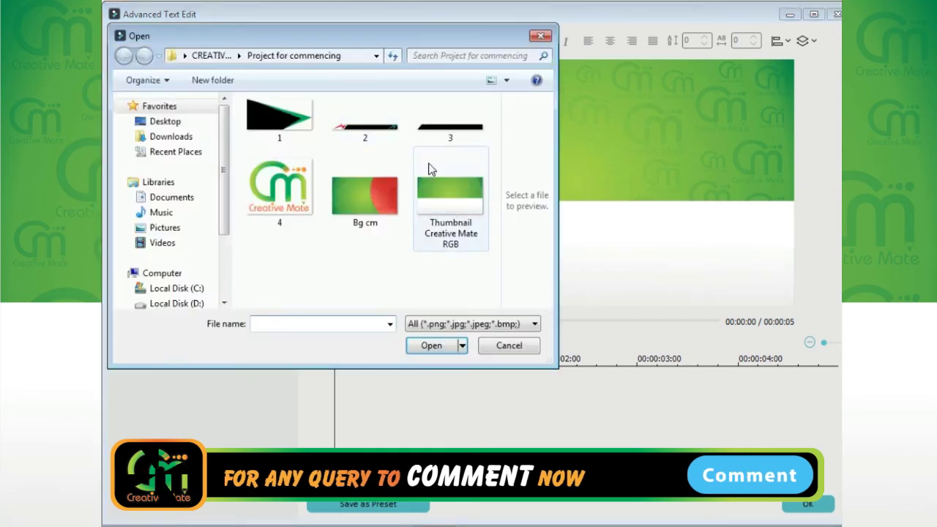
{"action": "left_click", "coordinate": [165, 121]}
{"action": "double_click", "coordinate": [437, 117]}
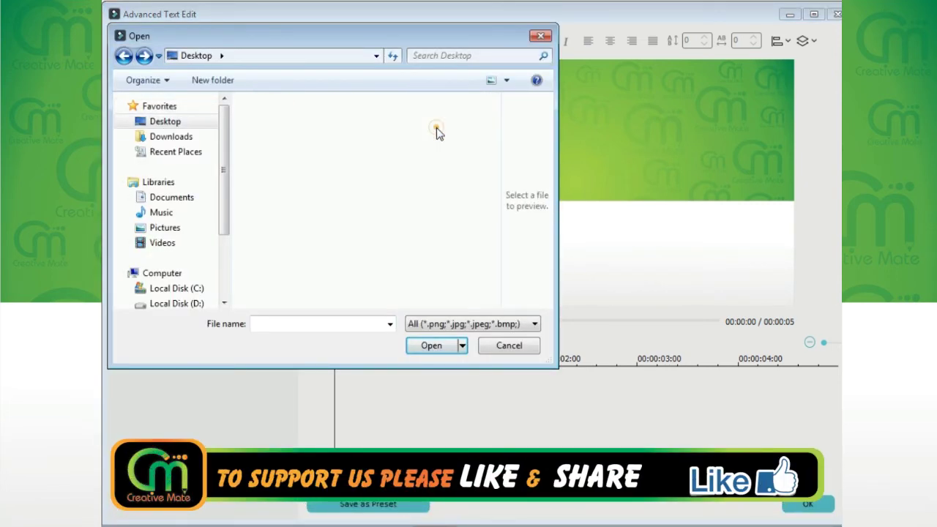
{"action": "left_click", "coordinate": [437, 130]}
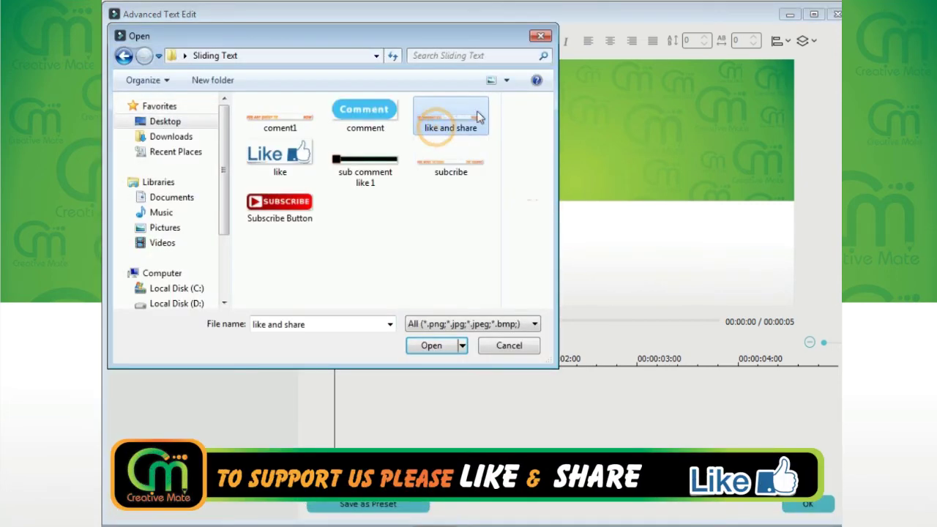
{"action": "left_click", "coordinate": [359, 167]}
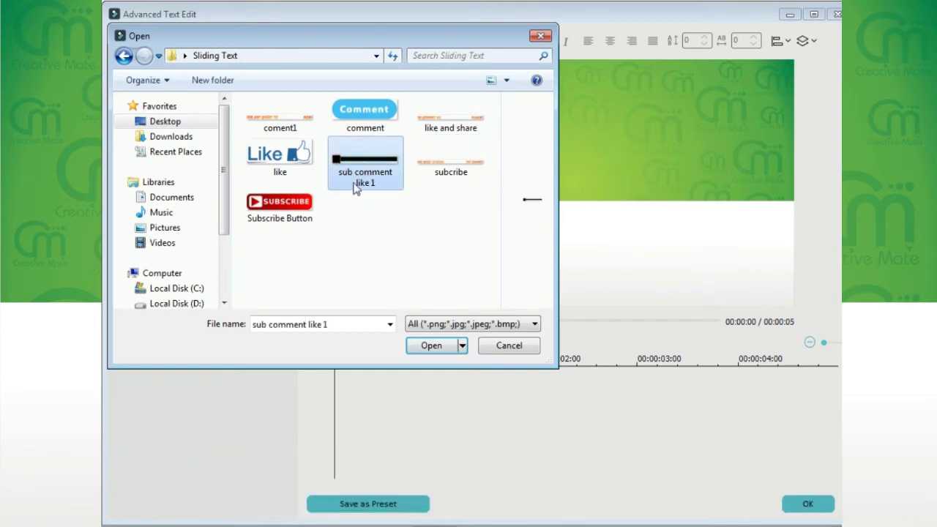
{"action": "left_click", "coordinate": [429, 346]}
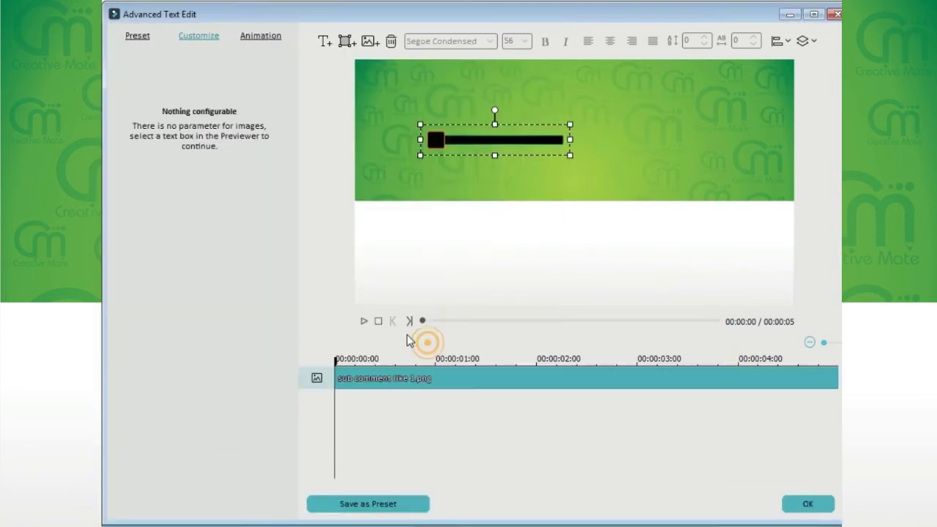
{"action": "mouse_move", "coordinate": [517, 142]}
{"action": "left_mouse_down"}
{"action": "mouse_move", "coordinate": [529, 282]}
{"action": "mouse_move", "coordinate": [493, 281]}
{"action": "left_mouse_up"}
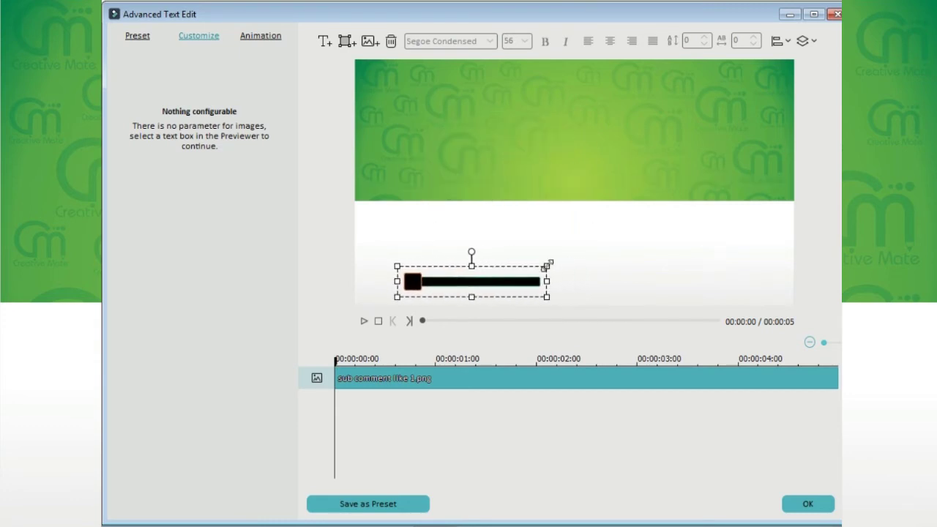
{"action": "left_click_drag", "start_coordinate": [546, 265], "coordinate": [746, 227]}
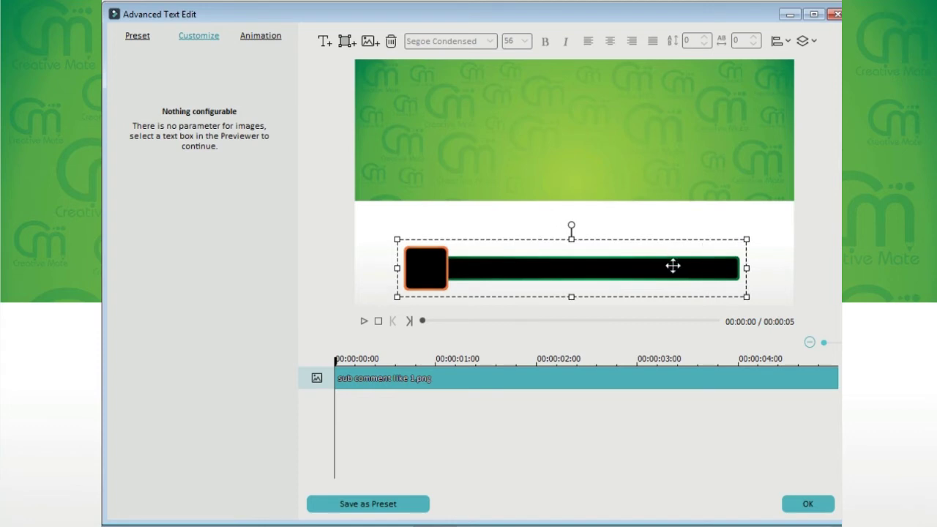
{"action": "left_click_drag", "start_coordinate": [673, 266], "coordinate": [676, 266]}
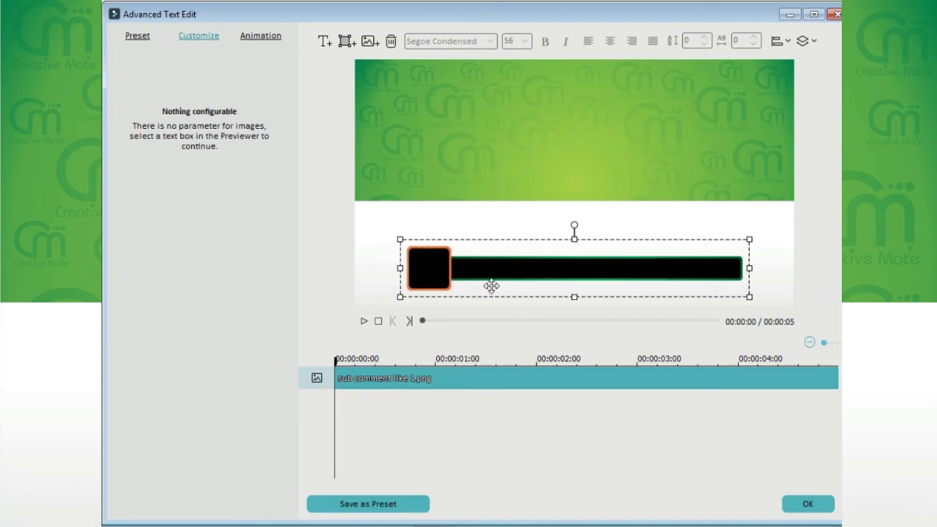
Step: Give the banner image an Up Dir Insert animation and adjust its entry duration
{"action": "left_click", "coordinate": [259, 36]}
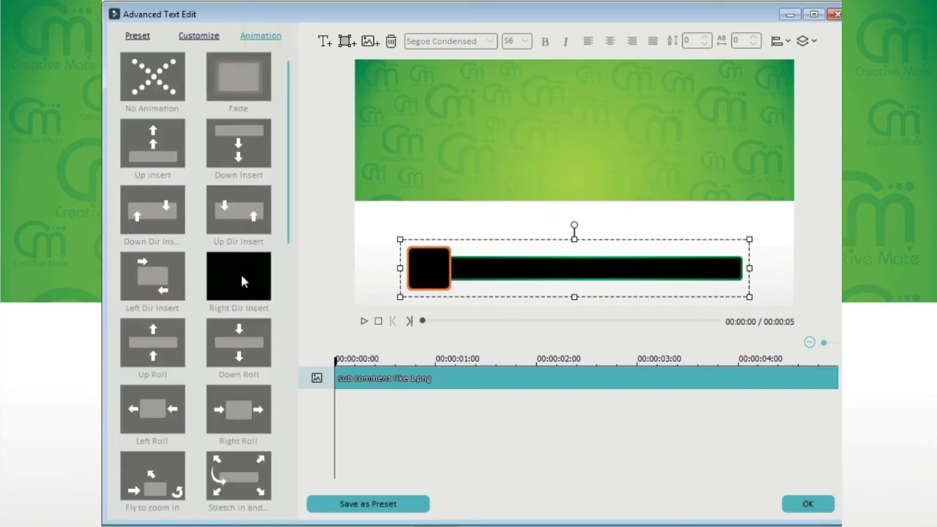
{"action": "double_click", "coordinate": [238, 211]}
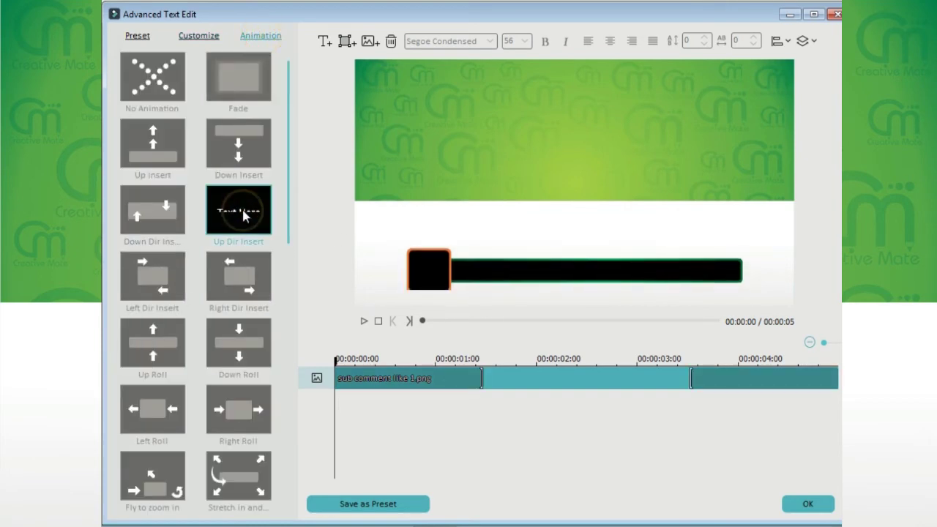
{"action": "left_click_drag", "start_coordinate": [540, 360], "coordinate": [427, 378]}
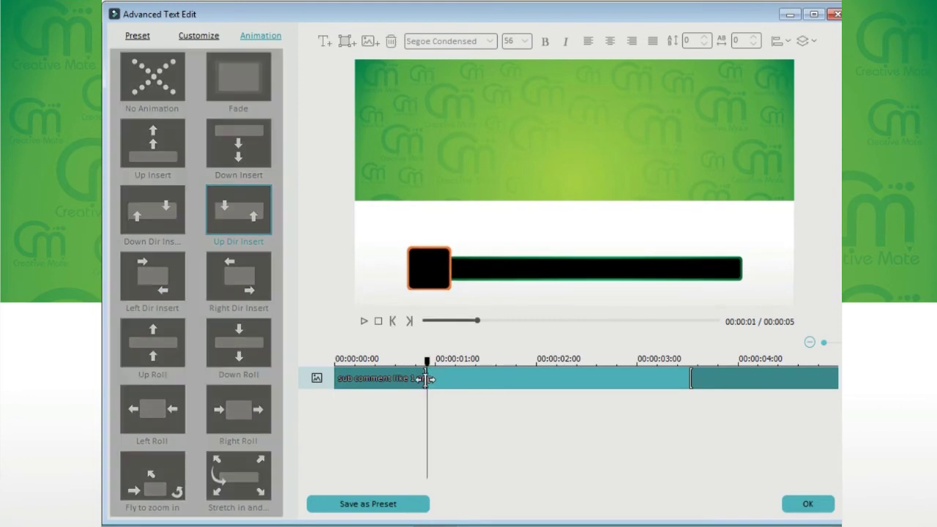
{"action": "left_click_drag", "start_coordinate": [692, 379], "coordinate": [747, 381]}
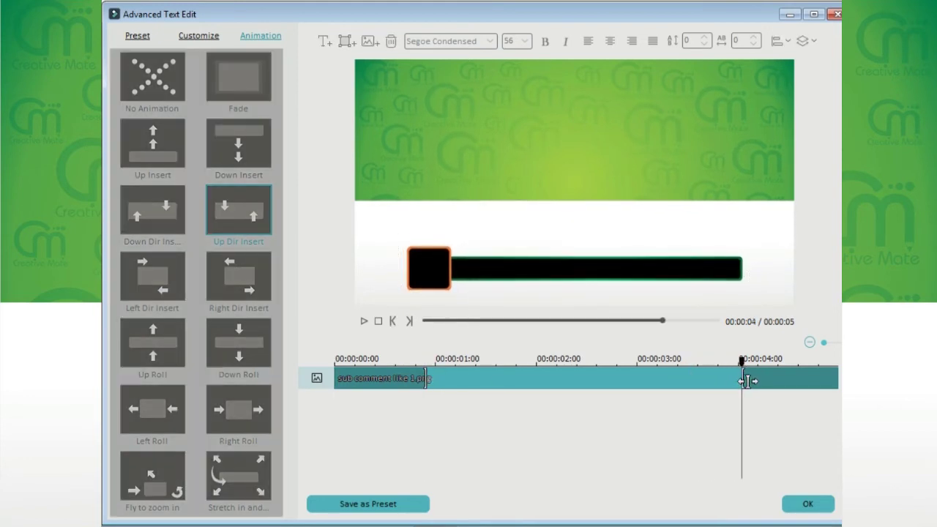
Step: Insert LOGO.png from the Logo and Banner for Youtube GIF folder, sized onto the bar's left end
{"action": "left_click", "coordinate": [367, 41]}
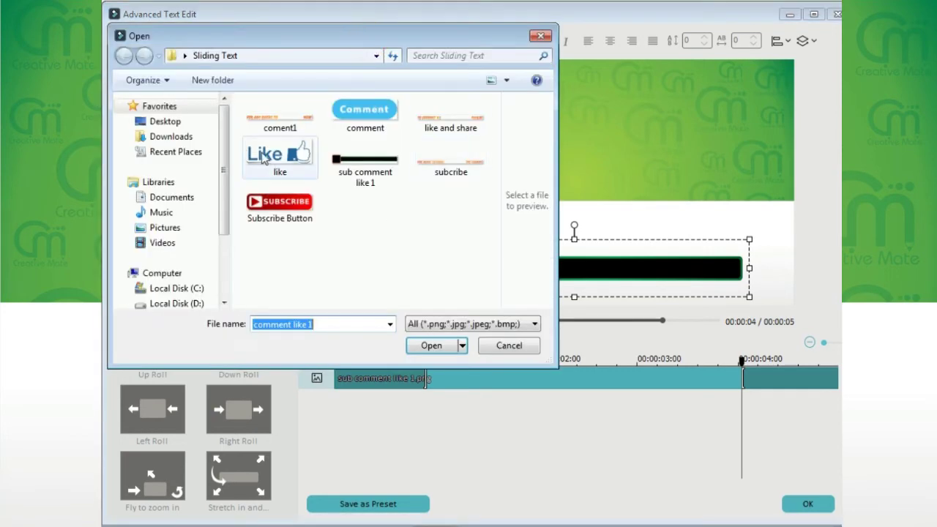
{"action": "left_click", "coordinate": [165, 123]}
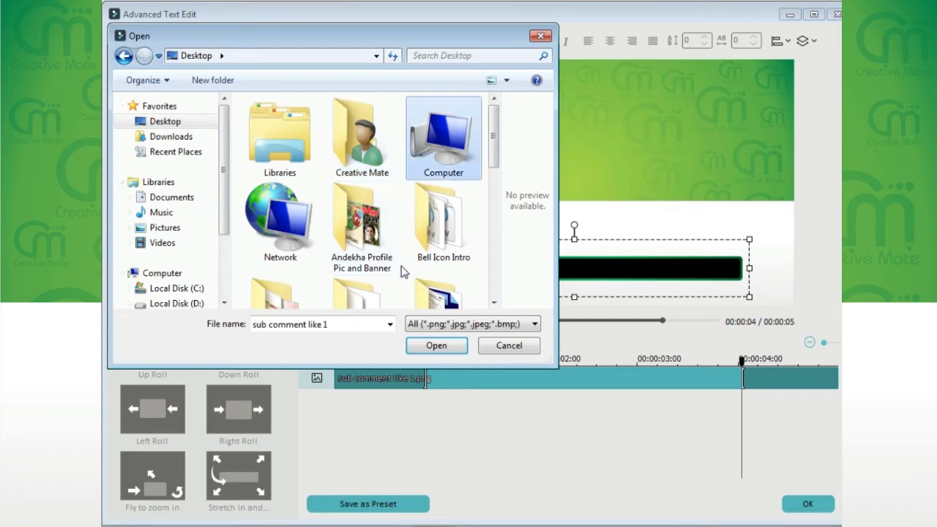
{"action": "scroll", "coordinate": [428, 245], "scroll_direction": "down", "scroll_amount": 2}
{"action": "double_click", "coordinate": [286, 161]}
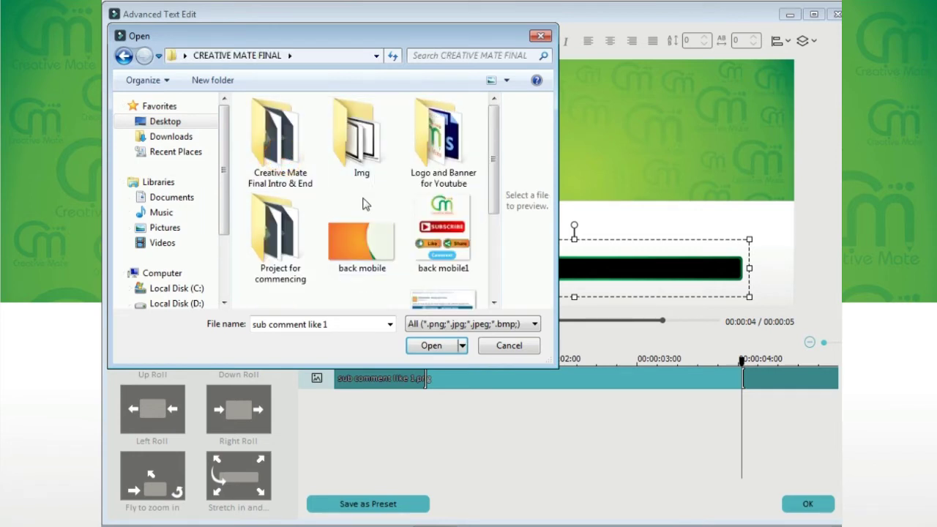
{"action": "double_click", "coordinate": [436, 151]}
{"action": "double_click", "coordinate": [281, 139]}
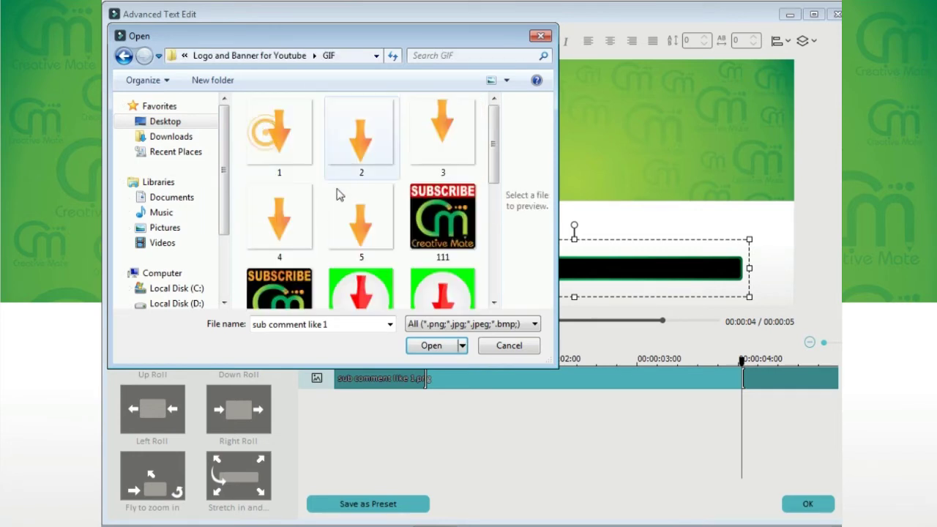
{"action": "left_click_drag", "start_coordinate": [493, 148], "coordinate": [489, 234]}
{"action": "double_click", "coordinate": [443, 172]}
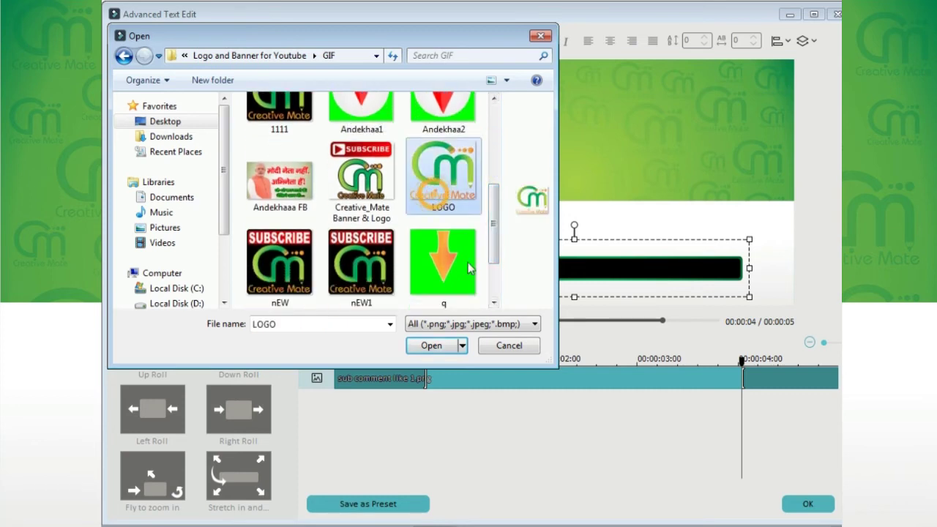
{"action": "mouse_move", "coordinate": [521, 189]}
{"action": "left_mouse_down"}
{"action": "mouse_move", "coordinate": [435, 262]}
{"action": "mouse_move", "coordinate": [454, 254]}
{"action": "left_mouse_up"}
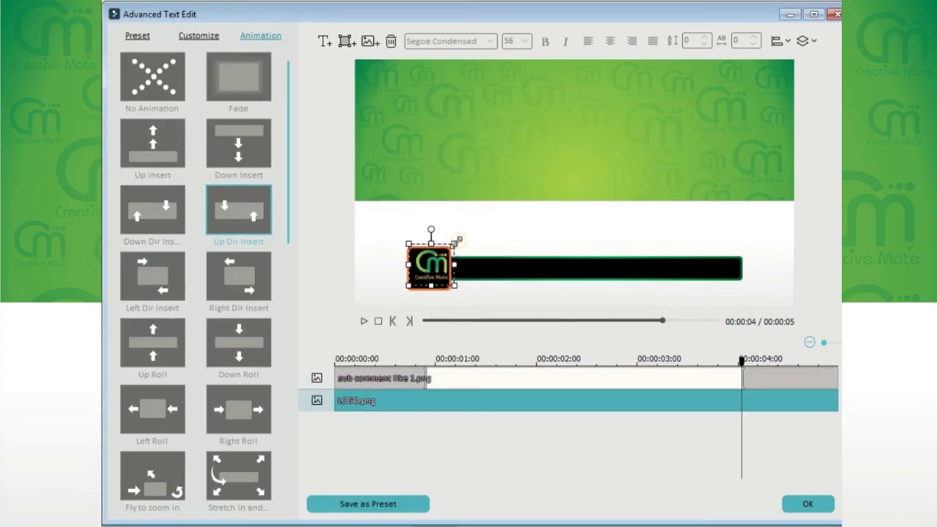
{"action": "left_click_drag", "start_coordinate": [407, 286], "coordinate": [404, 290]}
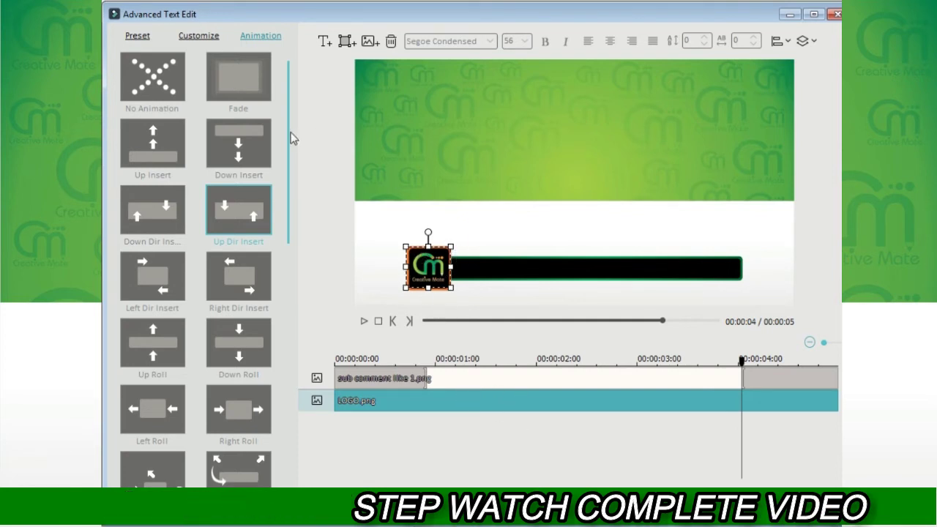
Step: Apply the Pinwheel animation to the logo with a one-second intro
{"action": "left_click_drag", "start_coordinate": [290, 147], "coordinate": [292, 401]}
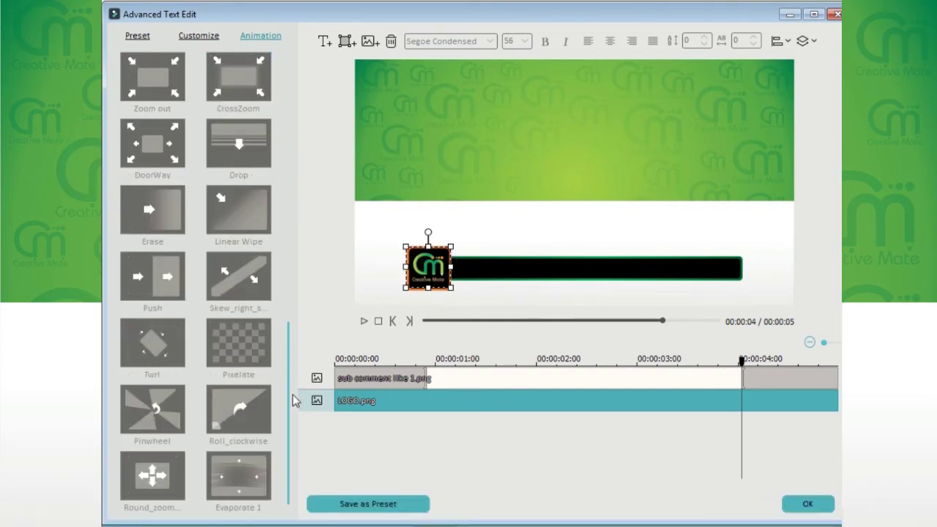
{"action": "double_click", "coordinate": [159, 412]}
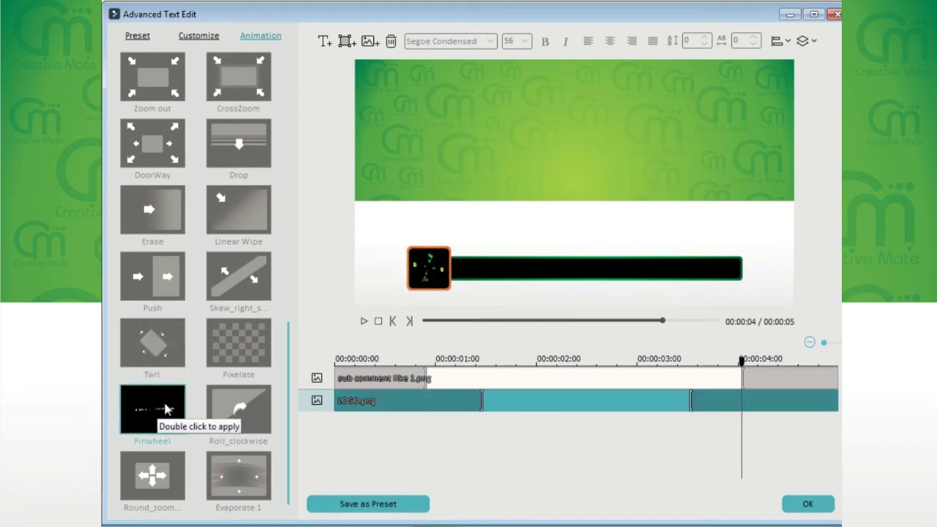
{"action": "left_click_drag", "start_coordinate": [481, 403], "coordinate": [450, 404]}
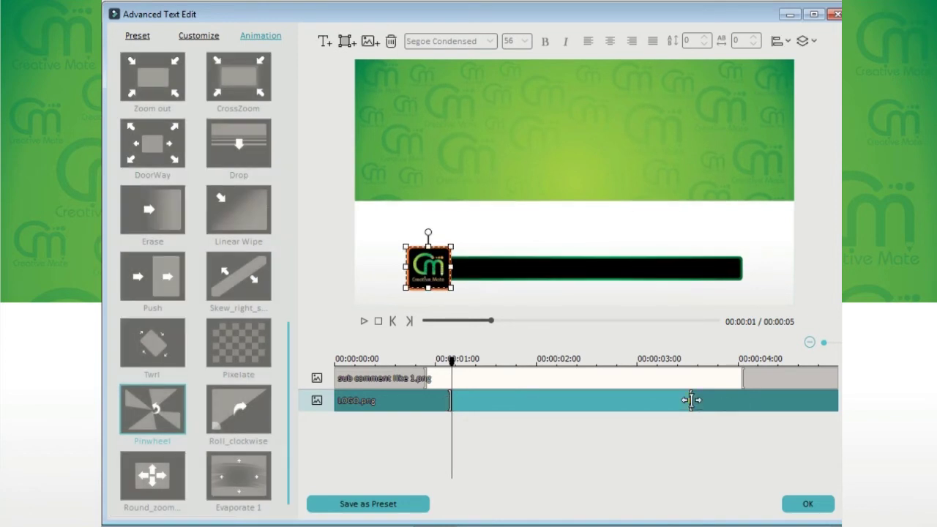
{"action": "left_click_drag", "start_coordinate": [691, 401], "coordinate": [725, 401]}
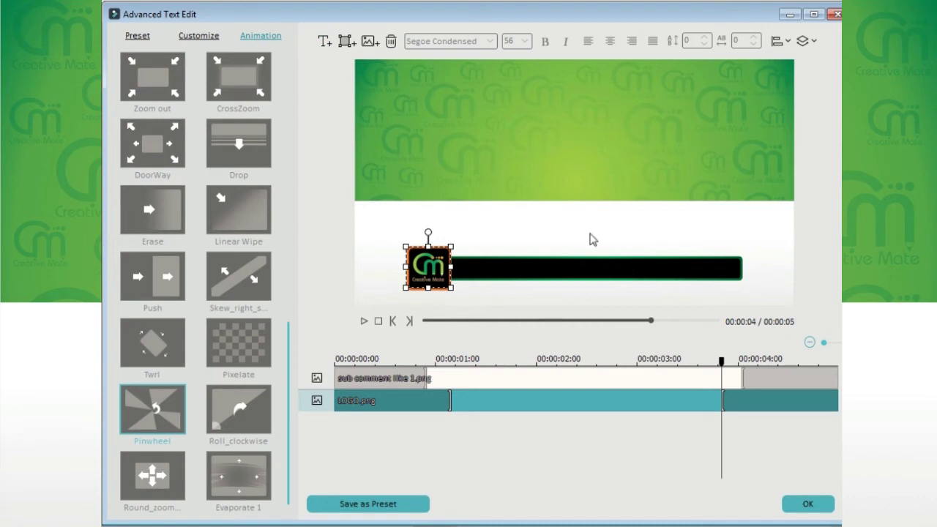
Step: Add the subcribe image, placed and enlarged along the black bar
{"action": "left_click", "coordinate": [369, 41]}
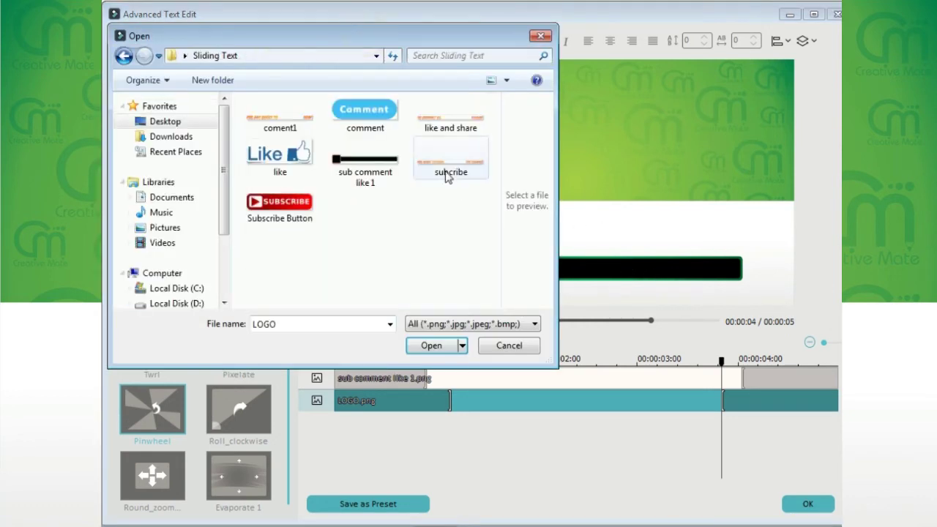
{"action": "left_click", "coordinate": [448, 167]}
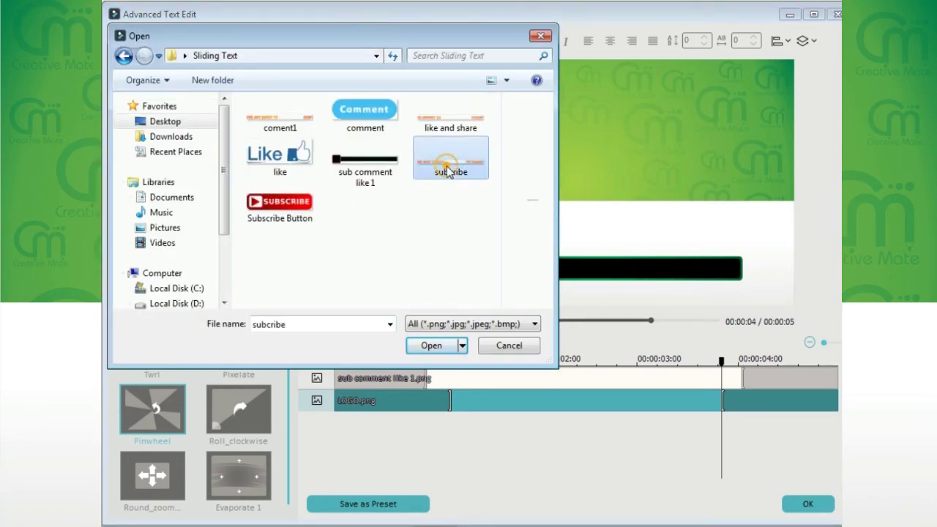
{"action": "left_click", "coordinate": [431, 346]}
{"action": "mouse_move", "coordinate": [491, 137]}
{"action": "left_mouse_down"}
{"action": "mouse_move", "coordinate": [531, 267]}
{"action": "mouse_move", "coordinate": [523, 268]}
{"action": "left_mouse_up"}
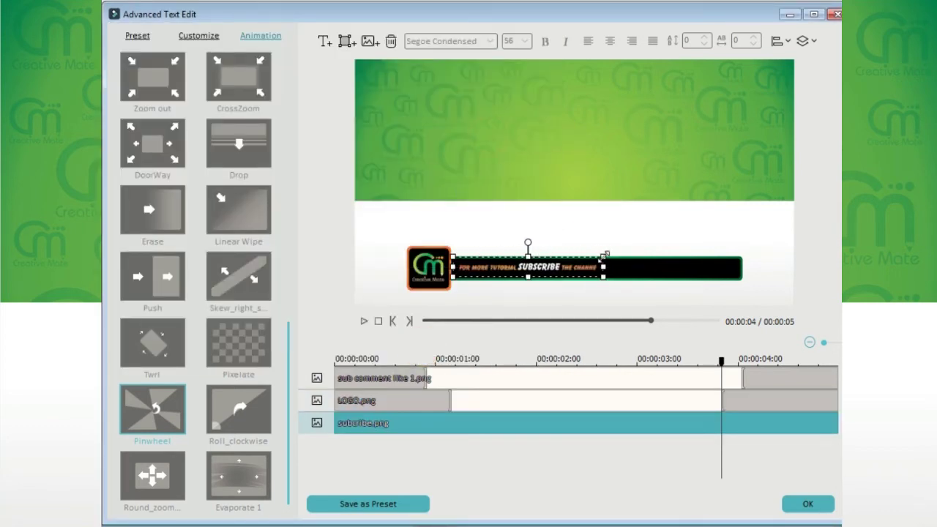
{"action": "left_click_drag", "start_coordinate": [605, 255], "coordinate": [691, 233]}
{"action": "left_click_drag", "start_coordinate": [613, 266], "coordinate": [611, 268]}
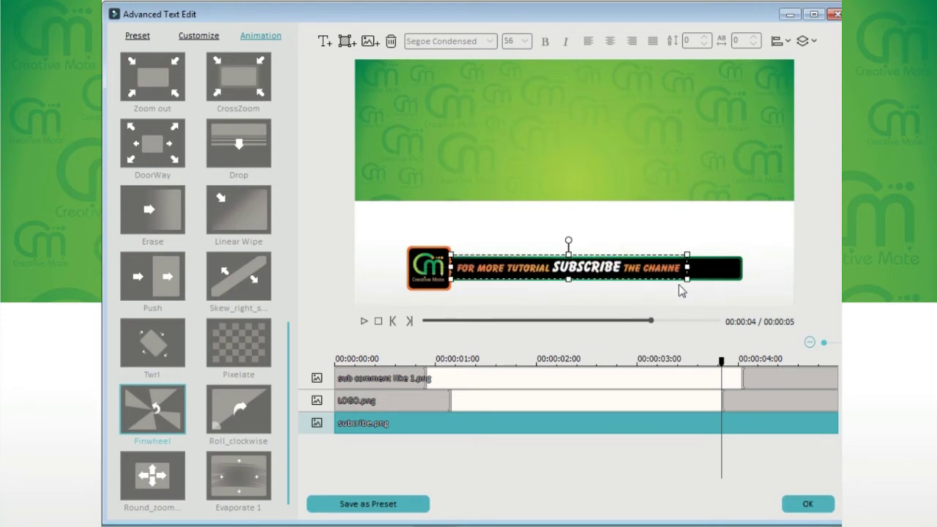
Step: Add the Subscribe Button image at the bar's right end and narrow the text to clear it
{"action": "left_click", "coordinate": [363, 42]}
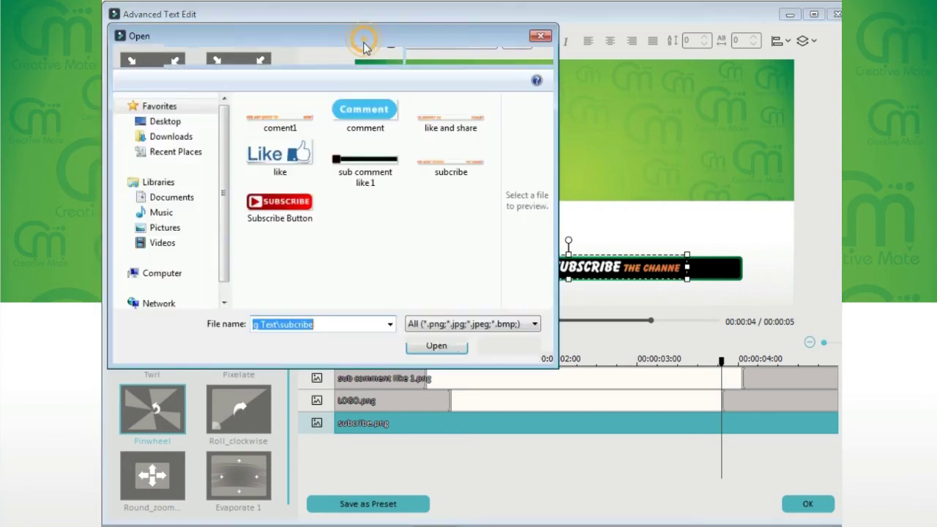
{"action": "left_click", "coordinate": [280, 209]}
{"action": "left_click", "coordinate": [431, 345]}
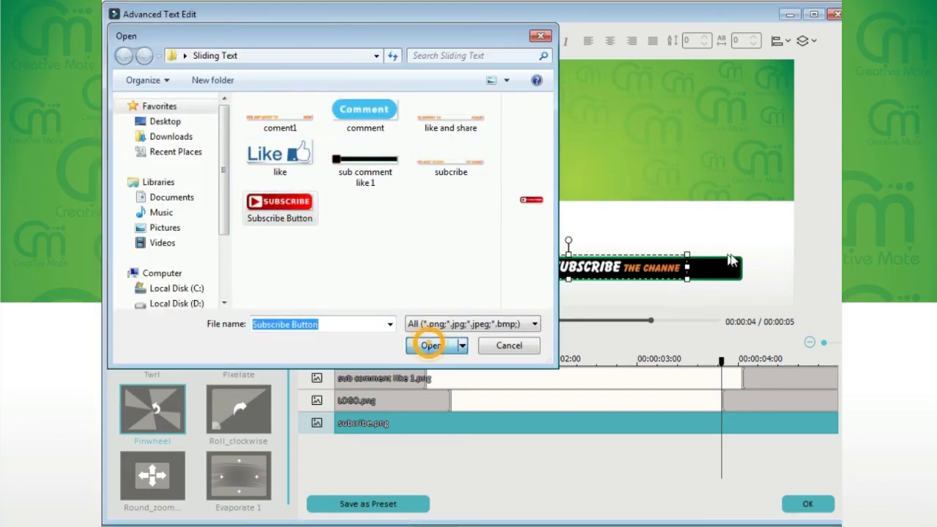
{"action": "left_click_drag", "start_coordinate": [525, 148], "coordinate": [691, 279]}
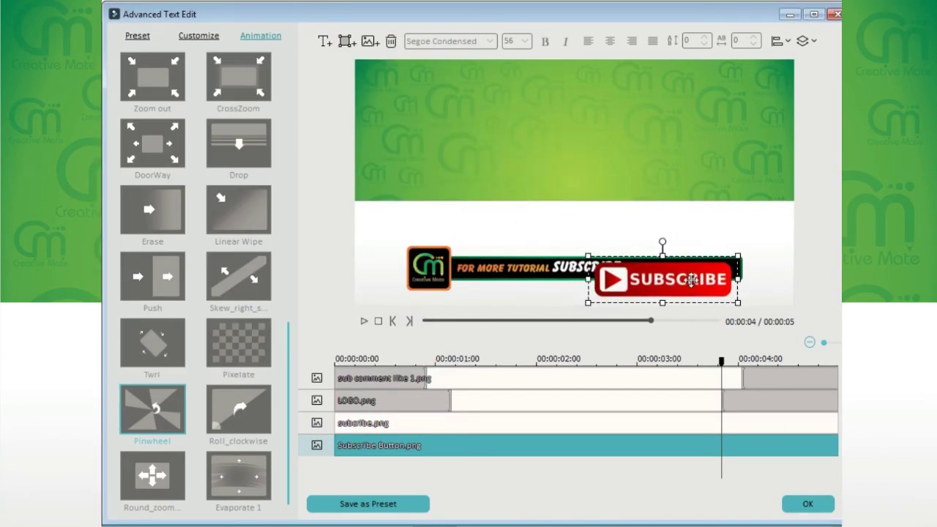
{"action": "left_click_drag", "start_coordinate": [583, 308], "coordinate": [657, 288]}
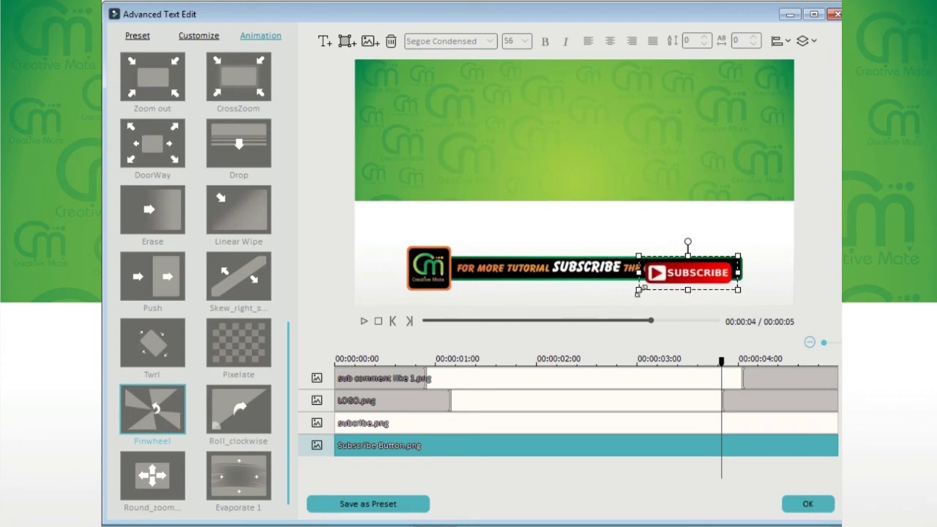
{"action": "left_click_drag", "start_coordinate": [744, 261], "coordinate": [675, 256]}
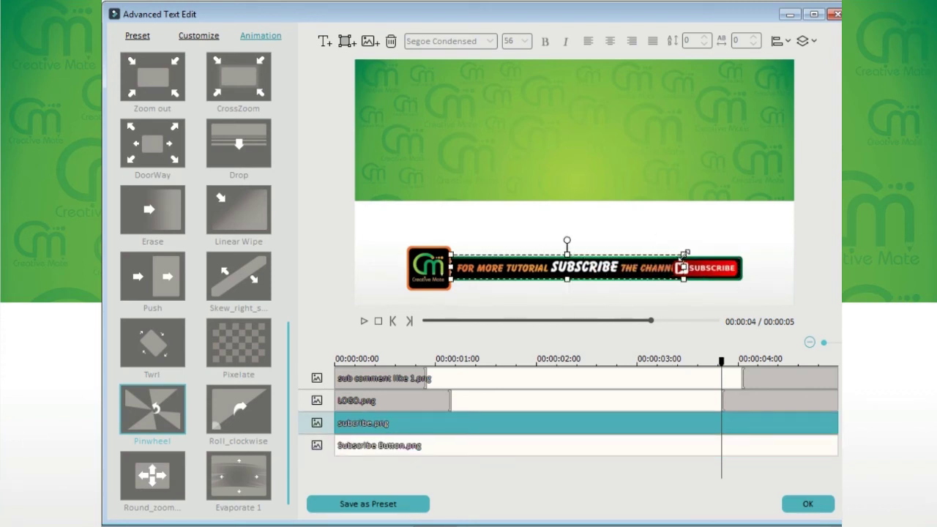
Step: Apply the Left Dir Insert animation to the subscribe text
{"action": "left_click", "coordinate": [672, 301]}
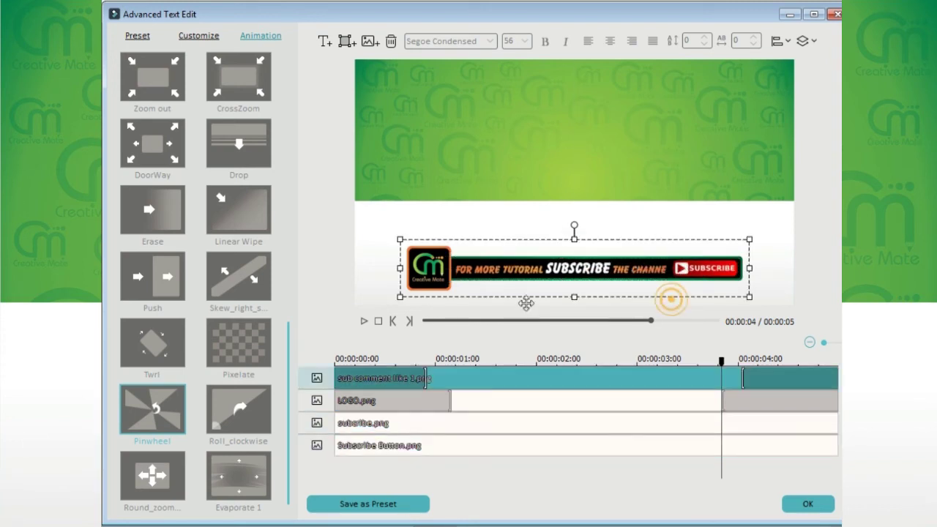
{"action": "left_click", "coordinate": [558, 268]}
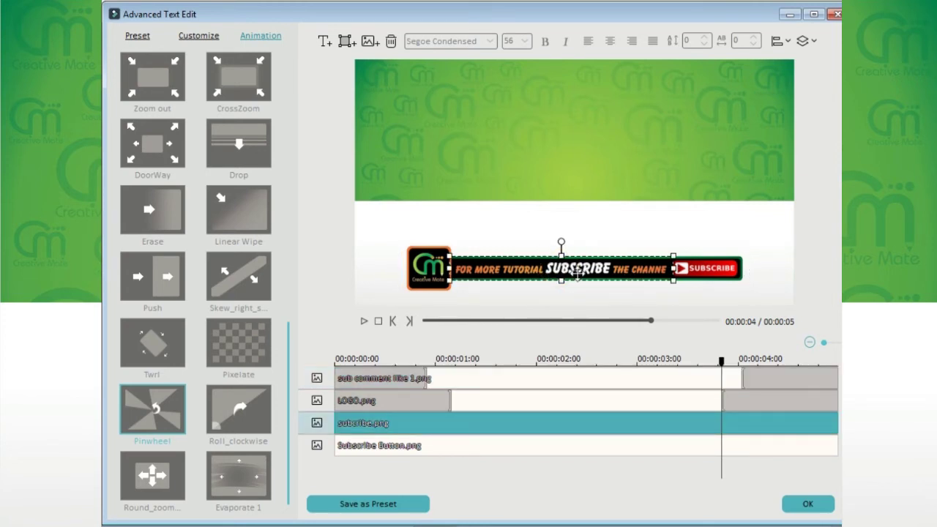
{"action": "scroll", "coordinate": [144, 269], "scroll_direction": "up", "scroll_amount": 10}
{"action": "double_click", "coordinate": [145, 270]}
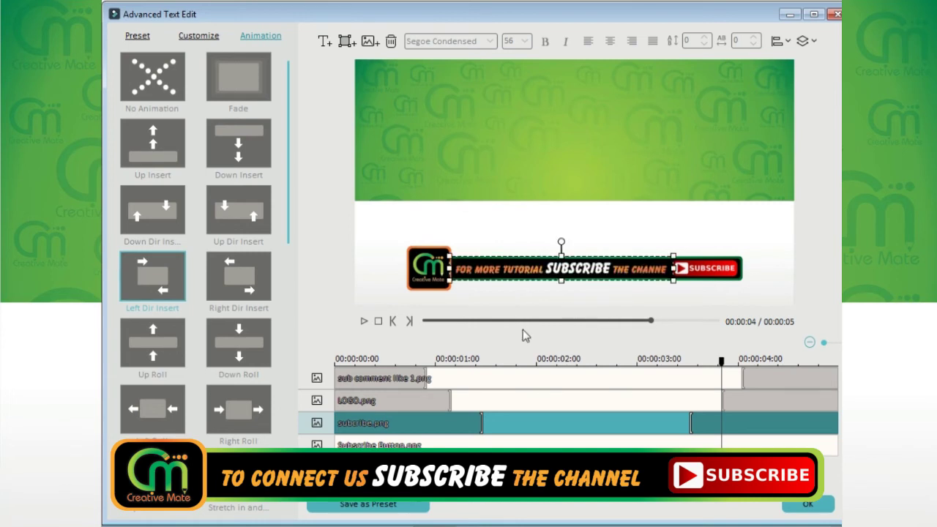
Step: Apply the Right Dir Insert animation to the red SUBSCRIBE button and preview it
{"action": "left_click", "coordinate": [730, 275]}
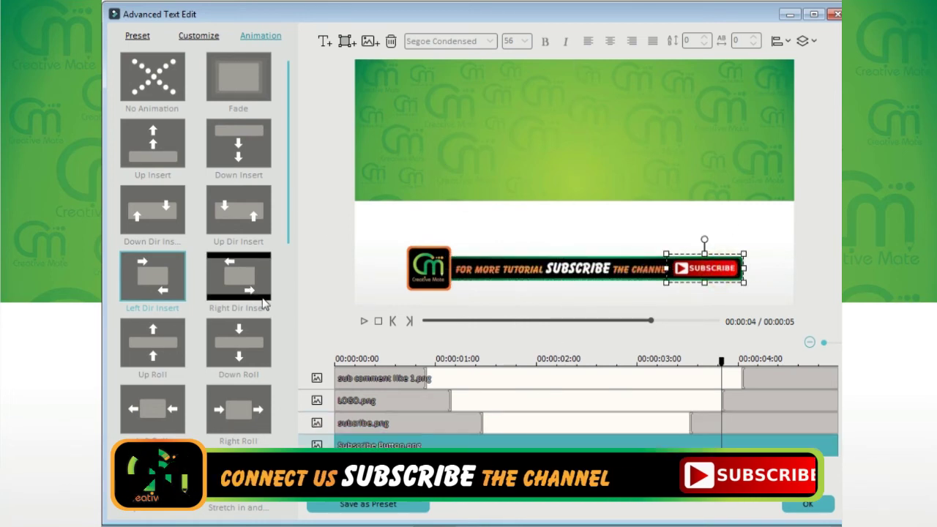
{"action": "double_click", "coordinate": [245, 286]}
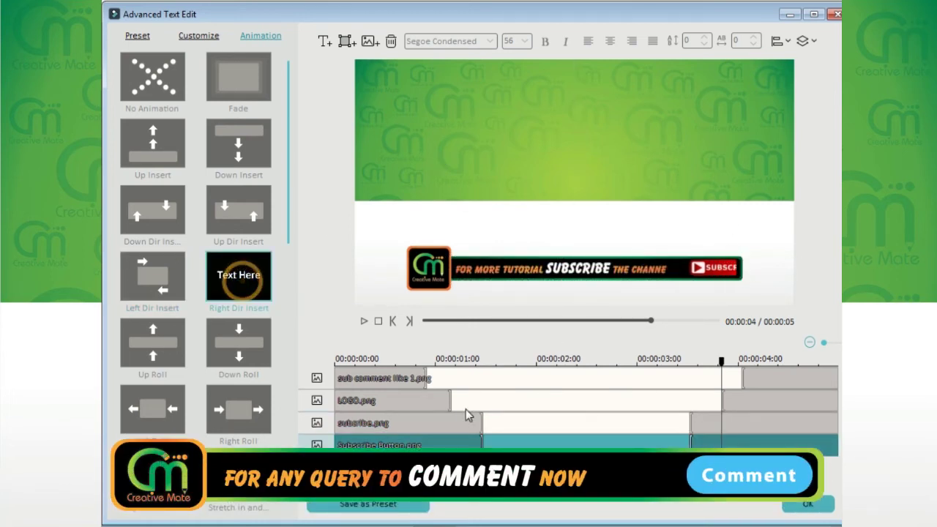
{"action": "left_click", "coordinate": [362, 323]}
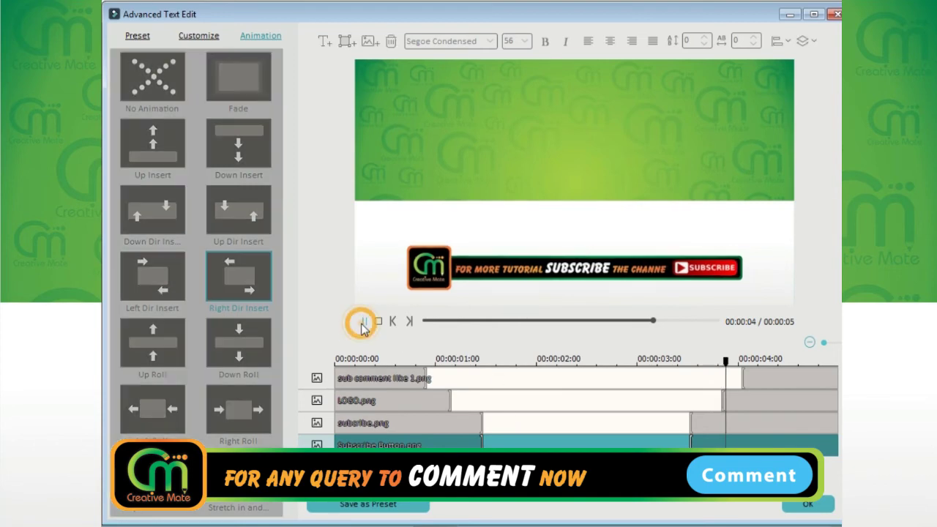
{"action": "left_click", "coordinate": [363, 323]}
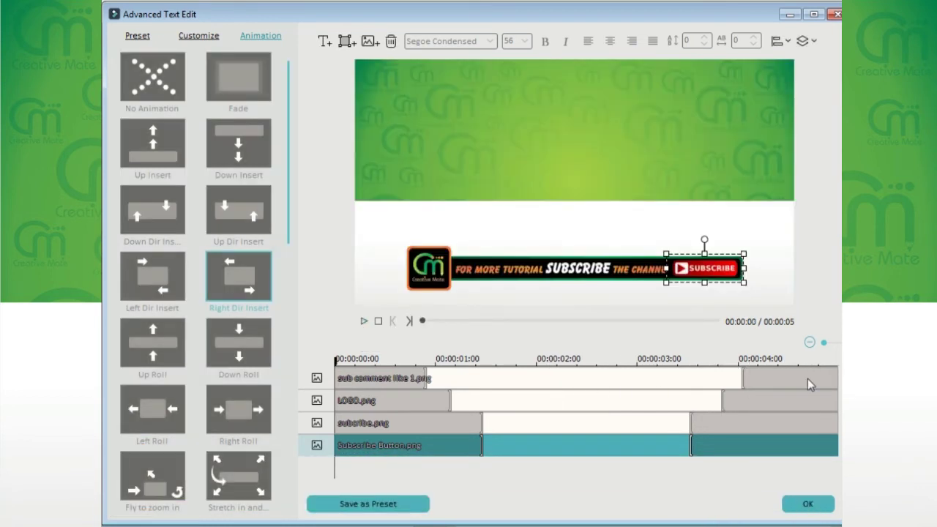
Step: Extend the background, logo, text and button clips to end together at about 4 seconds
{"action": "left_click", "coordinate": [765, 380]}
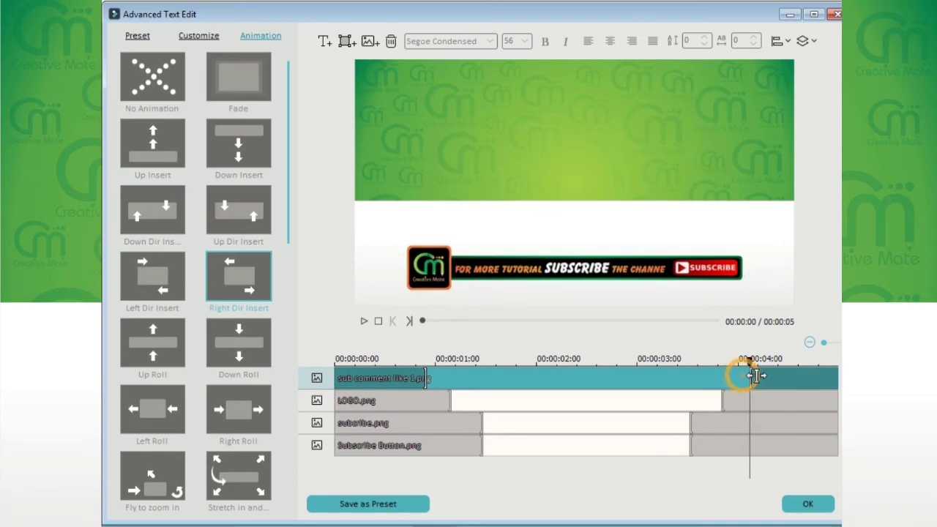
{"action": "left_click", "coordinate": [776, 376]}
{"action": "left_click", "coordinate": [722, 399]}
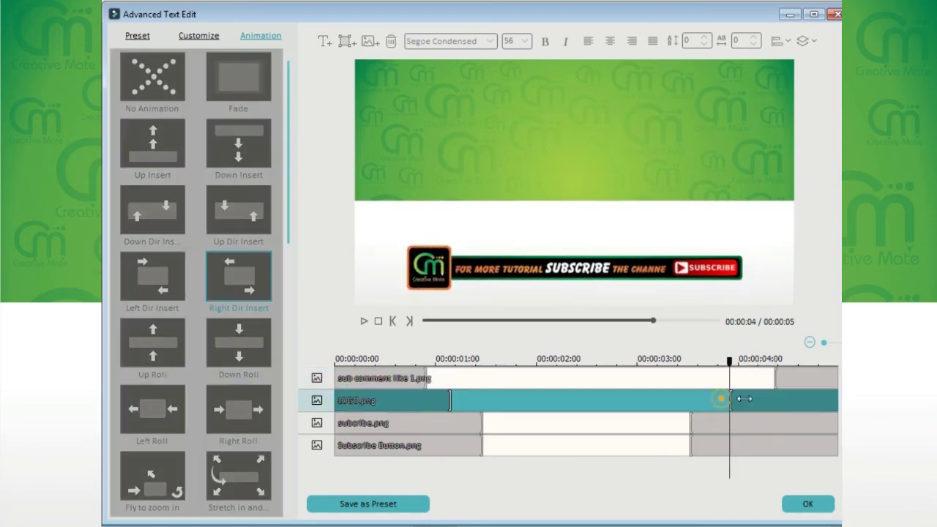
{"action": "left_click", "coordinate": [721, 422]}
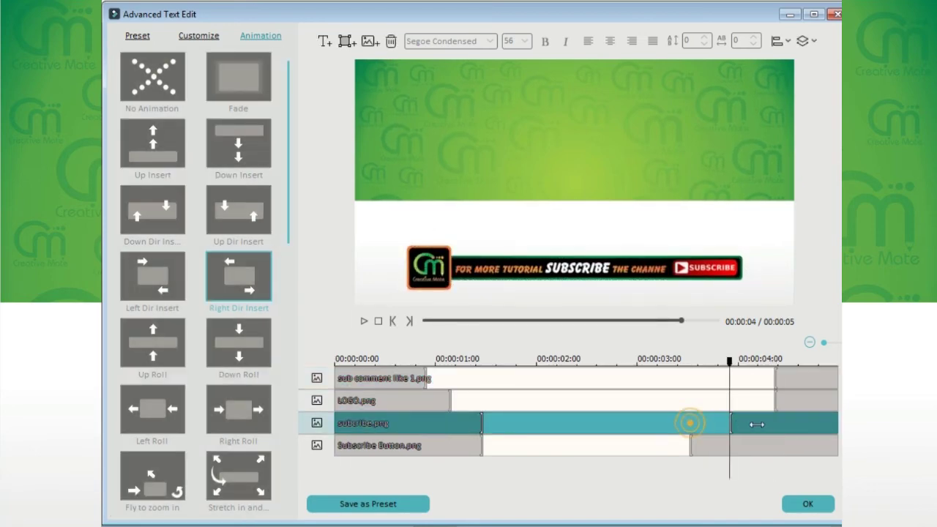
{"action": "left_click", "coordinate": [692, 444]}
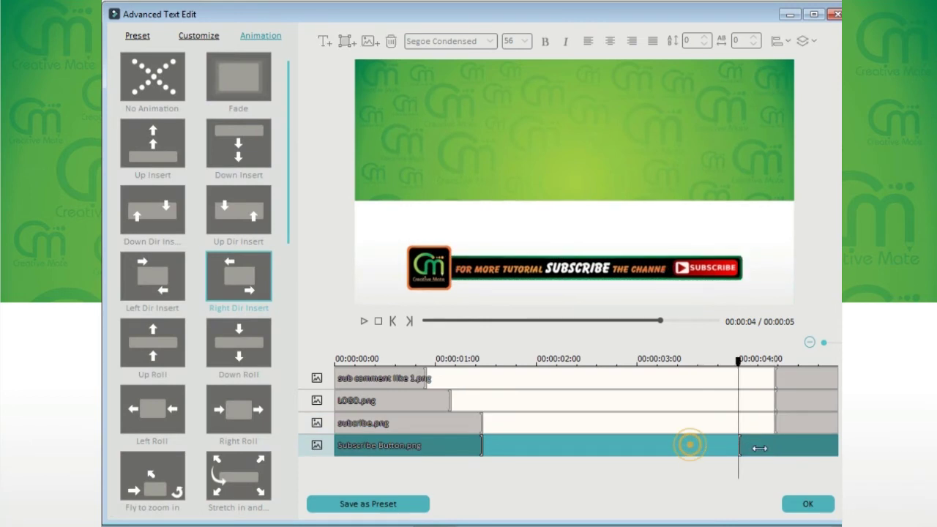
{"action": "left_click_drag", "start_coordinate": [692, 444], "coordinate": [775, 445]}
{"action": "left_click", "coordinate": [364, 323]}
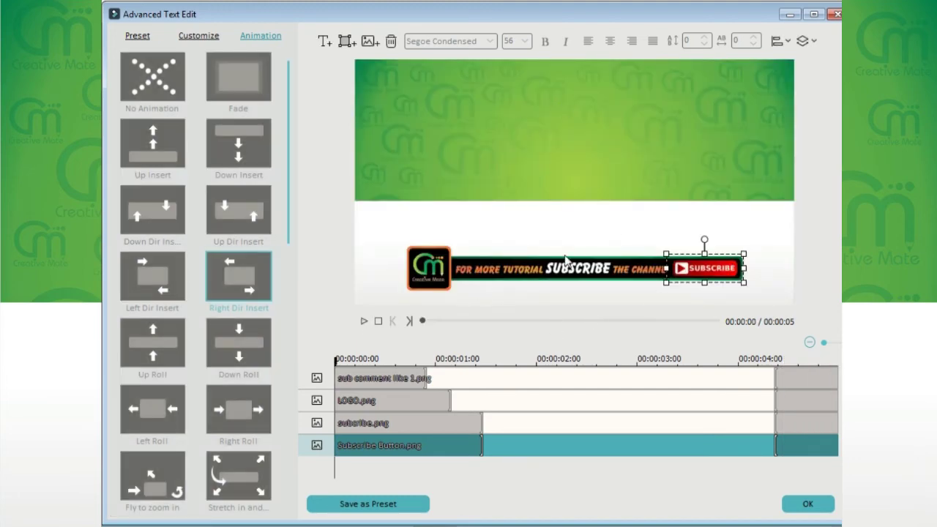
{"action": "left_click", "coordinate": [809, 504]}
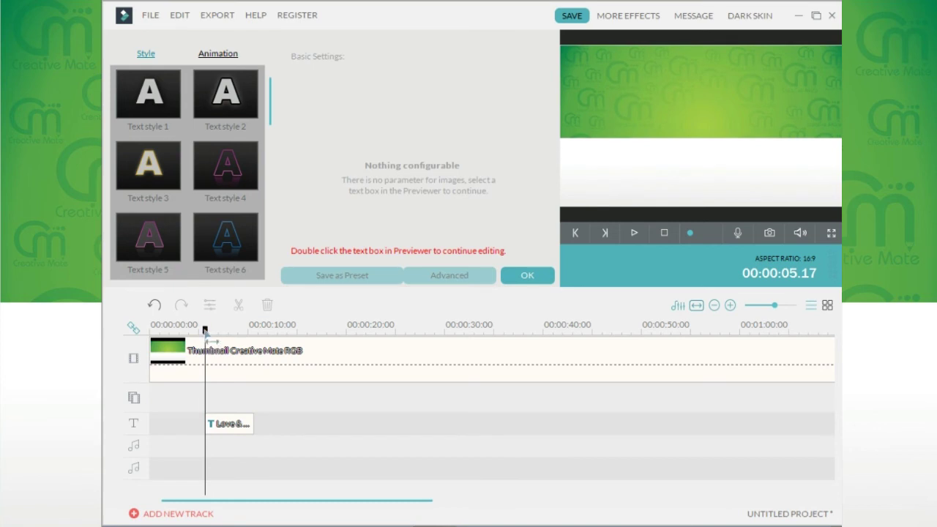
Step: Play the video with the new banner, then copy the banner clip
{"action": "left_click", "coordinate": [203, 329]}
{"action": "left_click", "coordinate": [634, 233]}
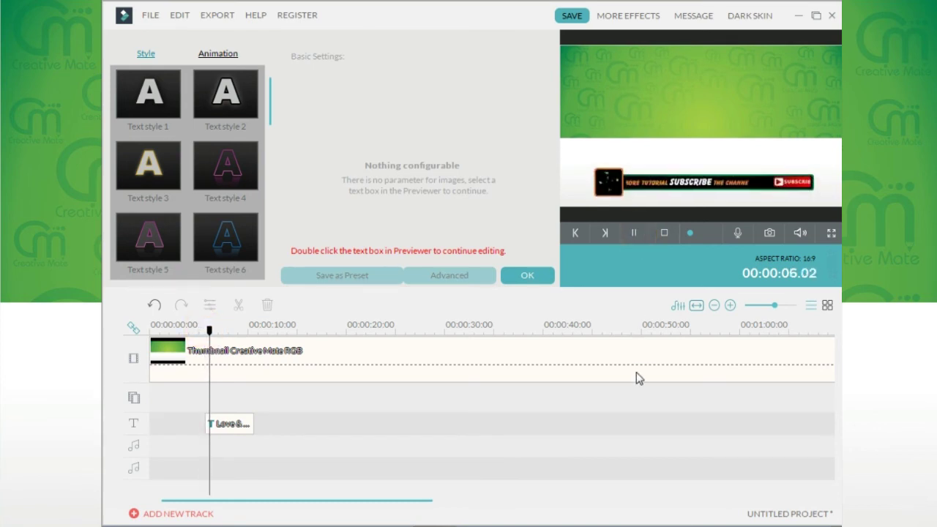
{"action": "left_click", "coordinate": [227, 425]}
{"action": "right_click", "coordinate": [228, 425]}
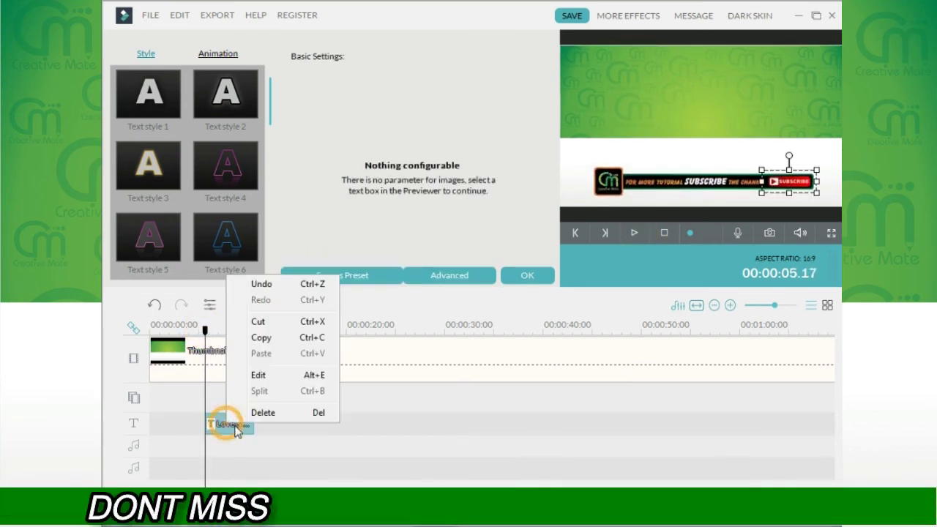
{"action": "left_click", "coordinate": [263, 337]}
Step: Paste the banner copy right after the original and open it in Advanced Text Edit
{"action": "left_click_drag", "start_coordinate": [268, 329], "coordinate": [260, 329]}
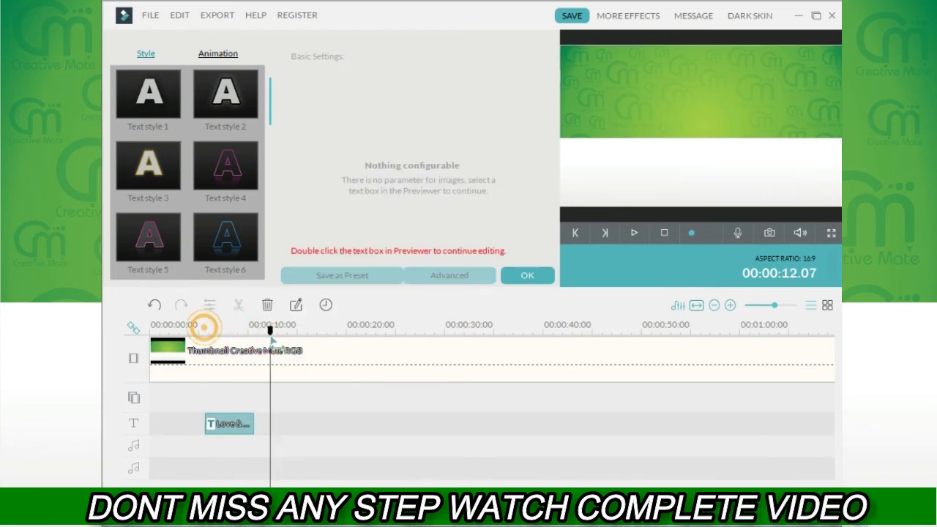
{"action": "right_click", "coordinate": [307, 431]}
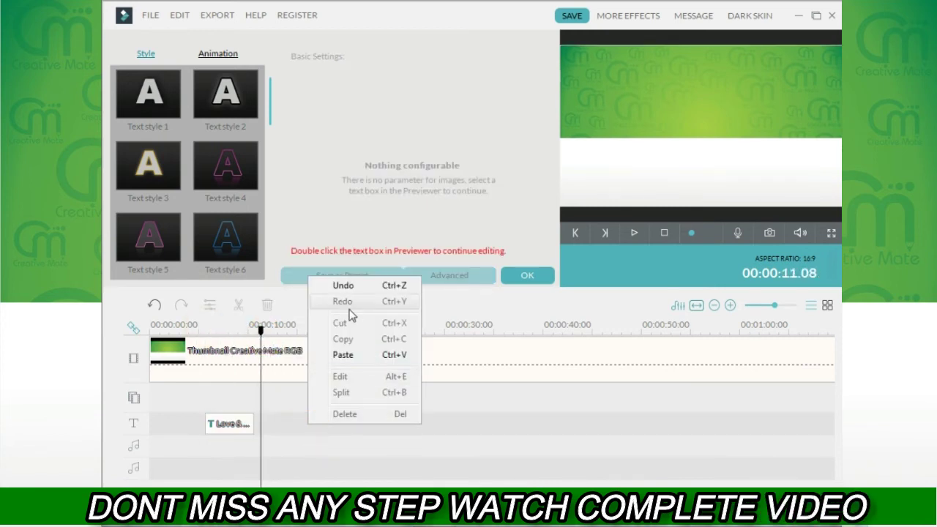
{"action": "left_click", "coordinate": [354, 357]}
{"action": "left_click_drag", "start_coordinate": [285, 425], "coordinate": [278, 425]}
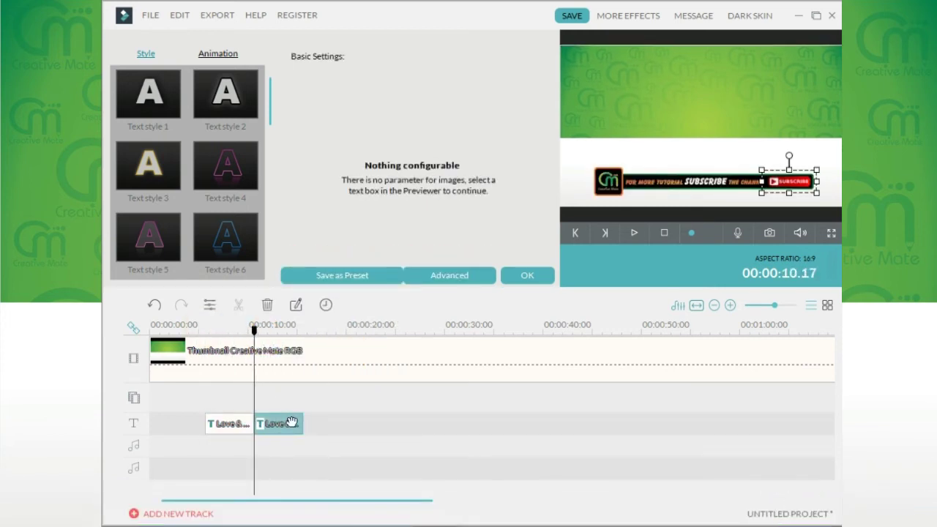
{"action": "left_click", "coordinate": [443, 276]}
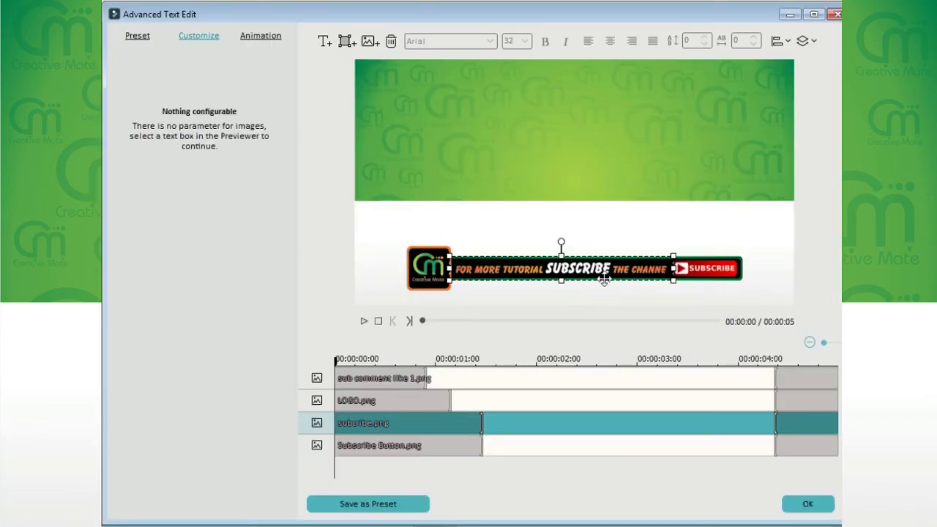
Step: Replace the subscribe layers with the coment1 caption, placed and enlarged on the black bar
{"action": "key", "text": "Delete"}
{"action": "left_click", "coordinate": [716, 279]}
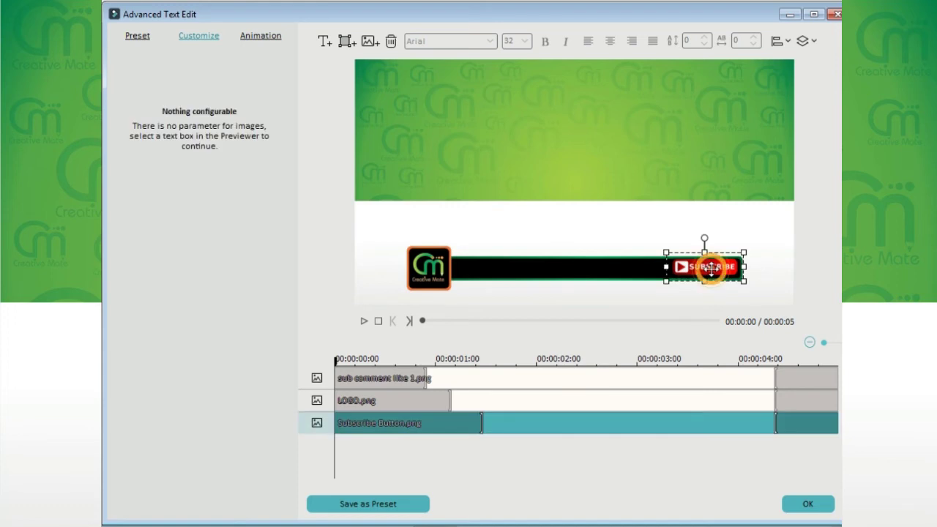
{"action": "key", "text": "Delete"}
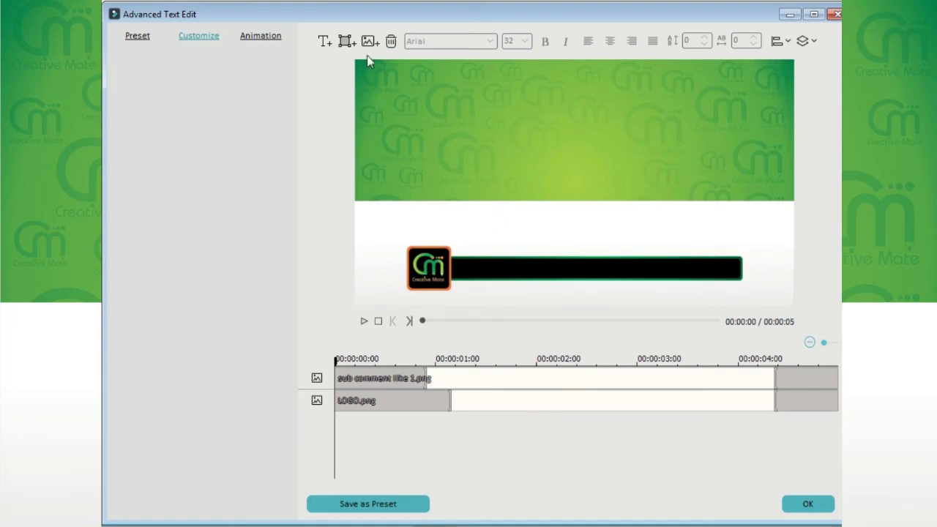
{"action": "left_click", "coordinate": [368, 42]}
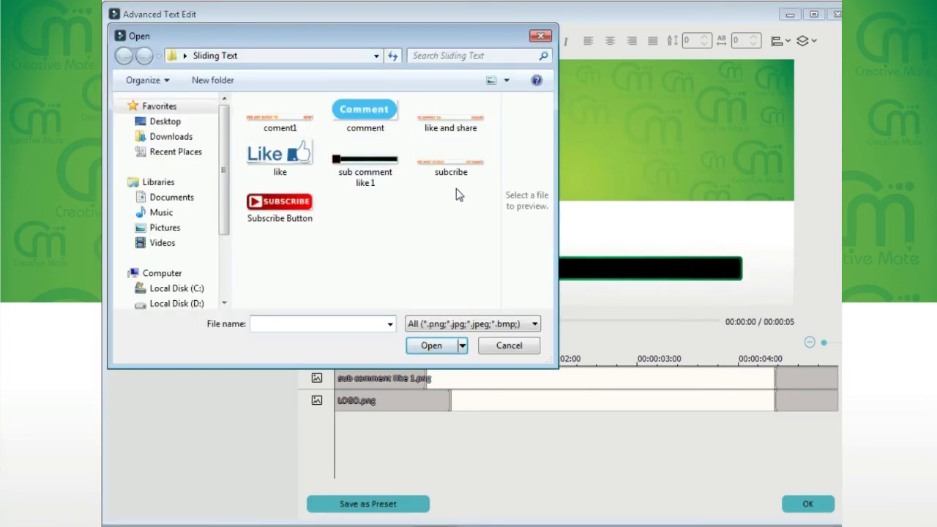
{"action": "left_click", "coordinate": [280, 117]}
{"action": "left_click", "coordinate": [430, 344]}
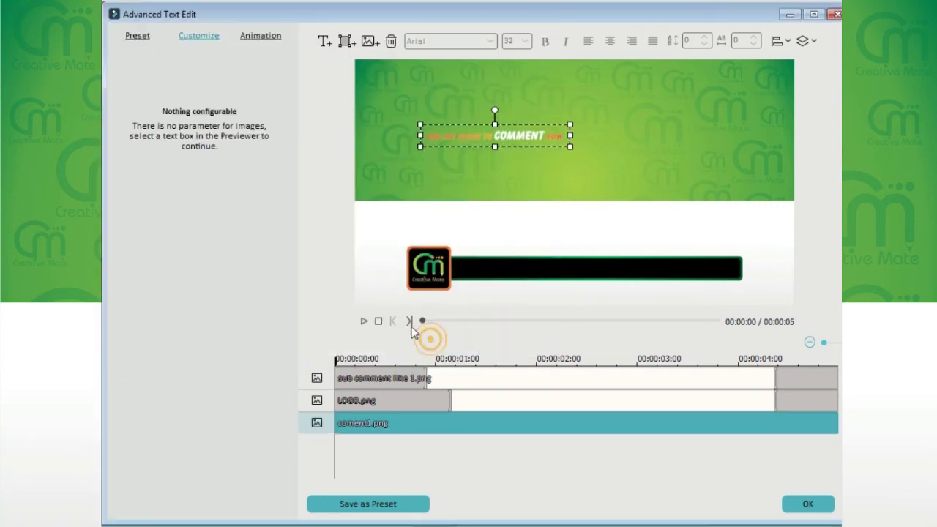
{"action": "left_click_drag", "start_coordinate": [509, 138], "coordinate": [542, 270]}
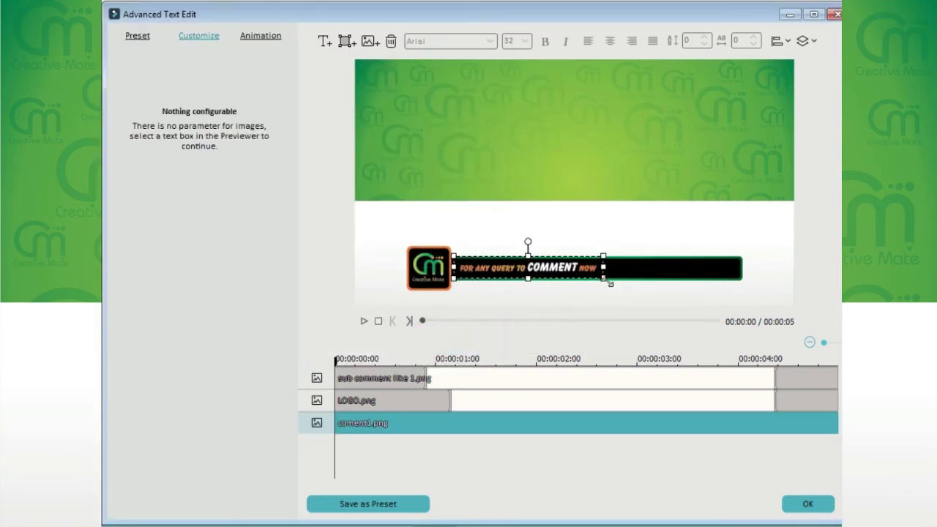
{"action": "left_click_drag", "start_coordinate": [610, 283], "coordinate": [659, 284]}
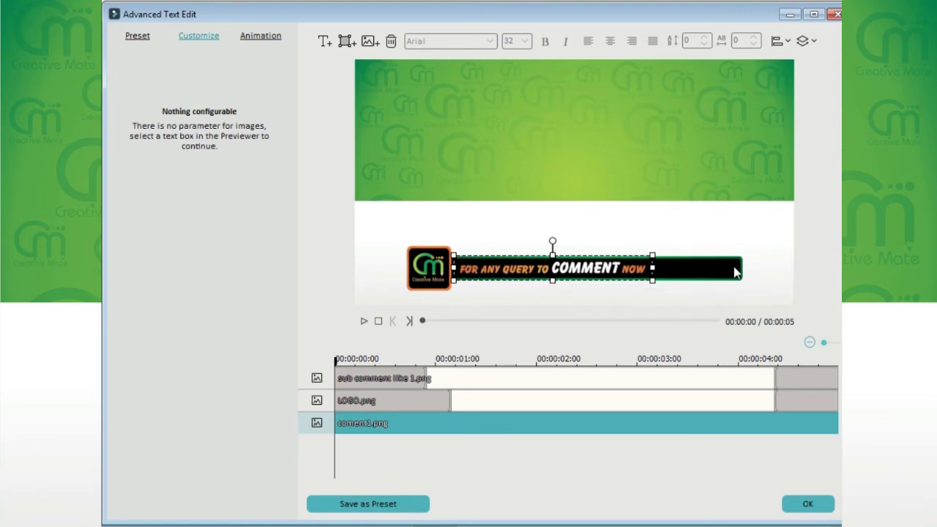
Step: Add the comment badge image, sized to the bar's right end, and nudge the caption left
{"action": "left_click", "coordinate": [372, 41]}
{"action": "left_click", "coordinate": [364, 109]}
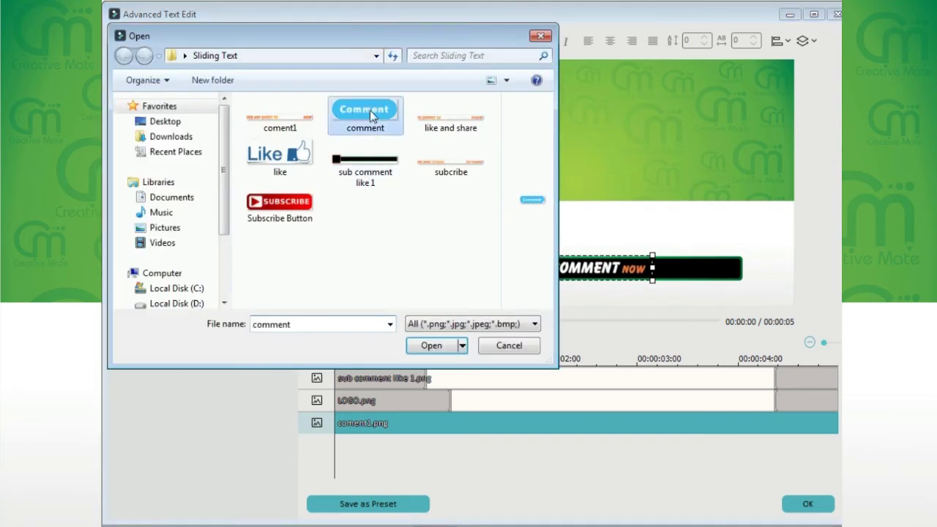
{"action": "left_click", "coordinate": [432, 346]}
{"action": "left_click_drag", "start_coordinate": [507, 156], "coordinate": [677, 286]}
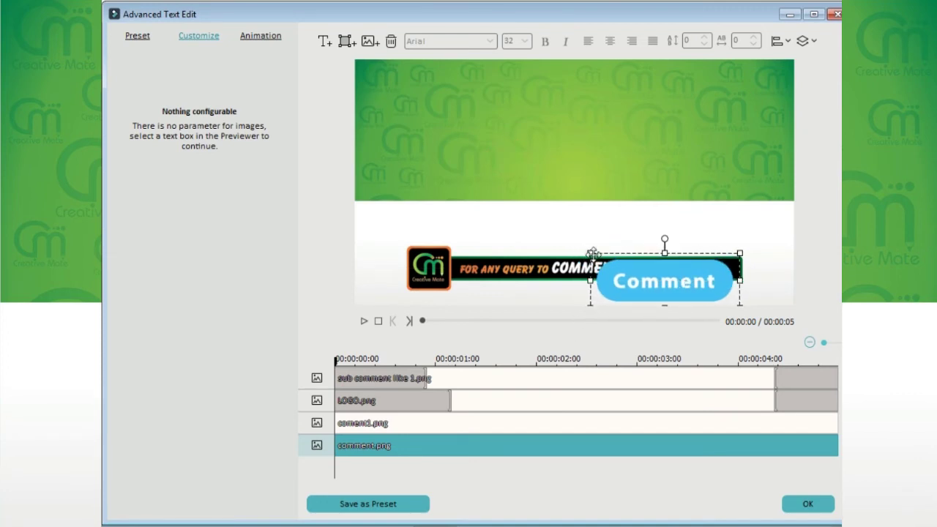
{"action": "left_click_drag", "start_coordinate": [593, 253], "coordinate": [684, 262]}
{"action": "left_click", "coordinate": [579, 268]}
{"action": "left_click_drag", "start_coordinate": [579, 269], "coordinate": [577, 270]}
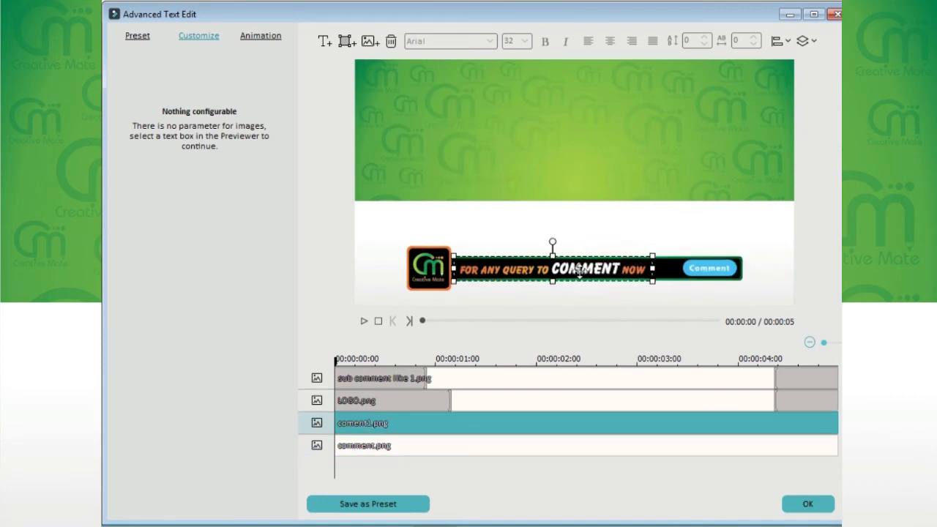
{"action": "left_click", "coordinate": [628, 448]}
{"action": "left_click", "coordinate": [571, 418]}
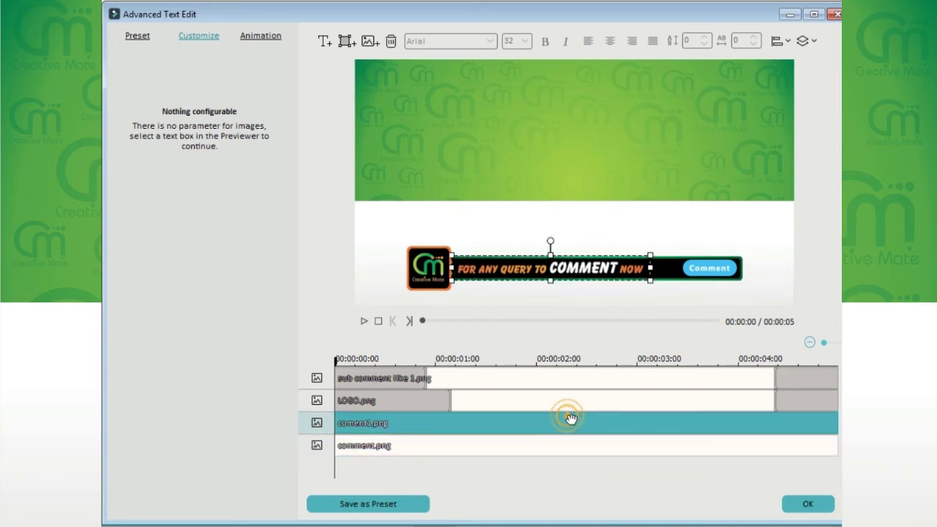
Step: Slide the caption in from the left and the badge from the right, both ending at 4 seconds
{"action": "left_click", "coordinate": [261, 39]}
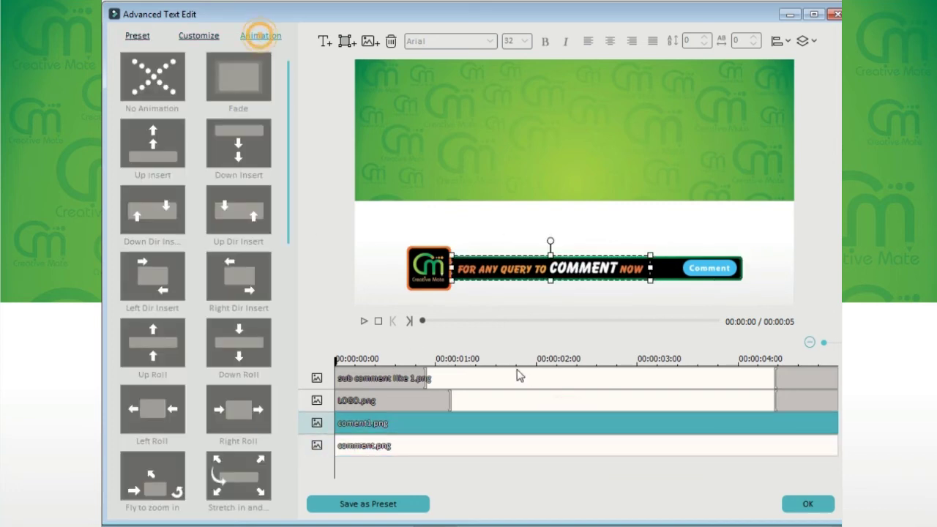
{"action": "left_click", "coordinate": [149, 283]}
{"action": "left_click", "coordinate": [477, 418]}
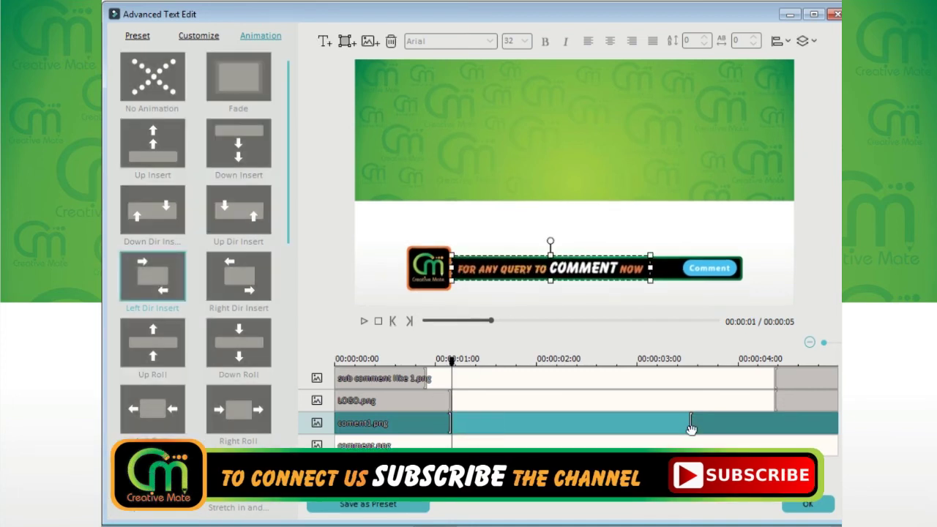
{"action": "left_click_drag", "start_coordinate": [691, 425], "coordinate": [774, 425]}
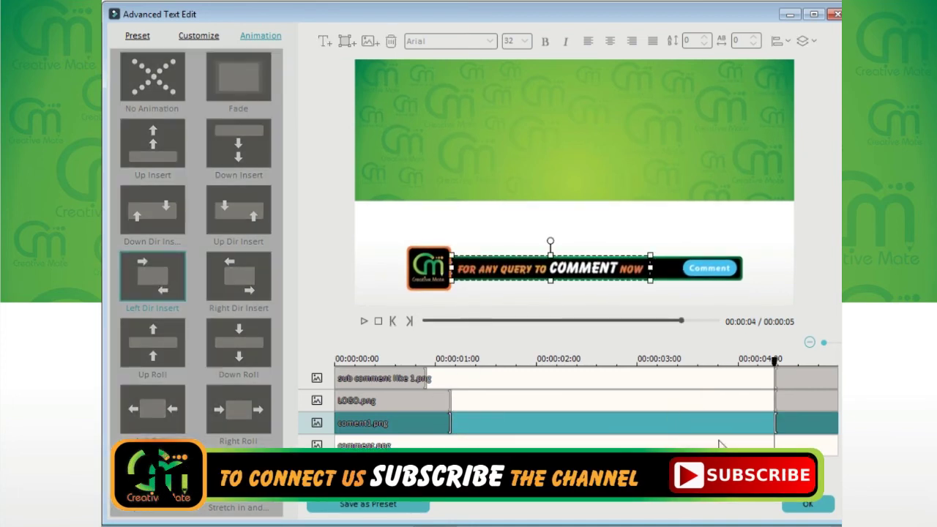
{"action": "left_click", "coordinate": [640, 443]}
{"action": "left_click", "coordinate": [239, 276]}
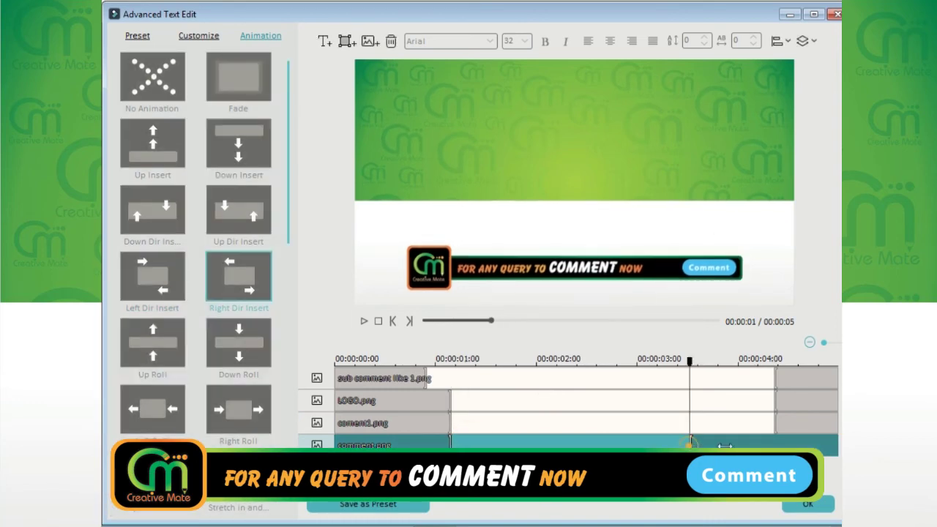
{"action": "left_click_drag", "start_coordinate": [690, 443], "coordinate": [774, 443]}
{"action": "left_click", "coordinate": [364, 322]}
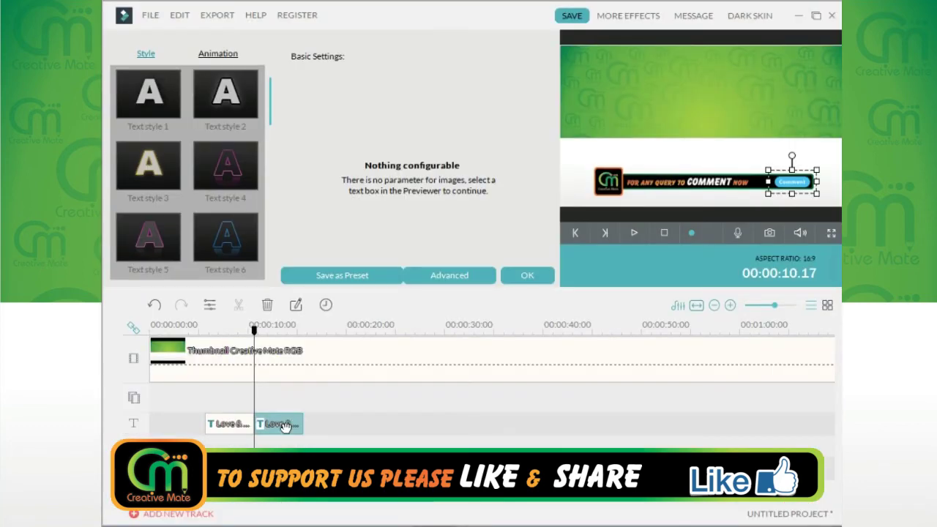
Step: Copy the Comment banner clip and paste a duplicate at about 15 seconds on the timeline
{"action": "right_click", "coordinate": [285, 426]}
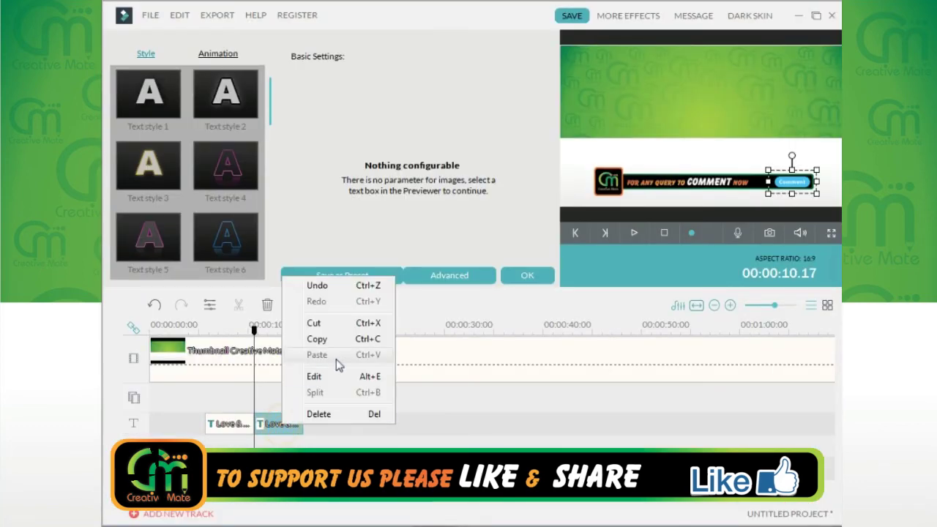
{"action": "left_click", "coordinate": [328, 339]}
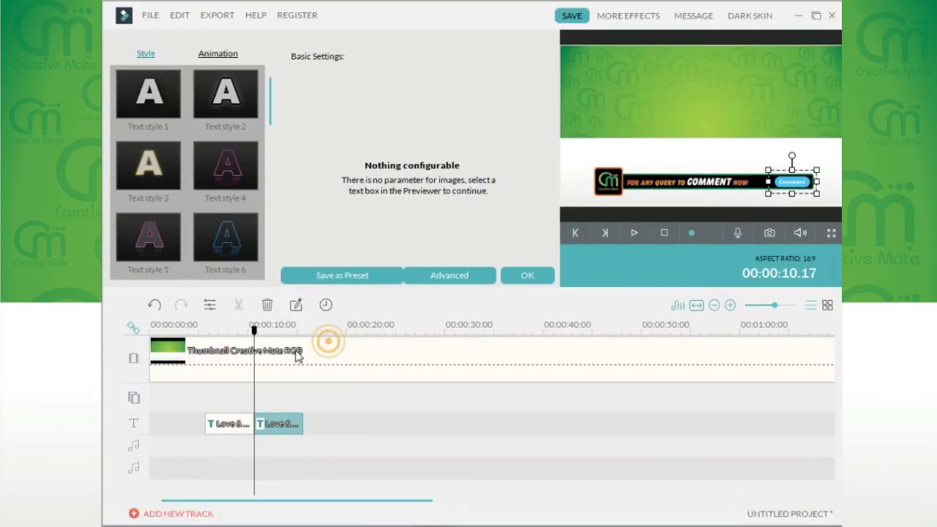
{"action": "right_click", "coordinate": [285, 424]}
{"action": "left_click", "coordinate": [323, 339]}
{"action": "left_click_drag", "start_coordinate": [252, 328], "coordinate": [307, 344]}
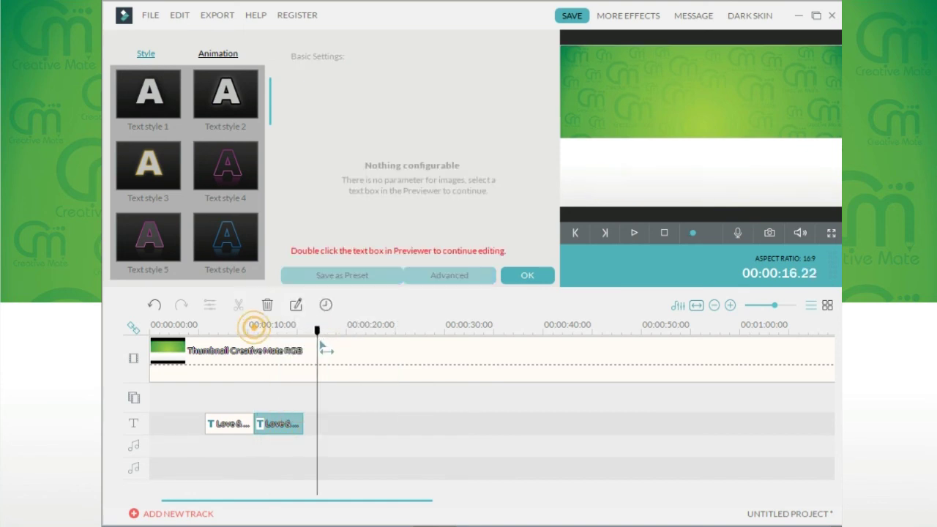
{"action": "right_click", "coordinate": [328, 423]}
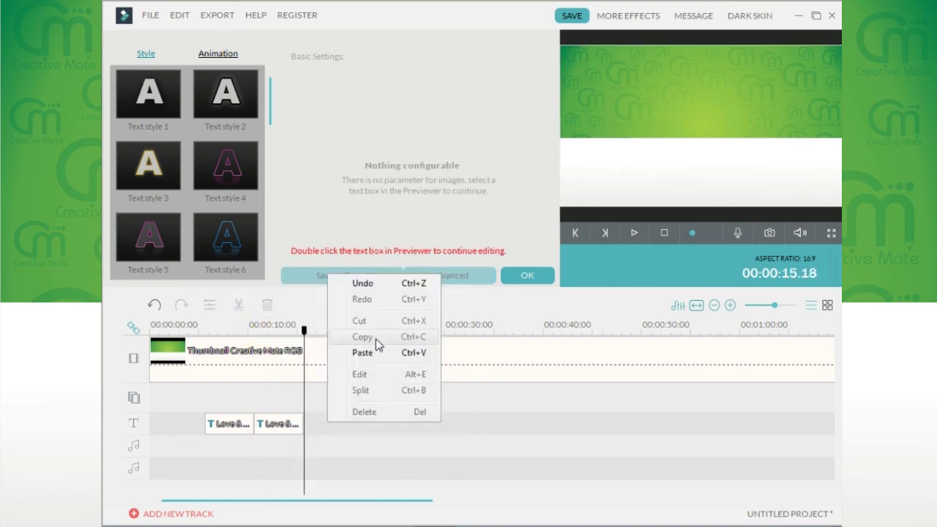
{"action": "left_click", "coordinate": [371, 350]}
{"action": "left_click", "coordinate": [328, 424]}
Step: In the duplicate, replace the COMMENT NOW images with the like and share image, enlarged on the black bar
{"action": "left_click", "coordinate": [441, 275]}
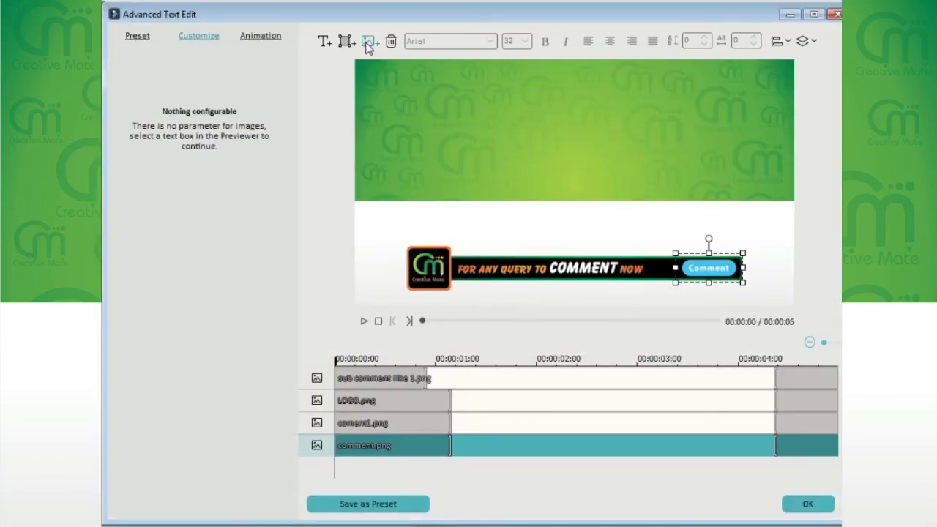
{"action": "left_click", "coordinate": [511, 252]}
{"action": "key", "text": "Delete"}
{"action": "key", "text": "Delete"}
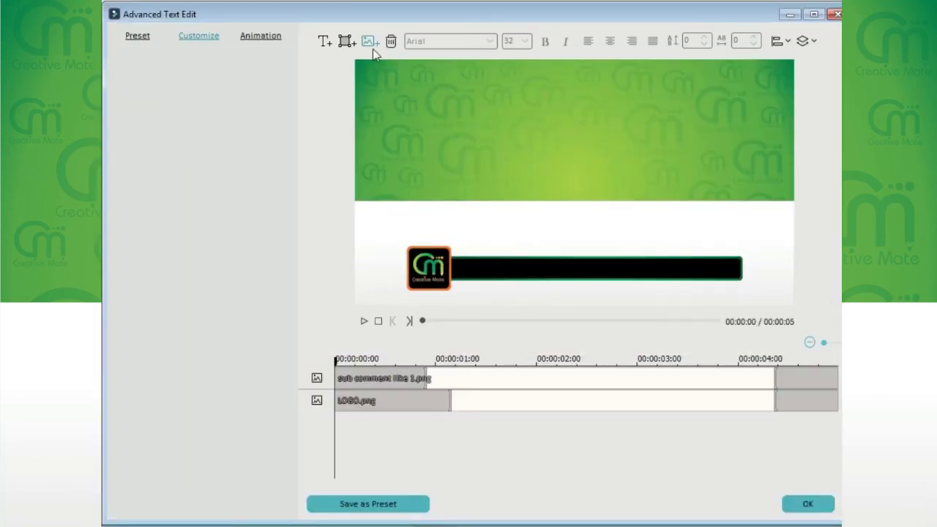
{"action": "left_click", "coordinate": [368, 41]}
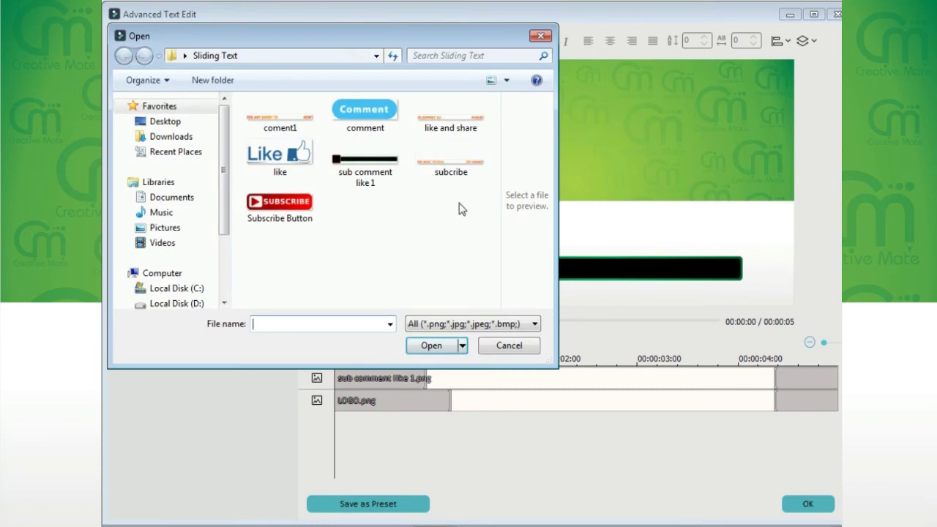
{"action": "double_click", "coordinate": [443, 118]}
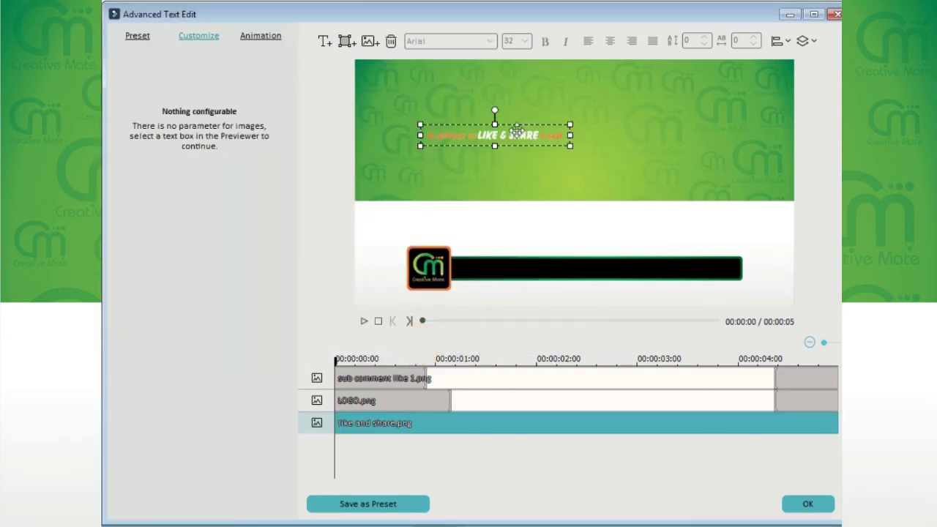
{"action": "left_click_drag", "start_coordinate": [517, 132], "coordinate": [549, 266]}
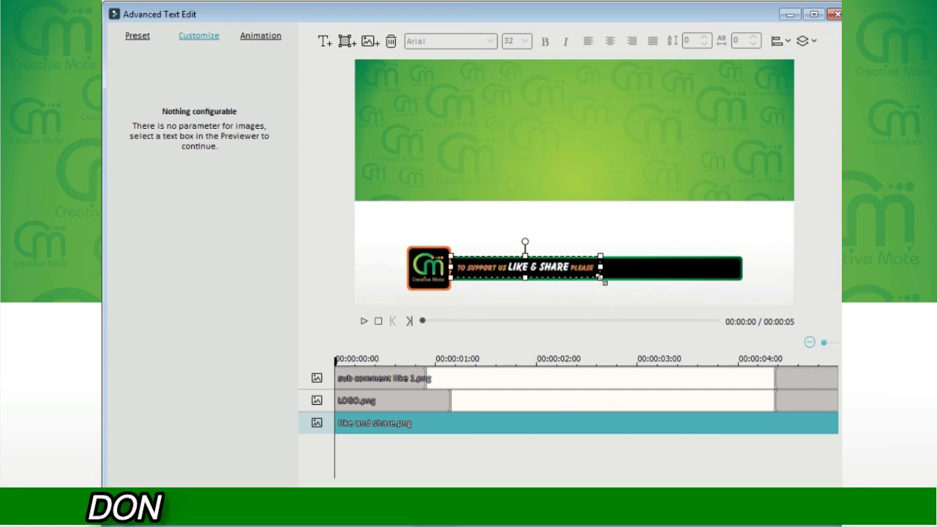
{"action": "left_click_drag", "start_coordinate": [603, 278], "coordinate": [667, 296]}
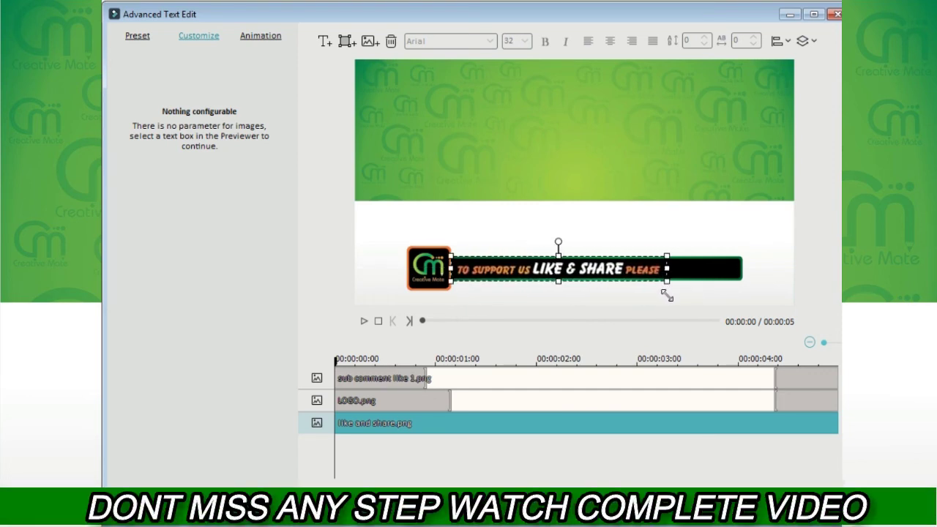
Step: Add the Like image at the bar's right end and shrink it to fit
{"action": "left_click", "coordinate": [369, 42]}
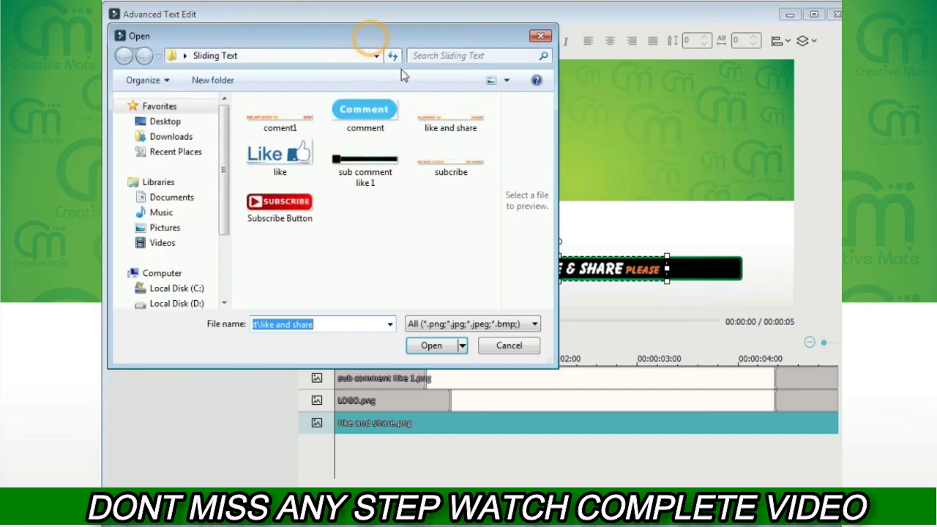
{"action": "left_click", "coordinate": [517, 347]}
{"action": "left_click", "coordinate": [368, 42]}
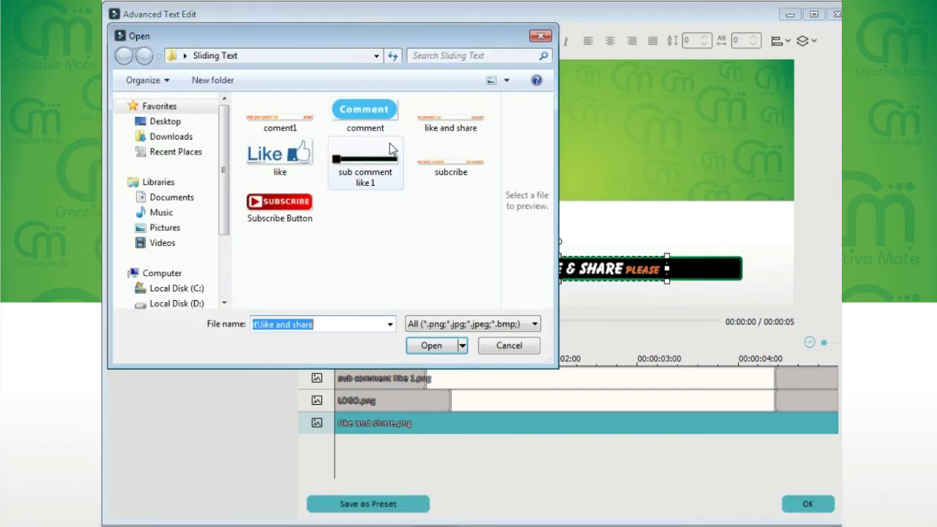
{"action": "left_click", "coordinate": [304, 151]}
{"action": "left_click", "coordinate": [431, 349]}
{"action": "mouse_move", "coordinate": [521, 158]}
{"action": "left_mouse_down"}
{"action": "mouse_move", "coordinate": [691, 286]}
{"action": "mouse_move", "coordinate": [685, 263]}
{"action": "left_mouse_up"}
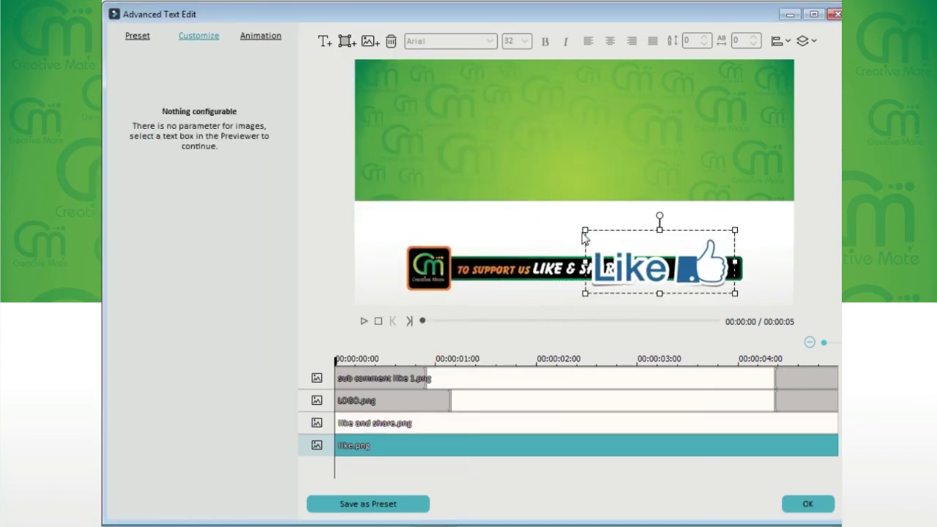
{"action": "left_click_drag", "start_coordinate": [585, 231], "coordinate": [664, 251]}
{"action": "left_click", "coordinate": [714, 273]}
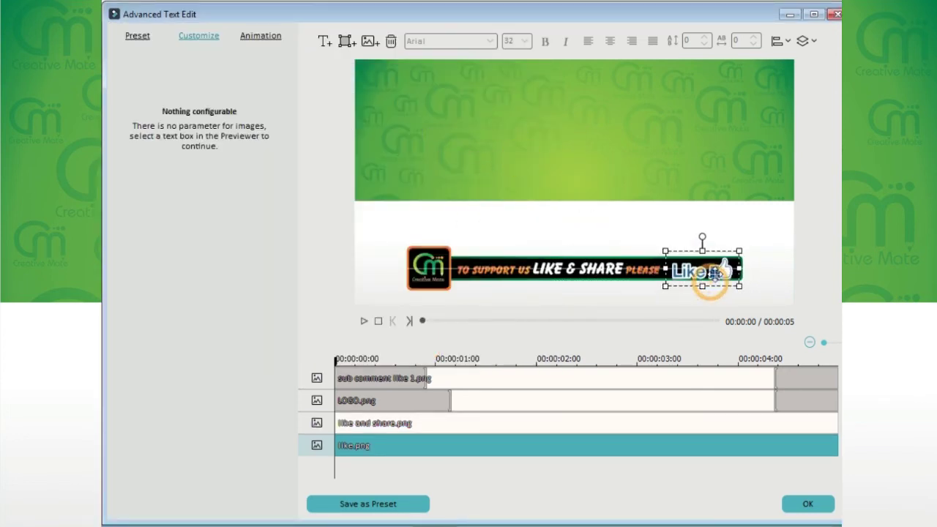
{"action": "left_click_drag", "start_coordinate": [665, 286], "coordinate": [724, 270]}
Step: Widen the LIKE & SHARE text image slightly to the right
{"action": "left_click", "coordinate": [739, 286]}
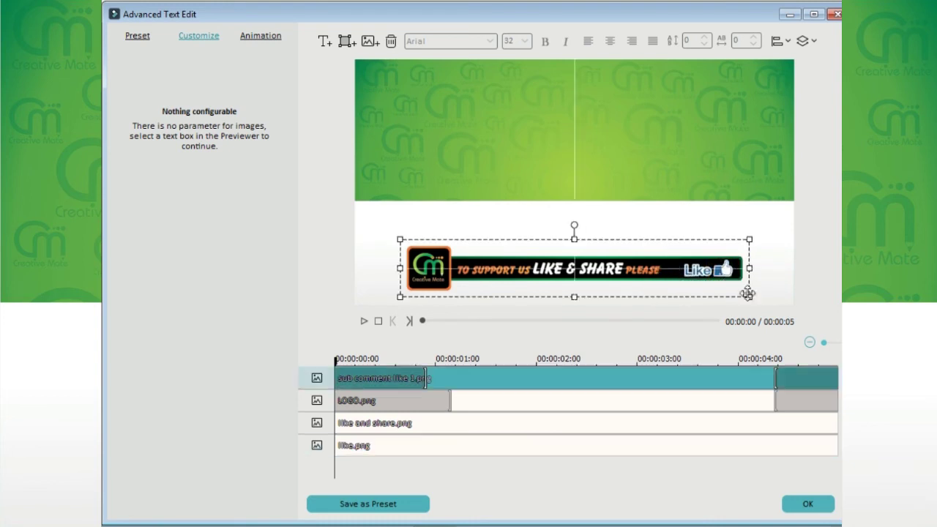
{"action": "left_click", "coordinate": [638, 270]}
{"action": "left_click_drag", "start_coordinate": [666, 280], "coordinate": [670, 280]}
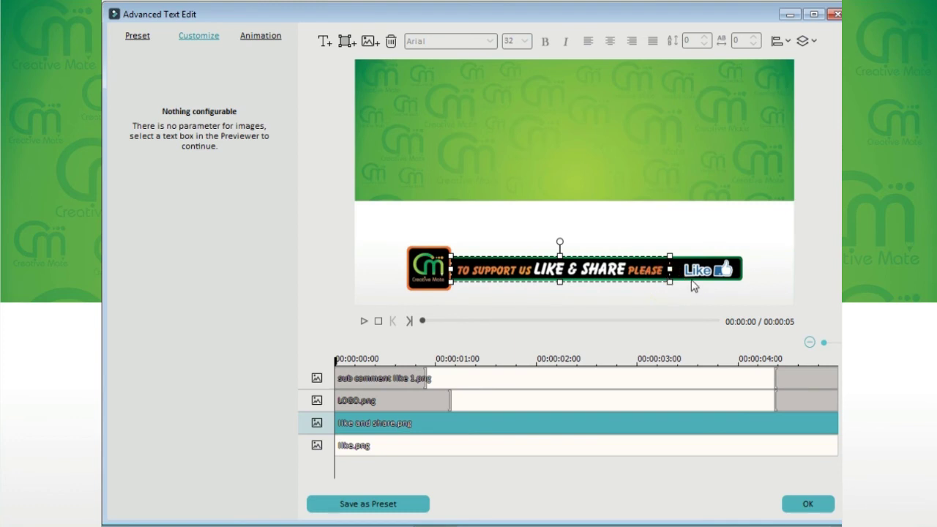
Step: Apply Left Dir Insert to the LIKE & SHARE text, shortening its slide-in and delaying exit to about 4 seconds
{"action": "left_click", "coordinate": [247, 37]}
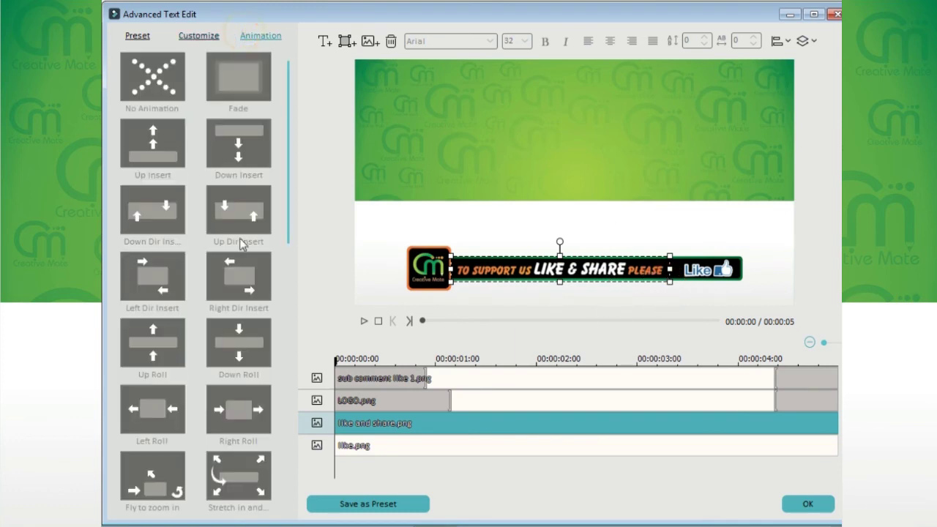
{"action": "left_click", "coordinate": [149, 276]}
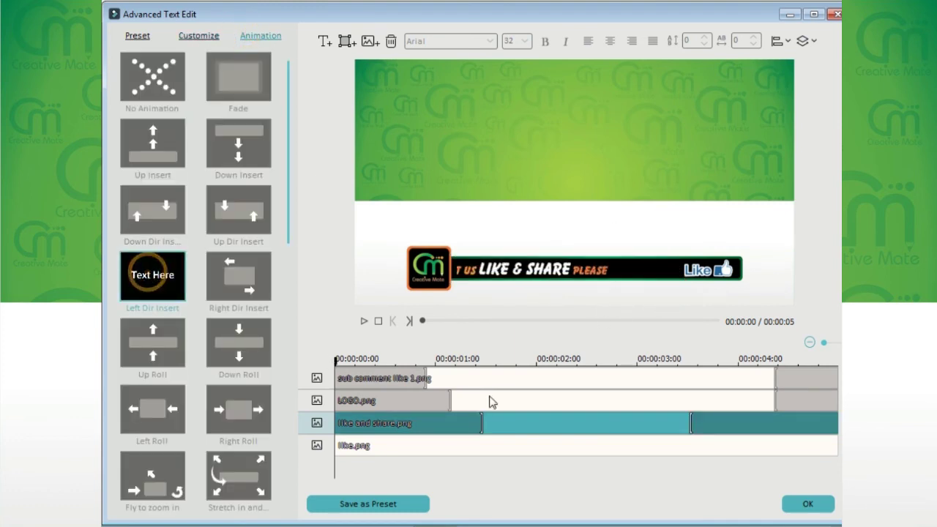
{"action": "left_click_drag", "start_coordinate": [482, 424], "coordinate": [450, 423]}
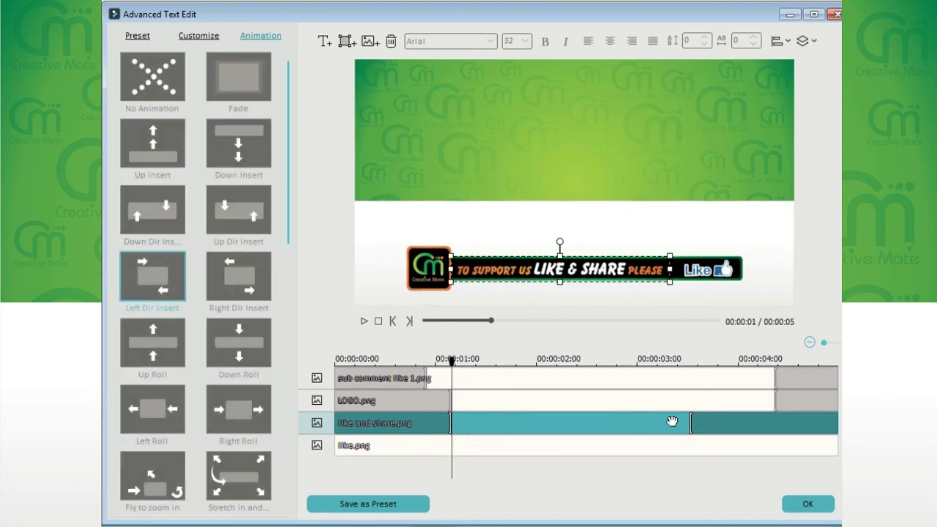
{"action": "left_click_drag", "start_coordinate": [688, 423], "coordinate": [774, 424]}
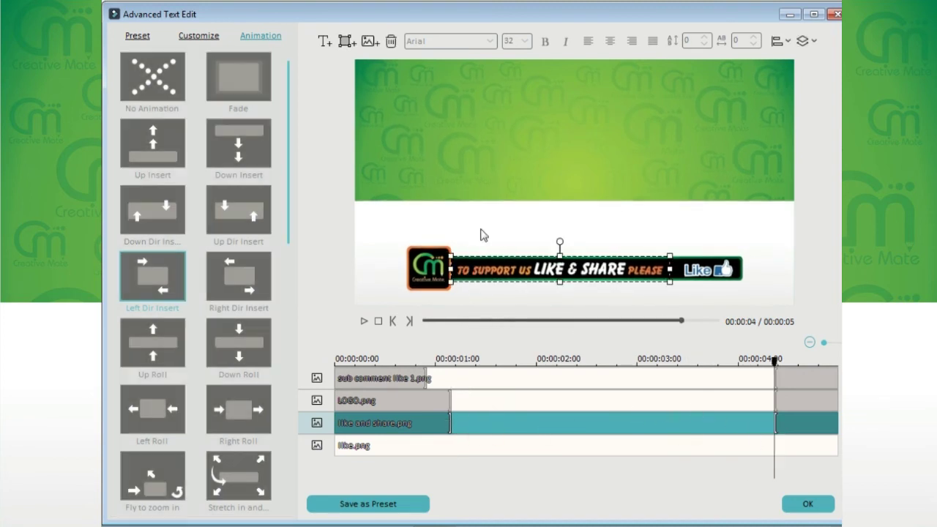
Step: Apply Right Dir Insert to the Like button with a quicker slide-in, then confirm with OK
{"action": "left_click", "coordinate": [704, 275]}
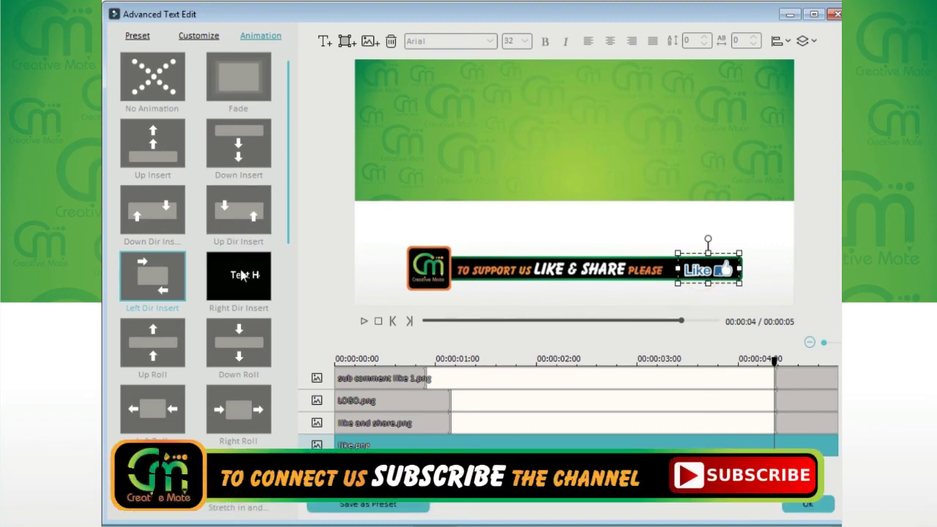
{"action": "left_click", "coordinate": [238, 271]}
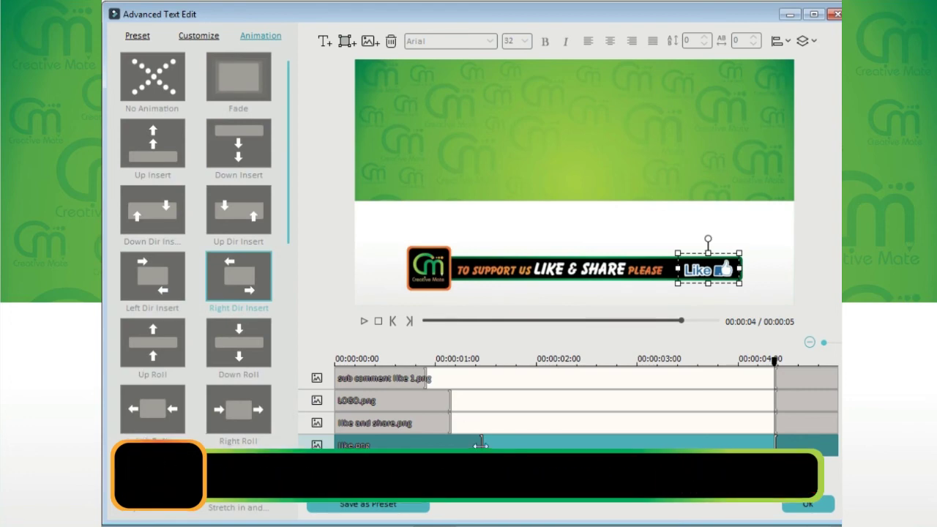
{"action": "left_click_drag", "start_coordinate": [482, 444], "coordinate": [450, 444]}
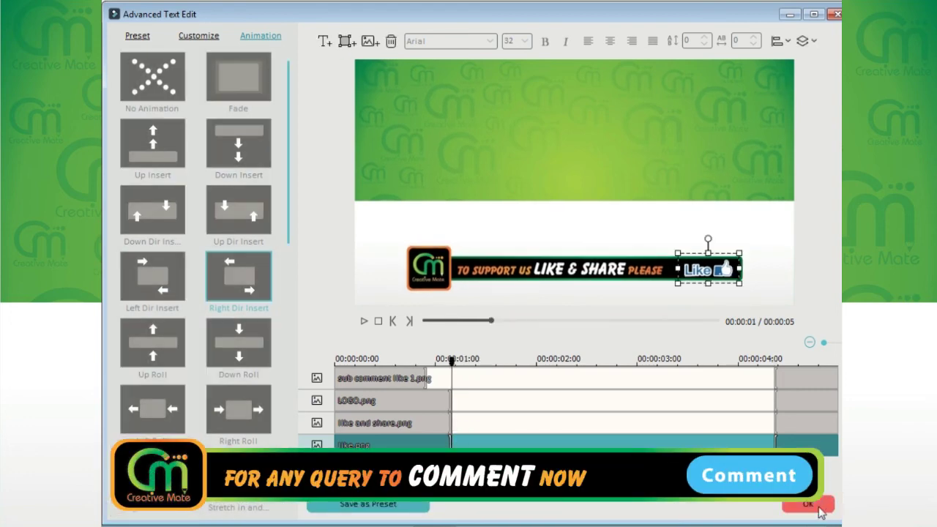
{"action": "left_click", "coordinate": [808, 504]}
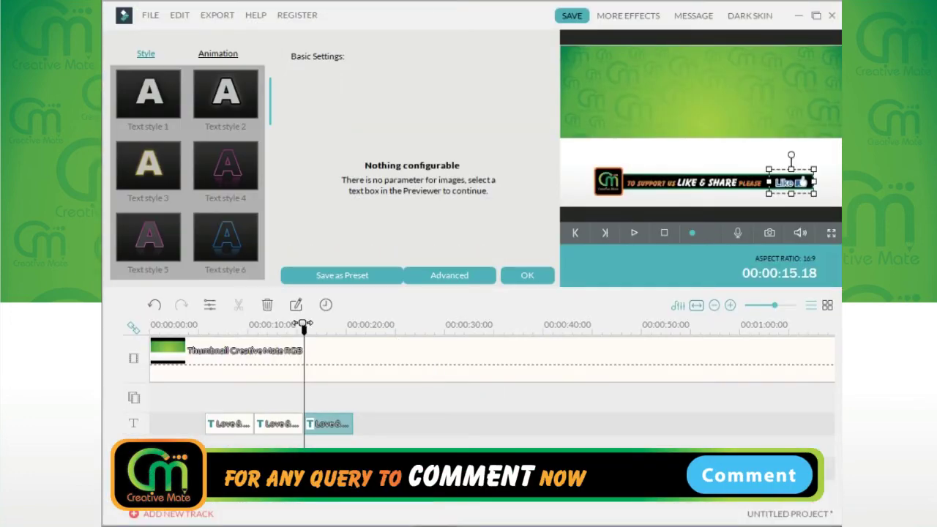
Step: Preview the titles from 5 seconds, then trim each of the three title clips shorter
{"action": "left_click_drag", "start_coordinate": [304, 330], "coordinate": [203, 329]}
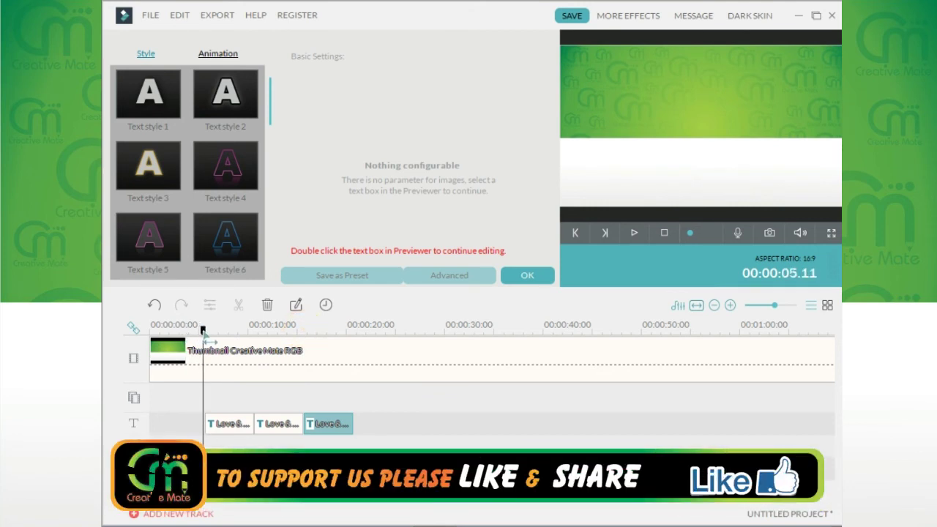
{"action": "left_click", "coordinate": [633, 235]}
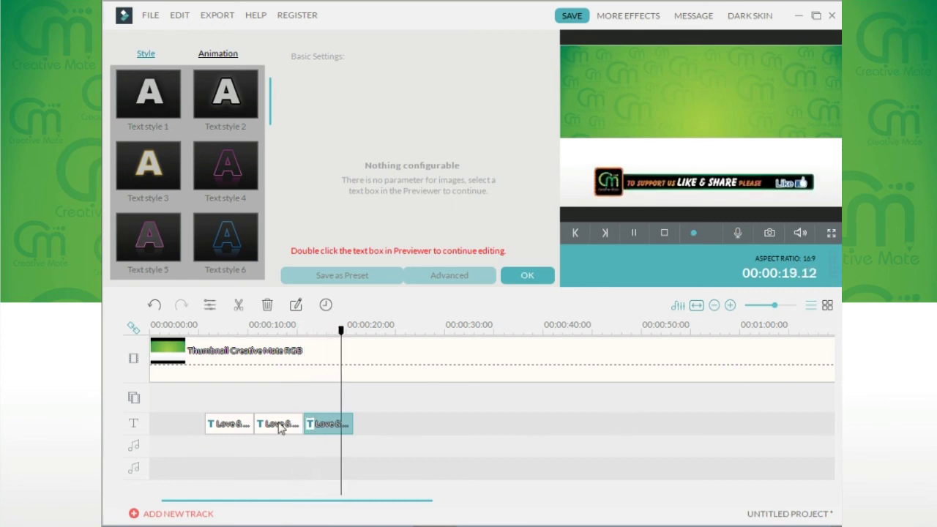
{"action": "left_click", "coordinate": [250, 424]}
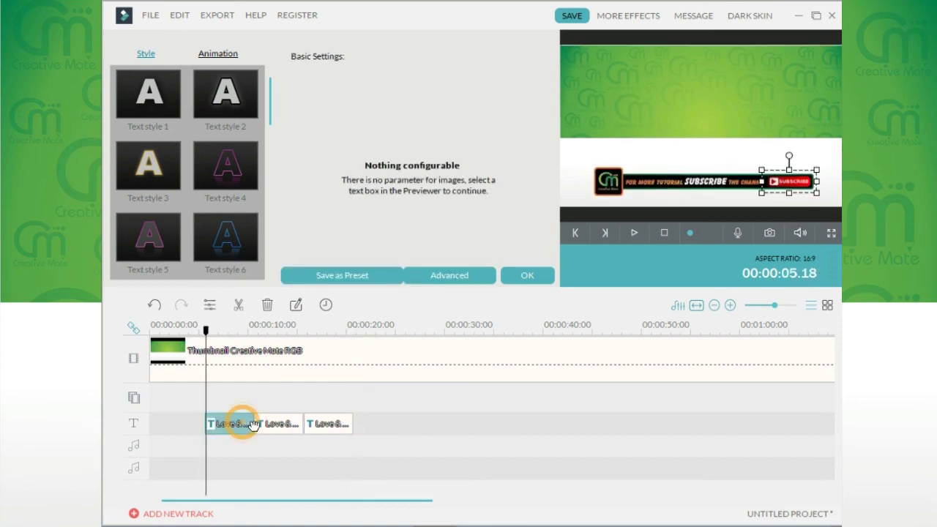
{"action": "left_click_drag", "start_coordinate": [255, 423], "coordinate": [240, 423]}
{"action": "left_click", "coordinate": [282, 424]}
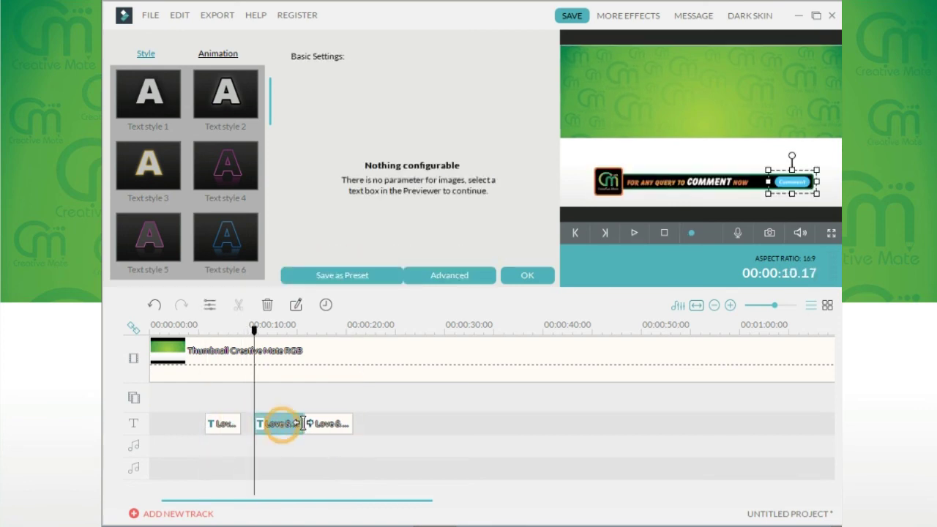
{"action": "left_click_drag", "start_coordinate": [296, 423], "coordinate": [285, 423]}
{"action": "left_click", "coordinate": [326, 423]}
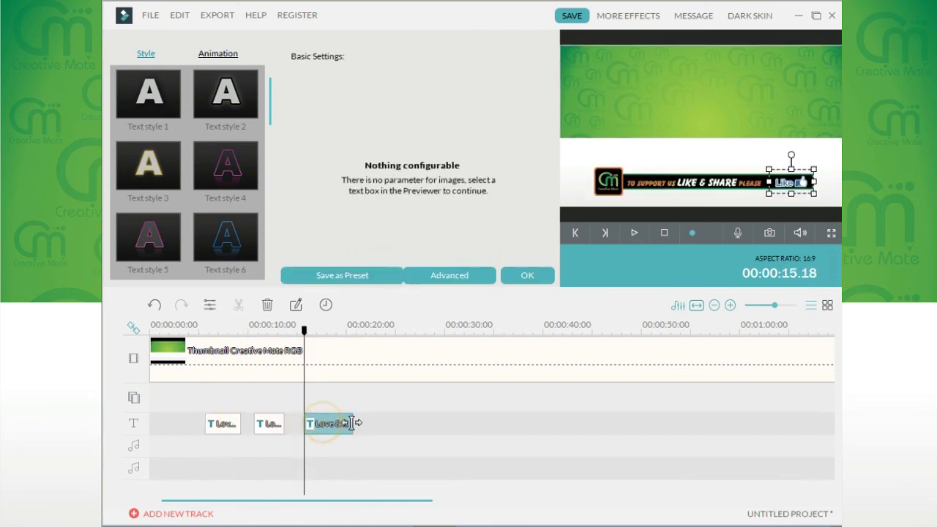
{"action": "left_click_drag", "start_coordinate": [352, 423], "coordinate": [335, 423]}
Step: Slide the second and third title clips left so all three abut, playhead at 5 seconds
{"action": "left_click_drag", "start_coordinate": [257, 424], "coordinate": [244, 425]}
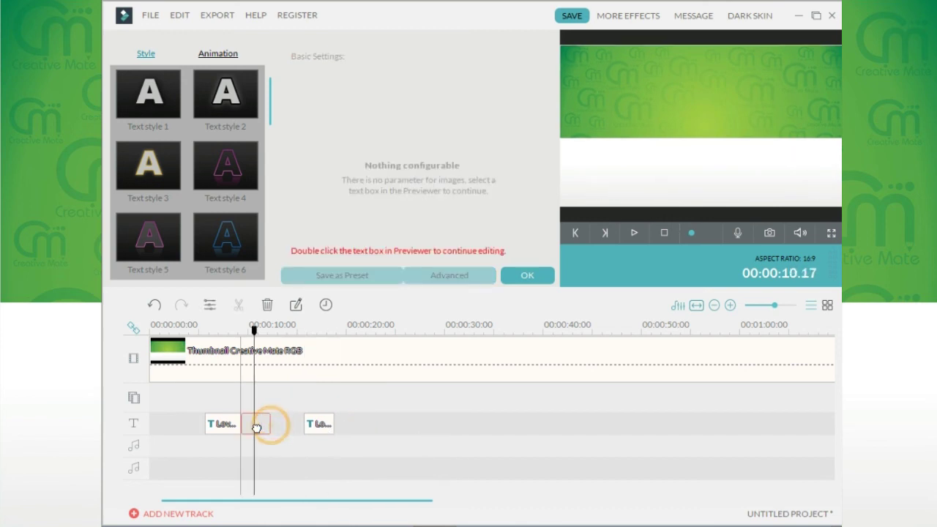
{"action": "left_click", "coordinate": [322, 426]}
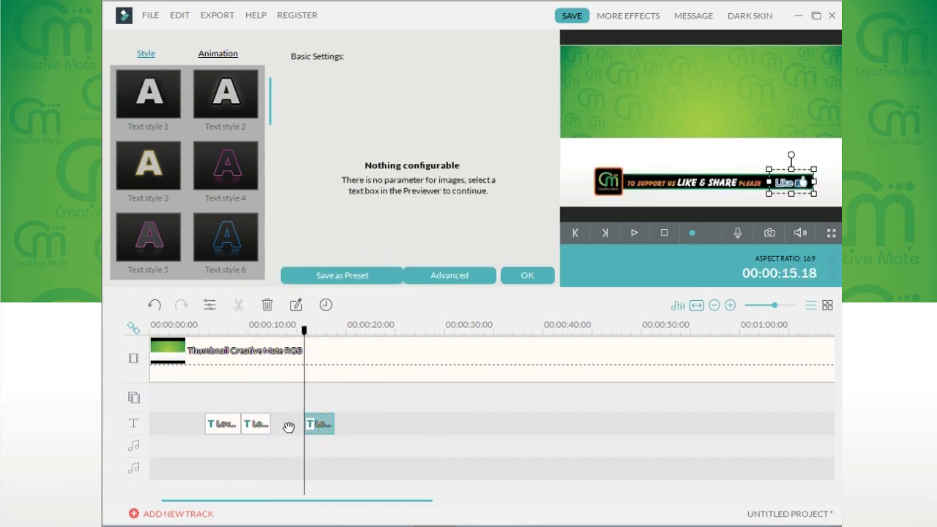
{"action": "left_click_drag", "start_coordinate": [322, 424], "coordinate": [289, 425]}
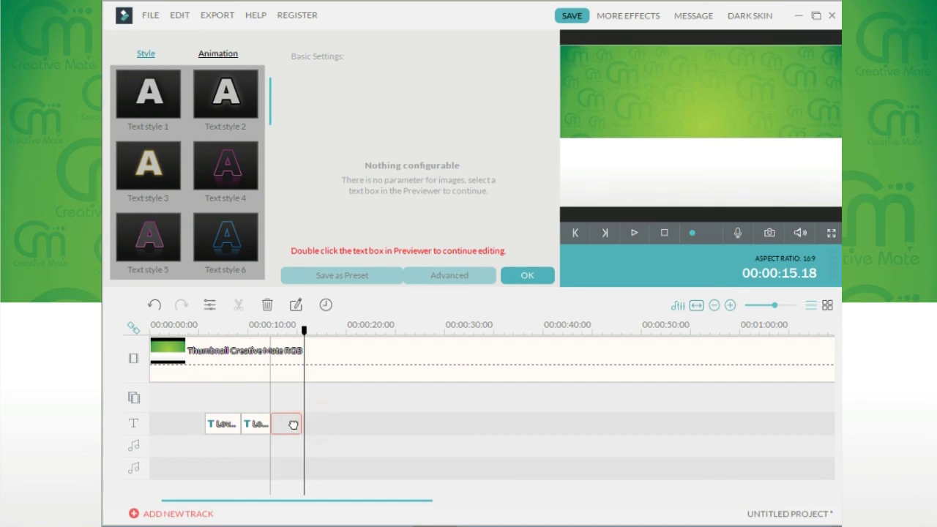
{"action": "left_click", "coordinate": [199, 325]}
Step: Play back the titles, then save the LIKE & SHARE banner as preset 'creative mate logo text'
{"action": "key", "text": "space"}
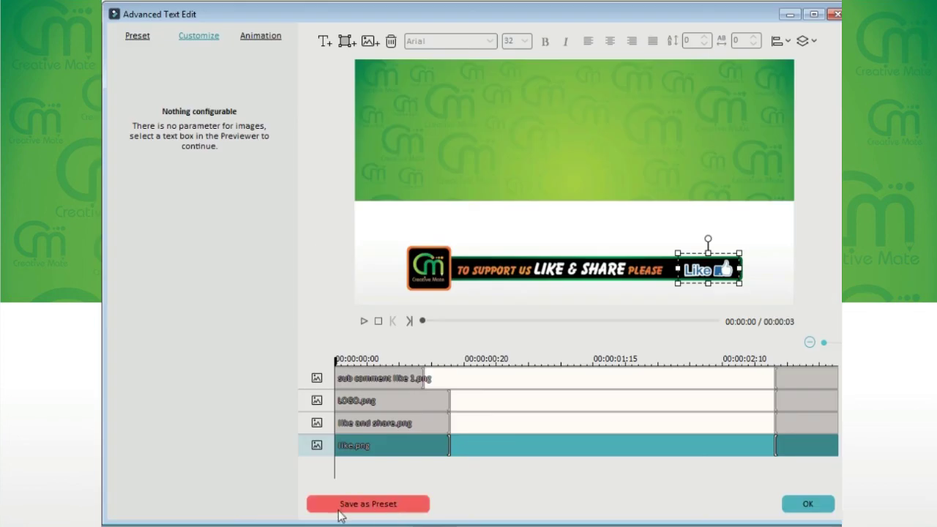
{"action": "left_click", "coordinate": [388, 508]}
{"action": "type", "text": "creative mate logo text"}
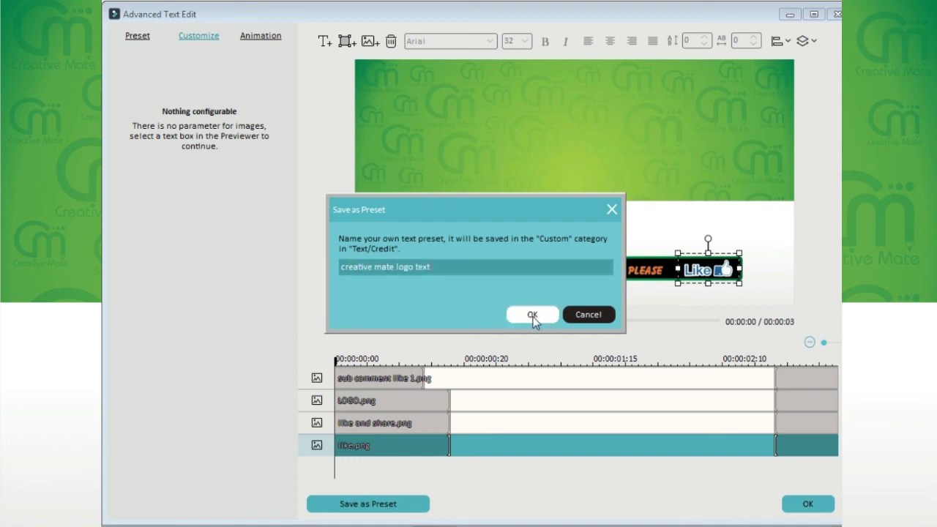
{"action": "left_click", "coordinate": [533, 316]}
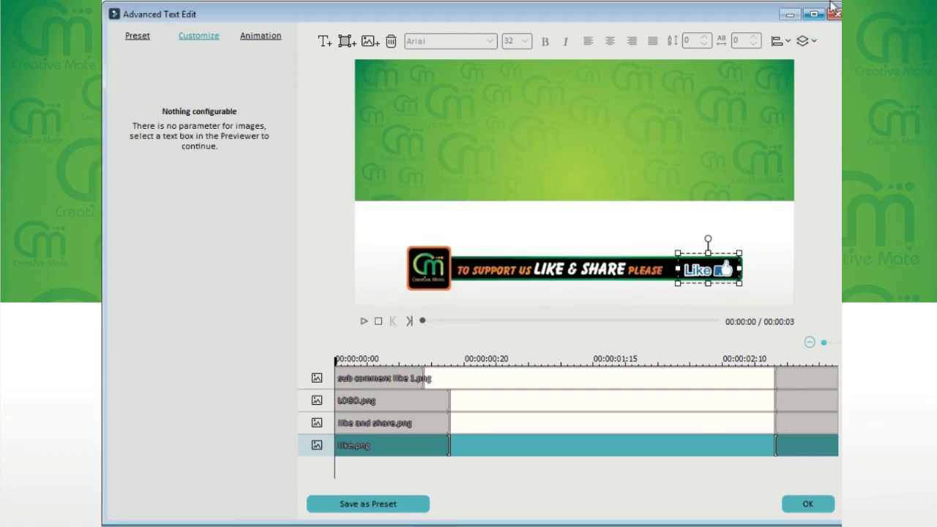
{"action": "left_click", "coordinate": [809, 504]}
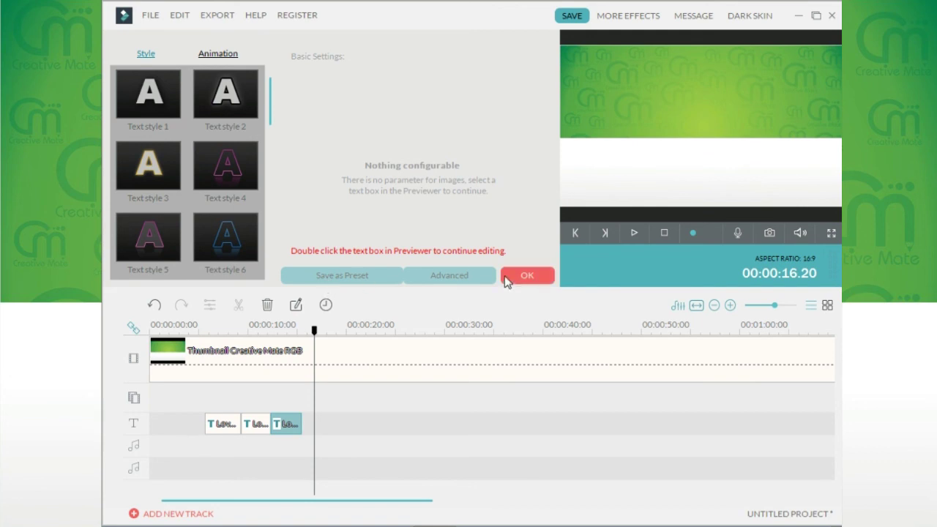
Step: From the CUSTOM titles, drag three copies of 'creative mate logo text' onto the text track and play them
{"action": "left_click", "coordinate": [507, 282]}
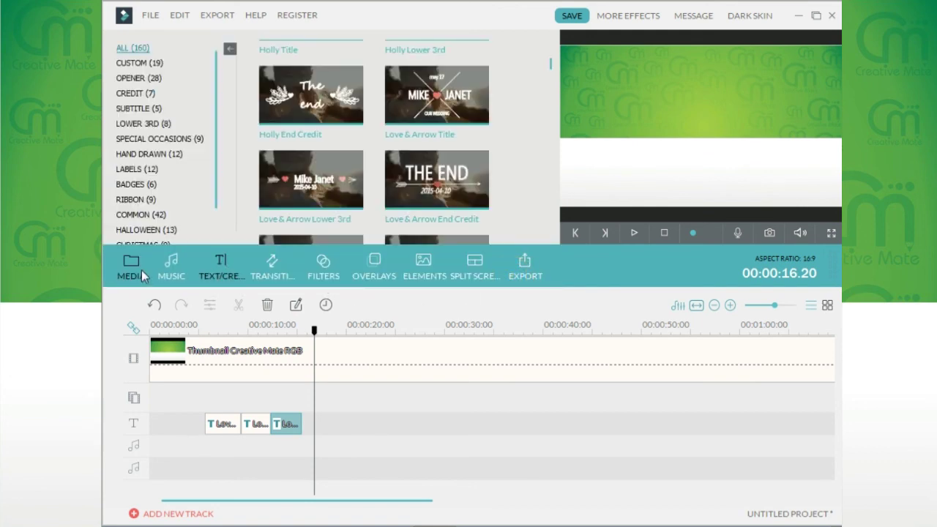
{"action": "left_click", "coordinate": [150, 64]}
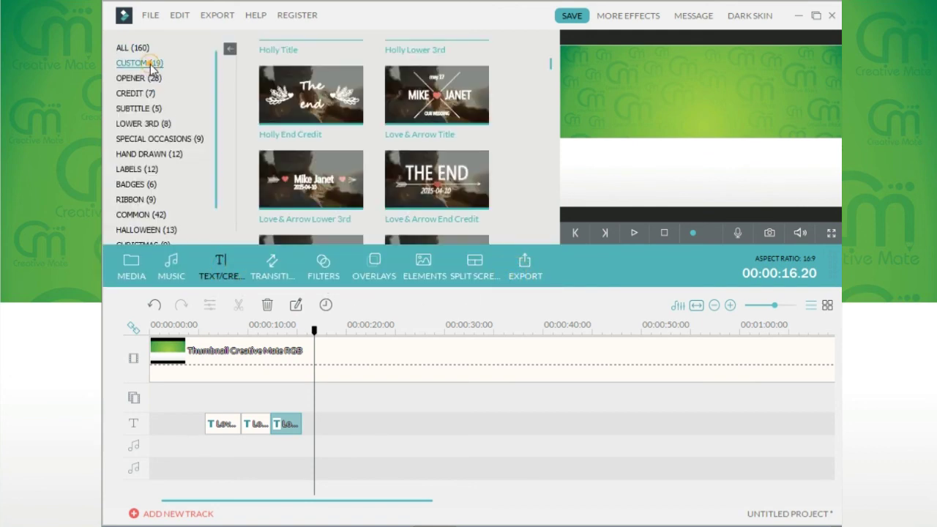
{"action": "left_click_drag", "start_coordinate": [550, 126], "coordinate": [551, 225]}
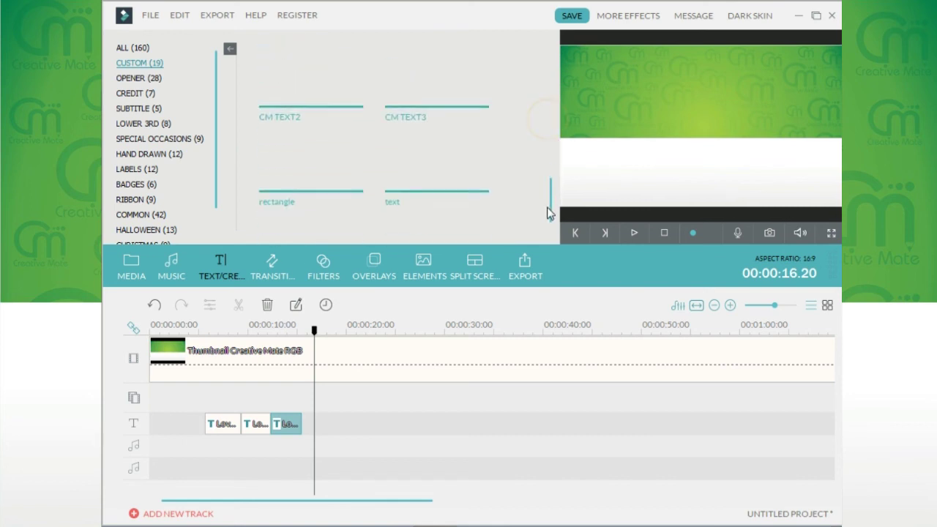
{"action": "left_click", "coordinate": [277, 181]}
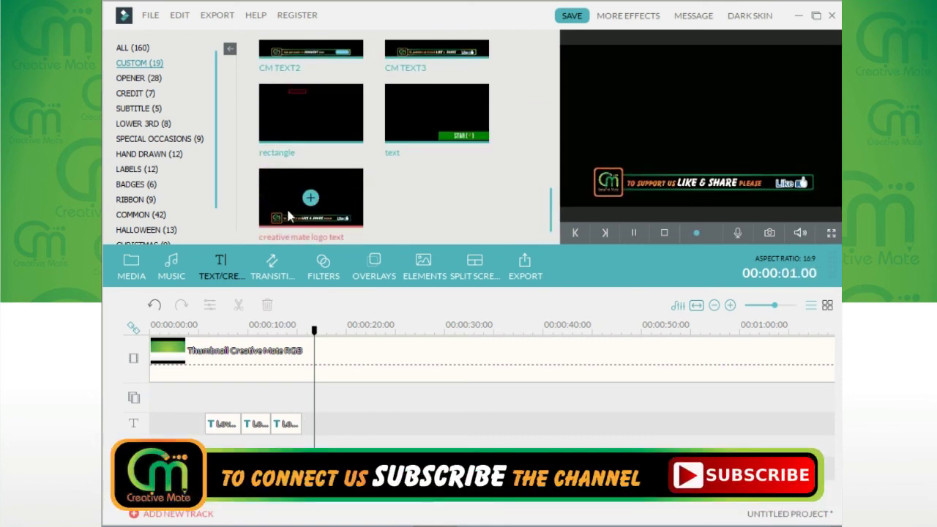
{"action": "left_click_drag", "start_coordinate": [290, 216], "coordinate": [342, 422]}
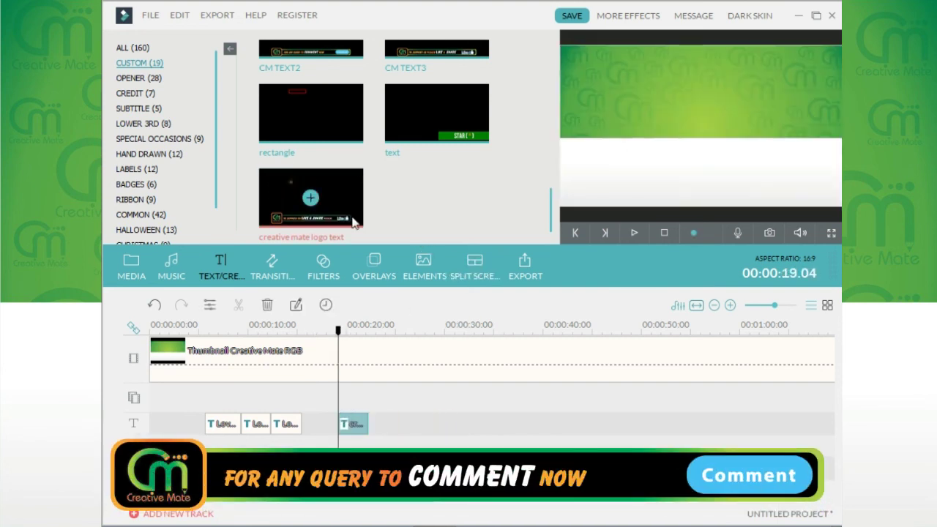
{"action": "left_click_drag", "start_coordinate": [354, 222], "coordinate": [403, 421]}
{"action": "left_click_drag", "start_coordinate": [344, 197], "coordinate": [477, 415]}
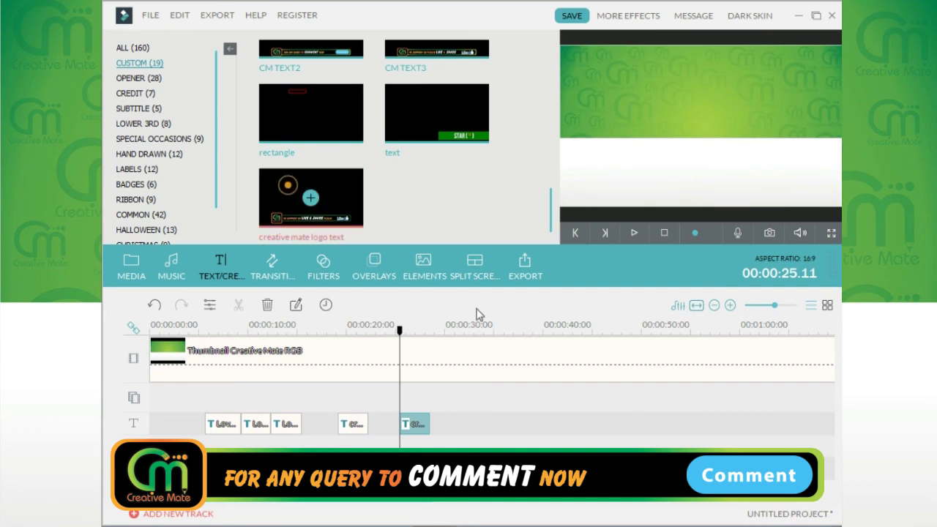
{"action": "left_click", "coordinate": [477, 414]}
{"action": "key", "text": "space"}
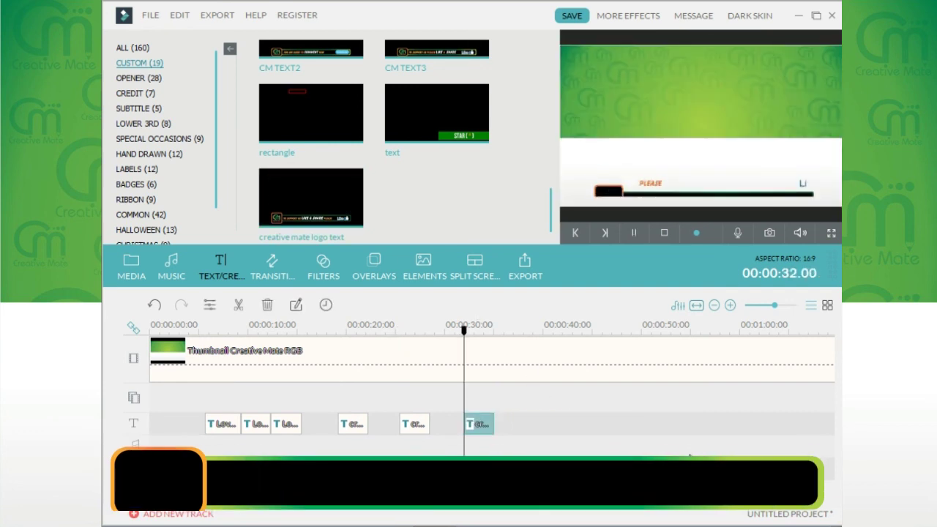